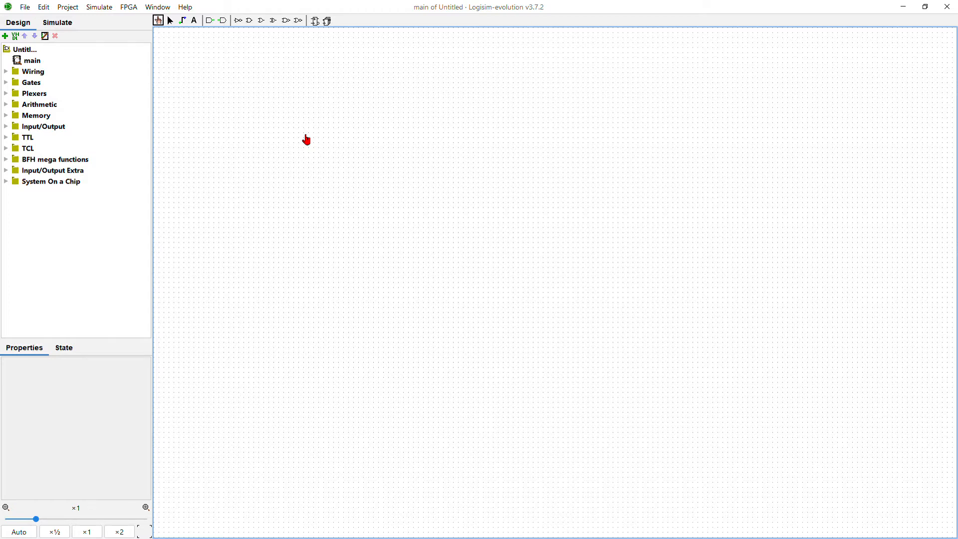
- Add a new circuit named ALU to the project
{"action": "right_click", "coordinate": [22, 49]}
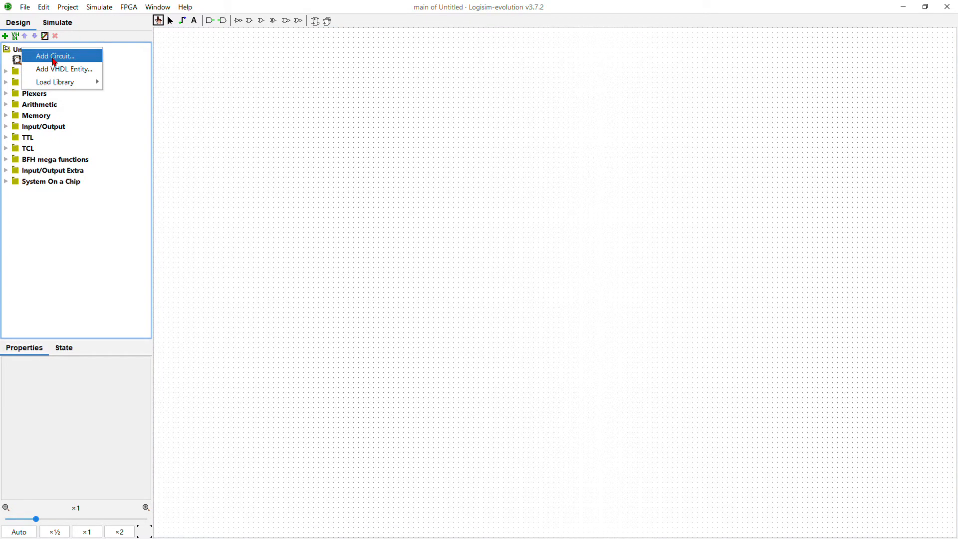
{"action": "left_click", "coordinate": [108, 201]}
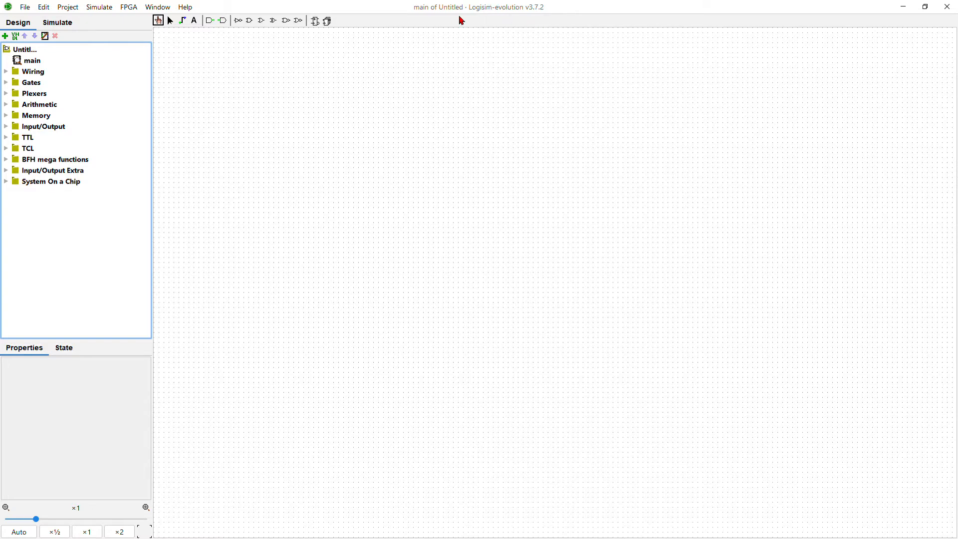
{"action": "right_click", "coordinate": [34, 51]}
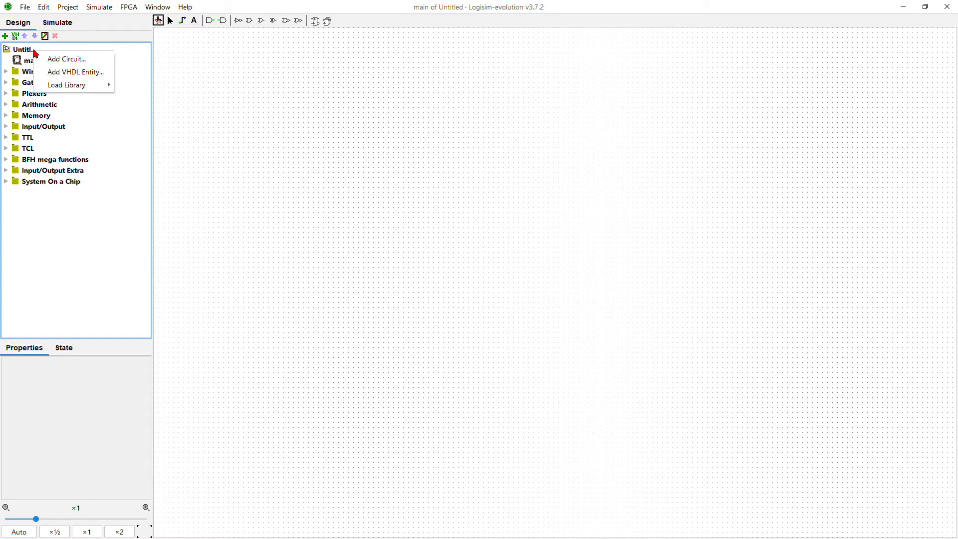
{"action": "left_click", "coordinate": [68, 57]}
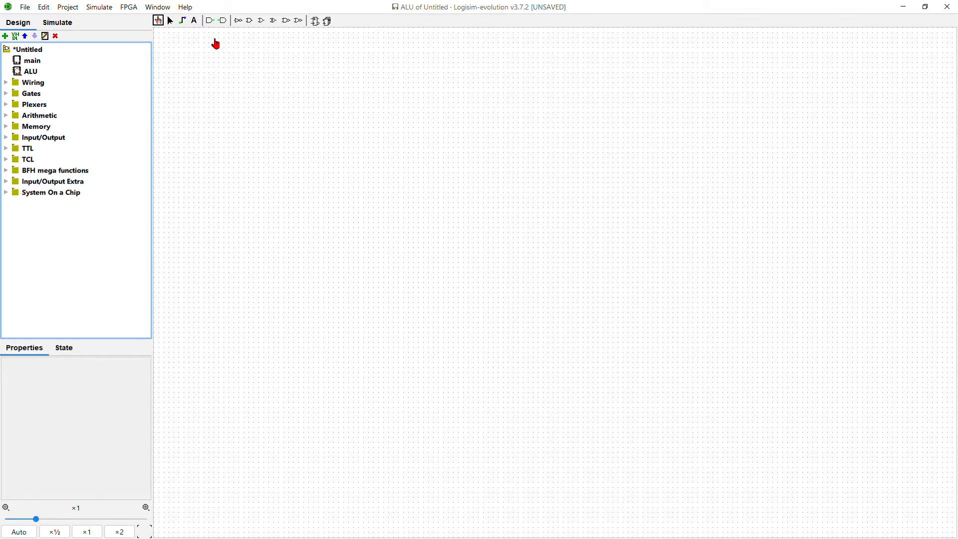
- Place an input pin in the upper-left area of the canvas with 16 data bits and binary radix
{"action": "left_click", "coordinate": [210, 21]}
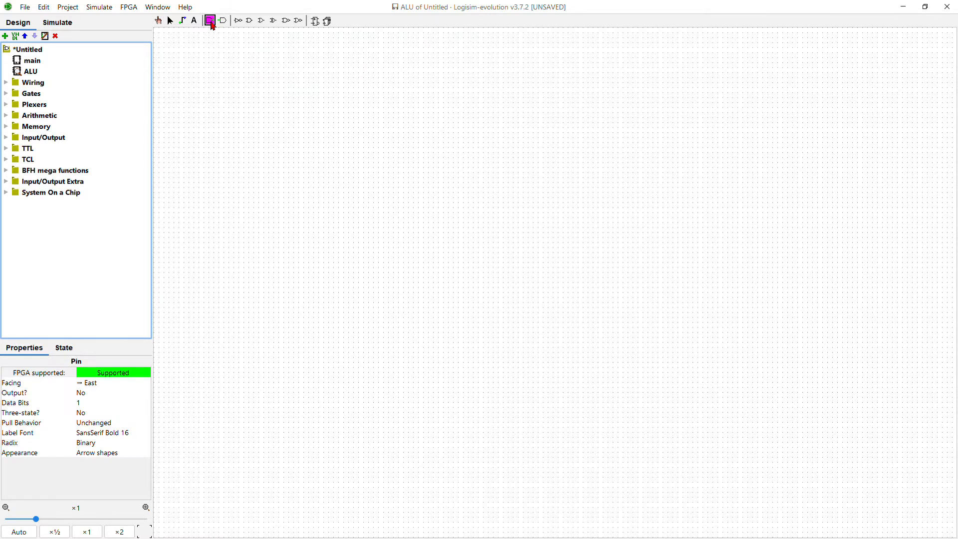
{"action": "left_click", "coordinate": [226, 95]}
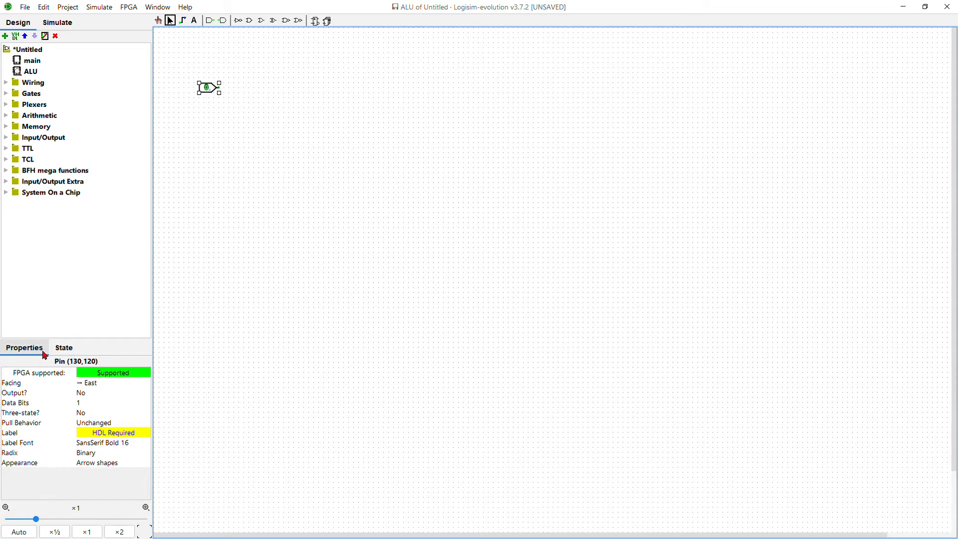
{"action": "left_click", "coordinate": [85, 404]}
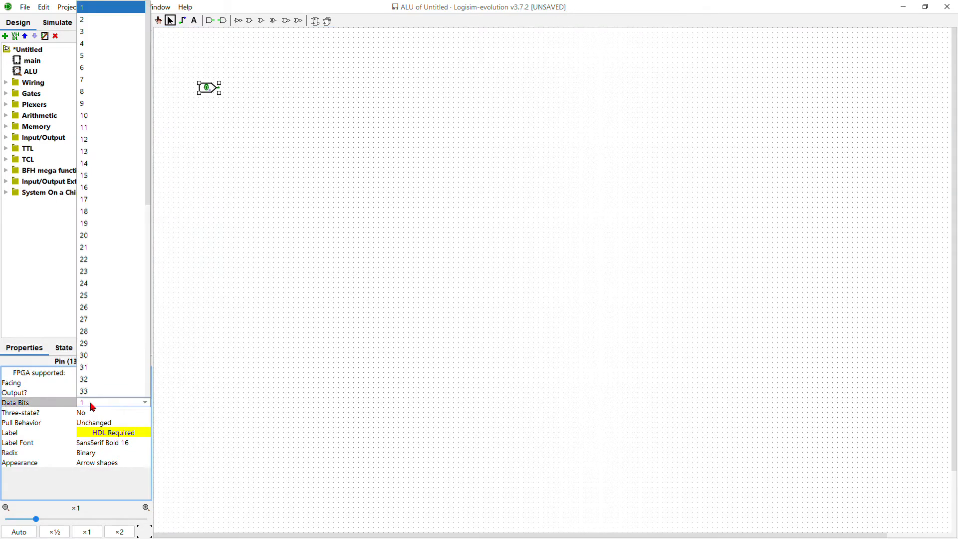
{"action": "left_click", "coordinate": [91, 191]}
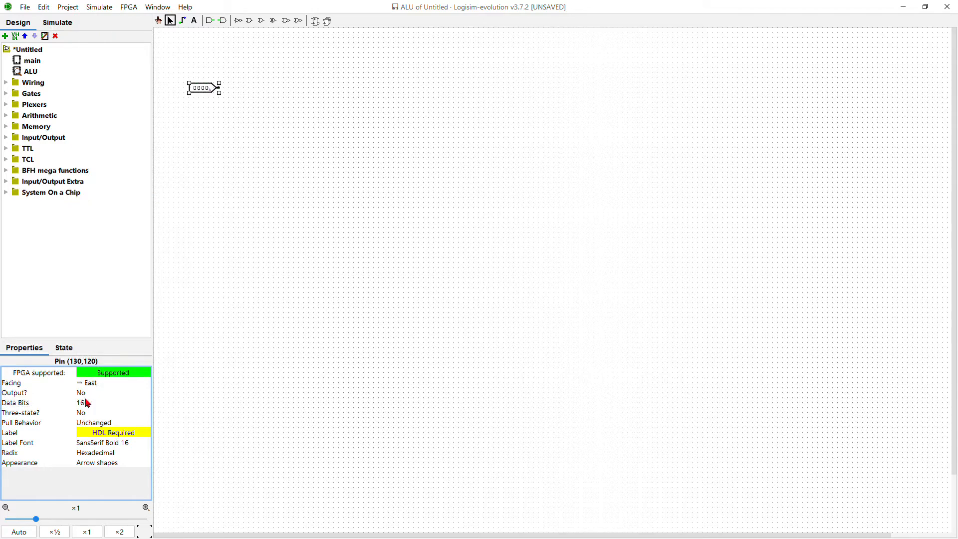
{"action": "left_click", "coordinate": [110, 454]}
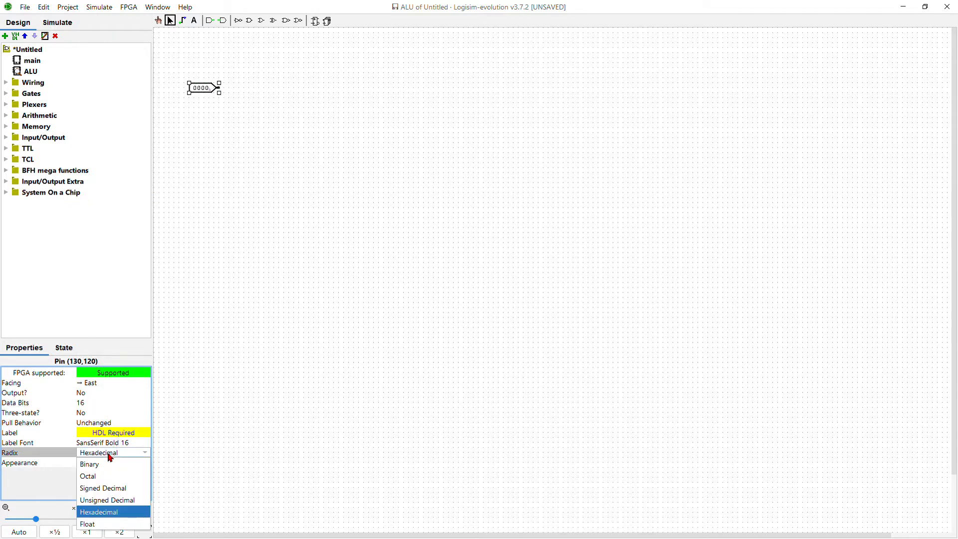
{"action": "left_click", "coordinate": [109, 465]}
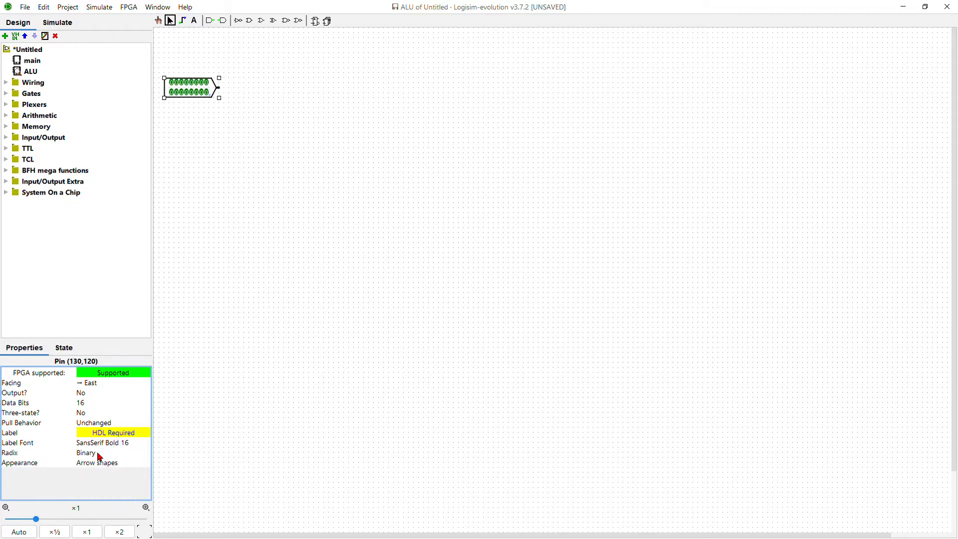
- Duplicate the 16-bit input pin directly below the original and shift both pins slightly to the right
{"action": "left_click", "coordinate": [209, 97]}
{"action": "key", "text": "ctrl+d"}
{"action": "mouse_move", "coordinate": [215, 100]}
{"action": "left_mouse_down"}
{"action": "mouse_move", "coordinate": [212, 125]}
{"action": "mouse_move", "coordinate": [223, 103]}
{"action": "mouse_move", "coordinate": [163, 59]}
{"action": "mouse_move", "coordinate": [223, 95]}
{"action": "left_mouse_up"}
{"action": "left_click", "coordinate": [270, 150]}
- Label the upper pin Input_1 and the lower pin Input_2, and extend an equally long horizontal wire from each pin
{"action": "left_click", "coordinate": [224, 96]}
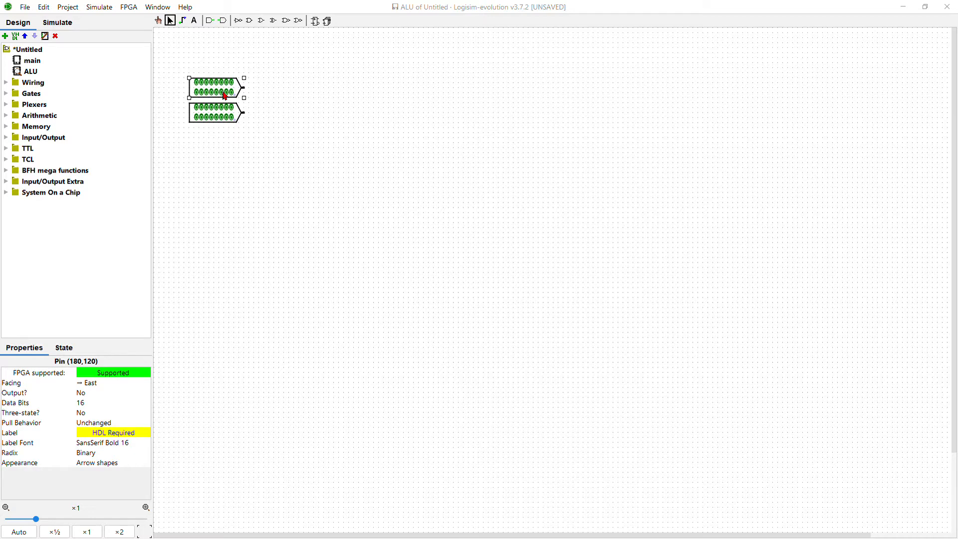
{"action": "type", "text": "Input_1"}
{"action": "key", "text": "Return"}
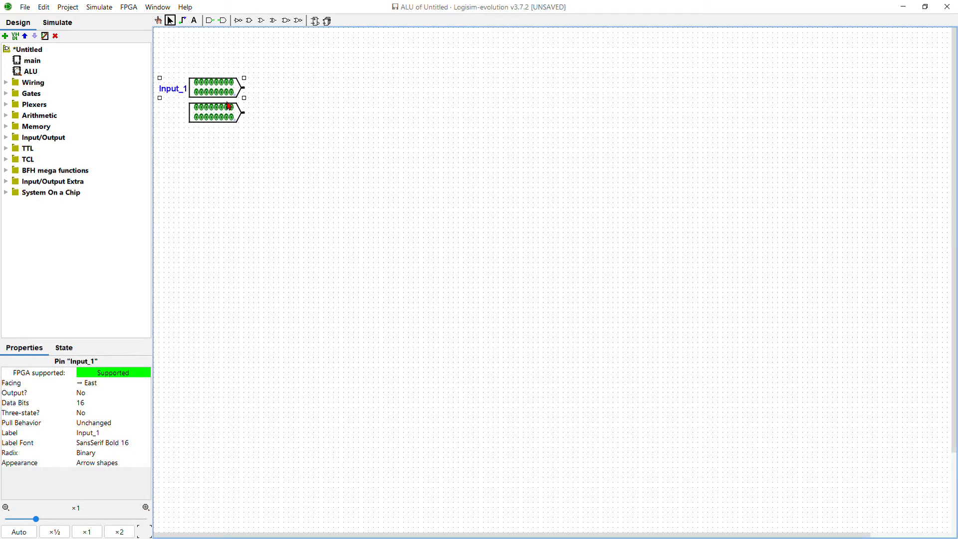
{"action": "left_click", "coordinate": [226, 115]}
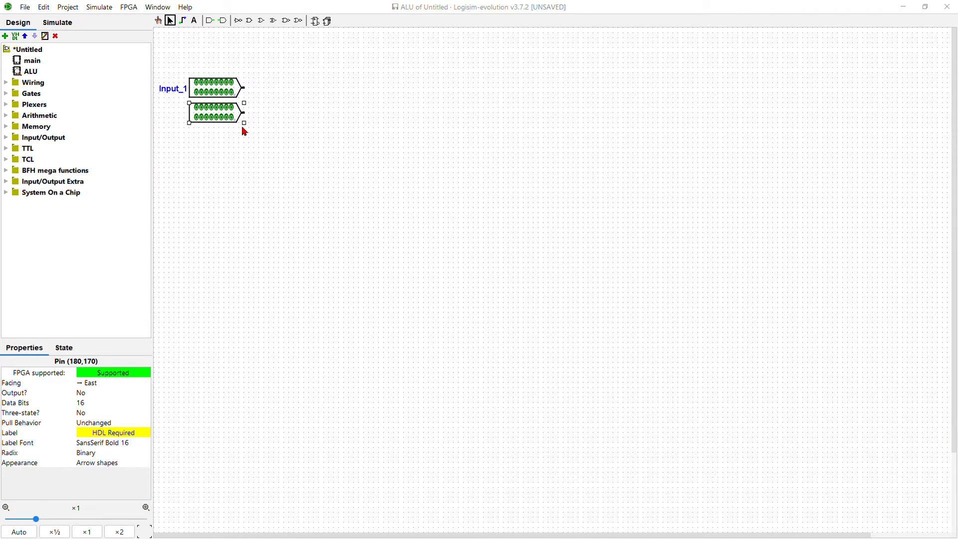
{"action": "type", "text": "Input_2"}
{"action": "key", "text": "Return"}
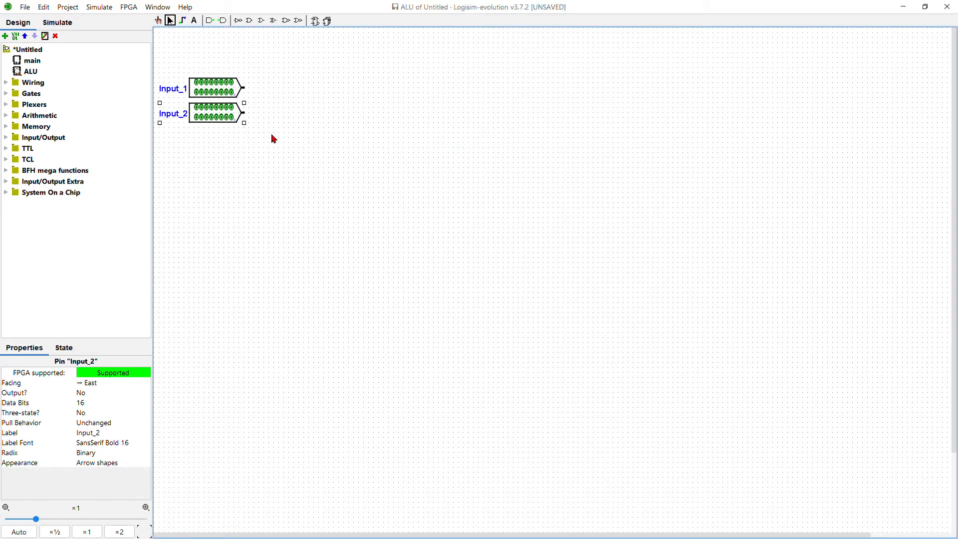
{"action": "left_click_drag", "start_coordinate": [243, 88], "coordinate": [390, 89]}
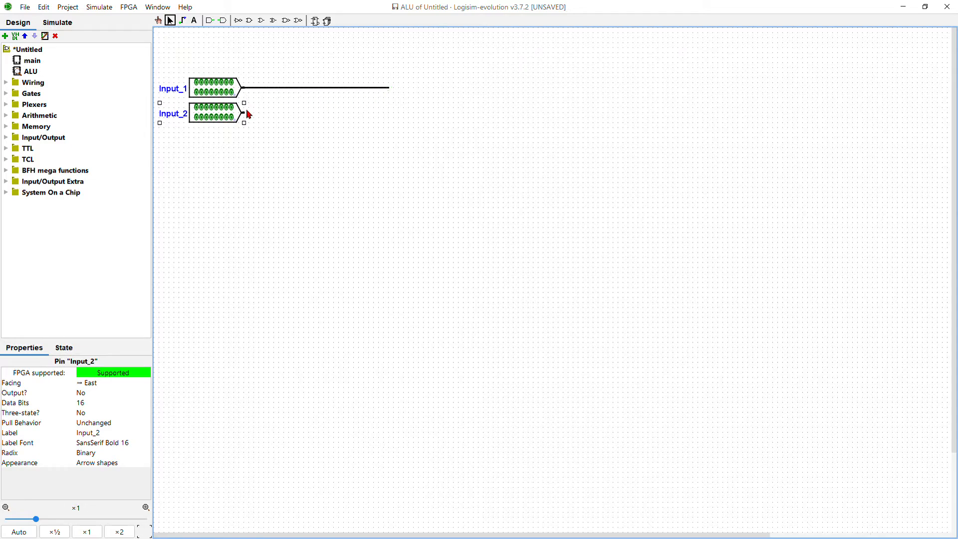
{"action": "left_click_drag", "start_coordinate": [246, 113], "coordinate": [389, 113]}
- Place an adder, subtractor, multiplier and divider in a vertical column to the right of and below the input wires
{"action": "left_click", "coordinate": [5, 116]}
{"action": "left_click", "coordinate": [44, 127]}
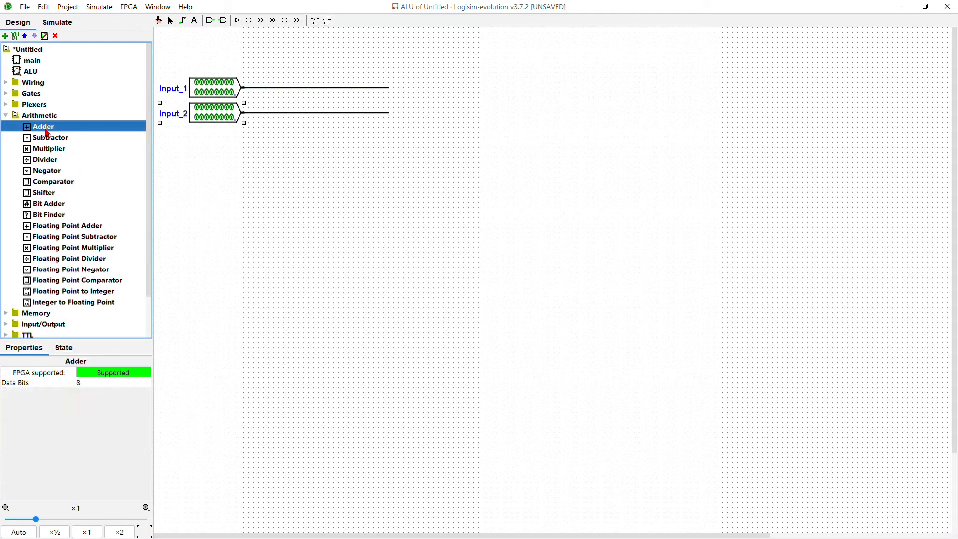
{"action": "left_click", "coordinate": [499, 188]}
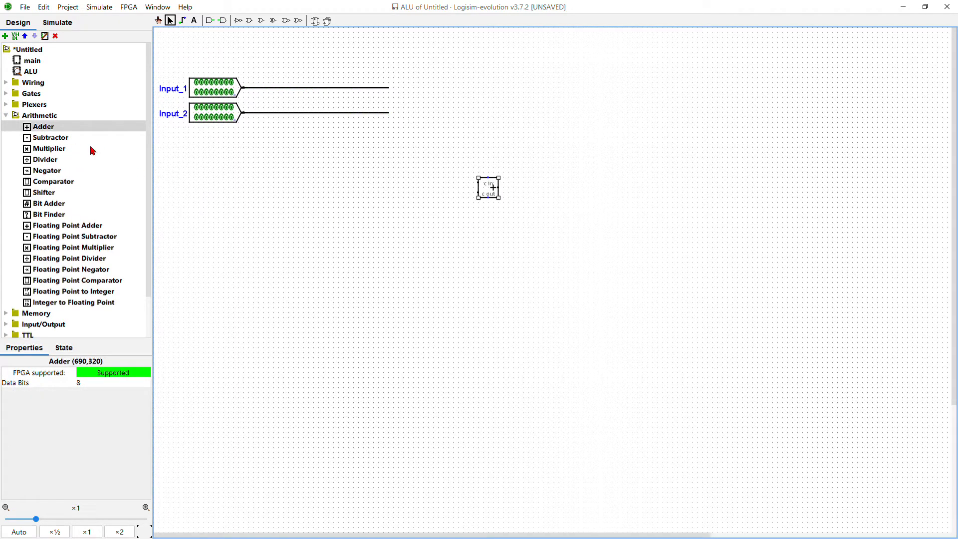
{"action": "left_click", "coordinate": [70, 141]}
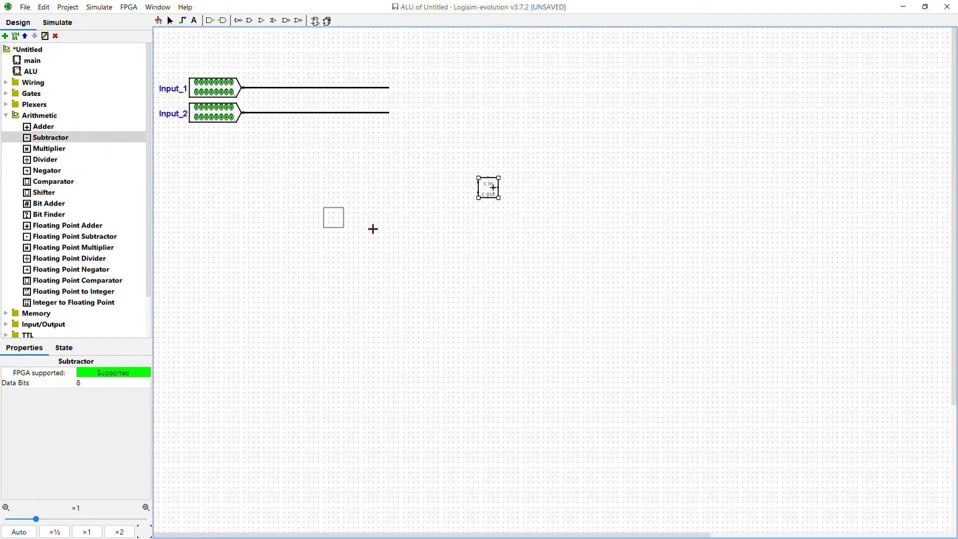
{"action": "left_click", "coordinate": [499, 243]}
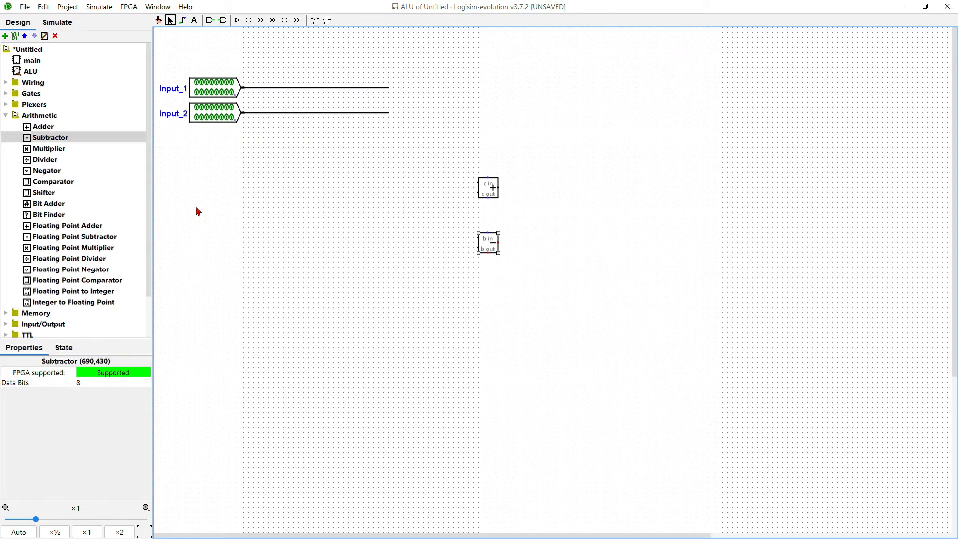
{"action": "left_click", "coordinate": [58, 150]}
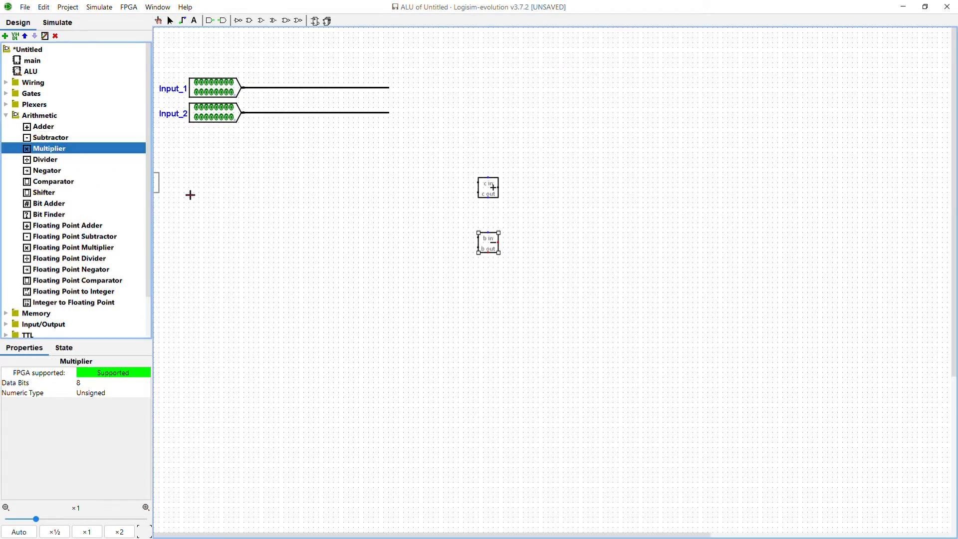
{"action": "left_click", "coordinate": [501, 296]}
{"action": "left_click", "coordinate": [55, 160]}
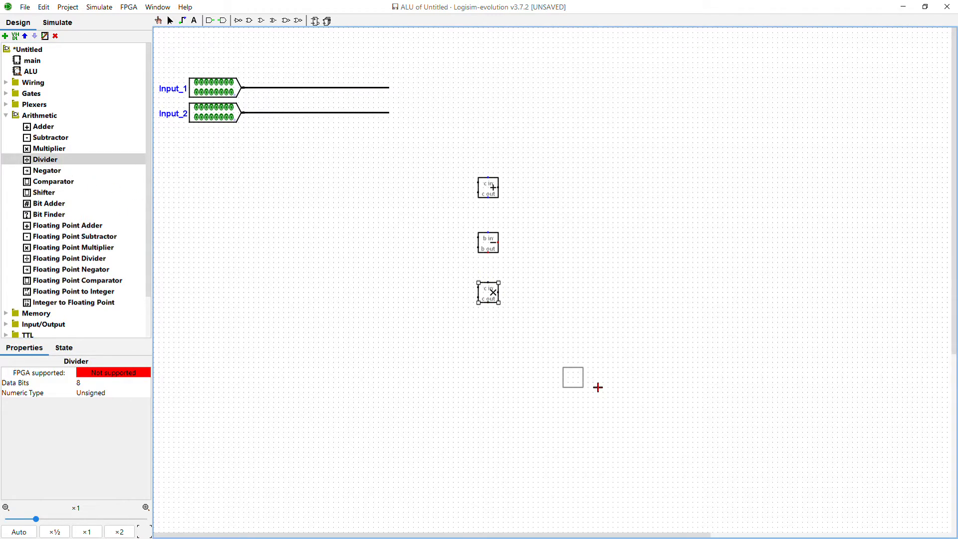
{"action": "left_click", "coordinate": [504, 355]}
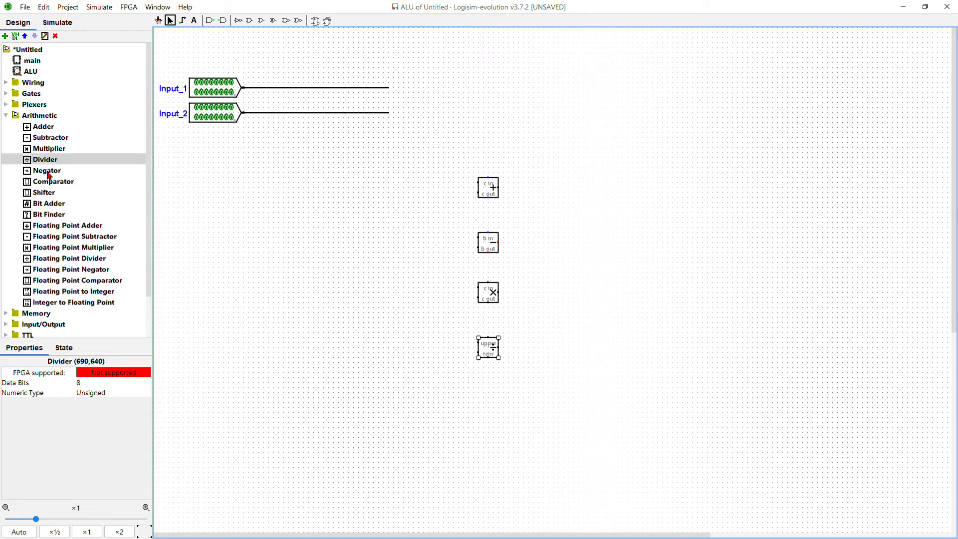
- Place two shifters below the divider in the same column and set the lower one's shift type to Logical Right
{"action": "scroll", "coordinate": [50, 174], "scroll_direction": "down", "scroll_amount": 3}
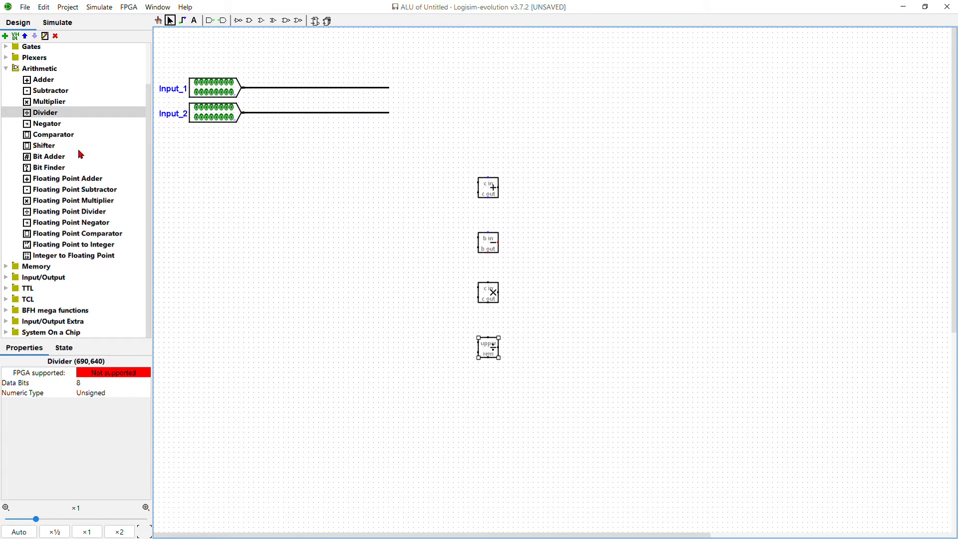
{"action": "left_click", "coordinate": [51, 149]}
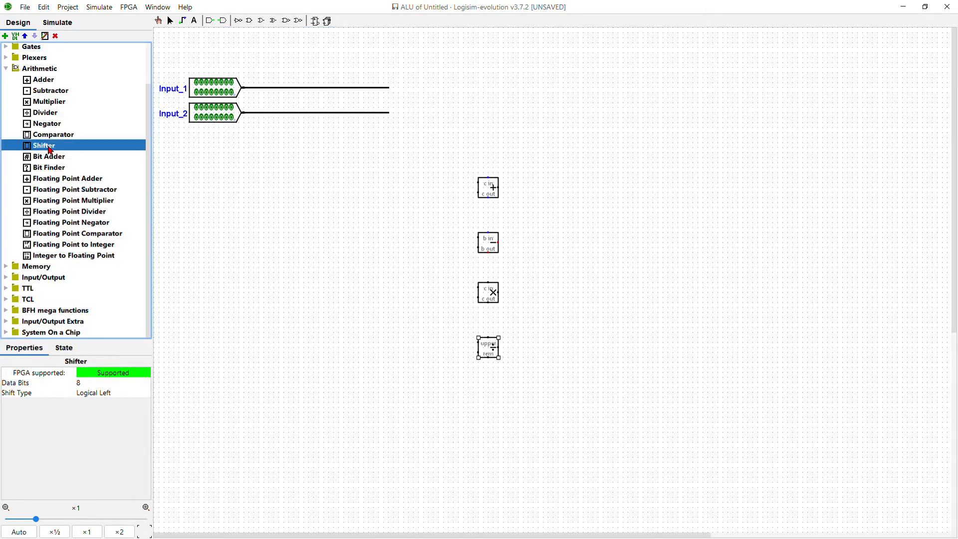
{"action": "left_click", "coordinate": [502, 411]}
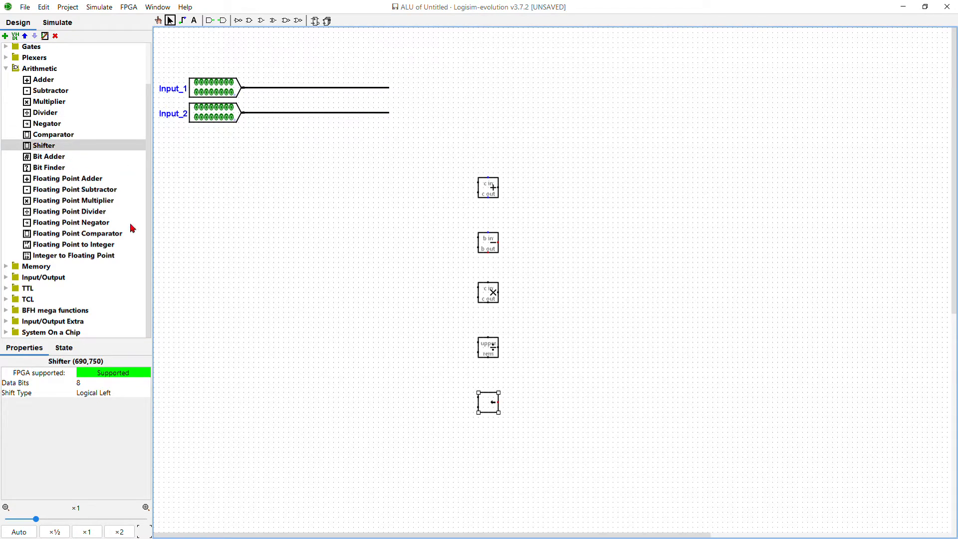
{"action": "left_click", "coordinate": [55, 148]}
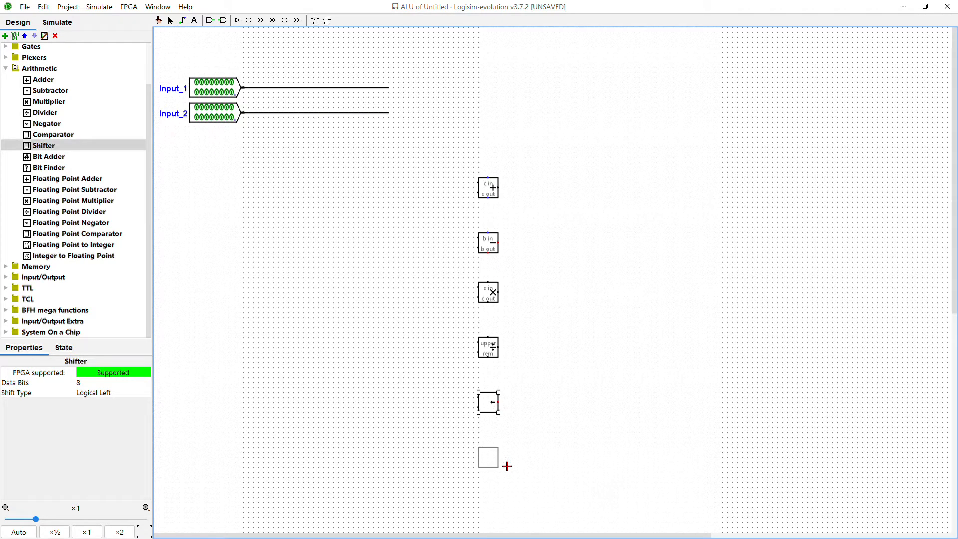
{"action": "left_click", "coordinate": [501, 454]}
{"action": "left_click", "coordinate": [487, 411]}
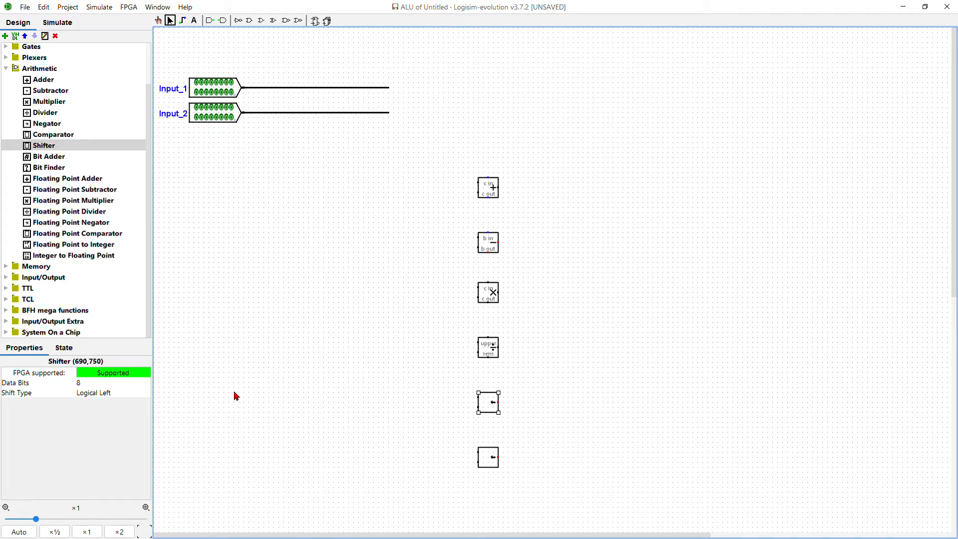
{"action": "left_click", "coordinate": [490, 467]}
{"action": "left_click", "coordinate": [118, 393]}
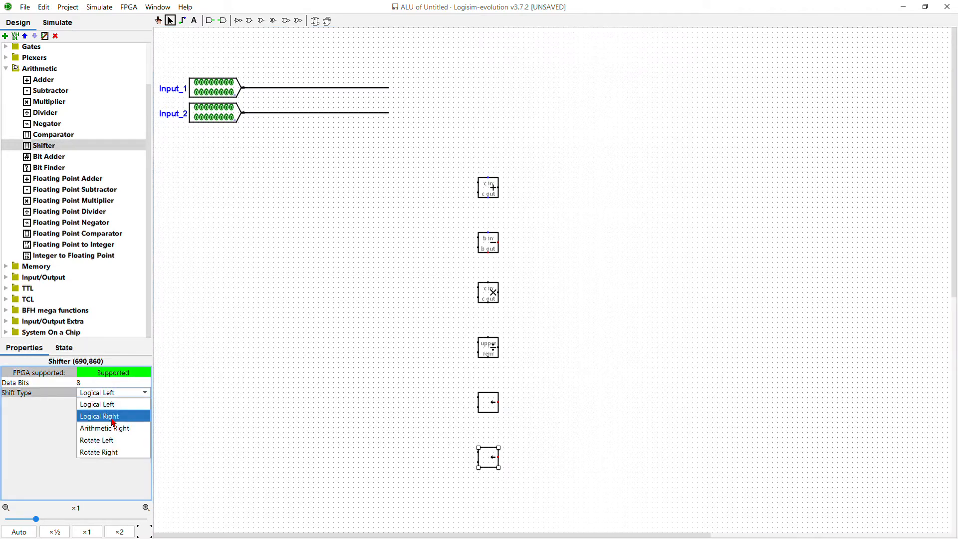
{"action": "left_click", "coordinate": [118, 417]}
- Set the data bits of all six arithmetic components to 16
{"action": "left_click_drag", "start_coordinate": [424, 501], "coordinate": [573, 156]}
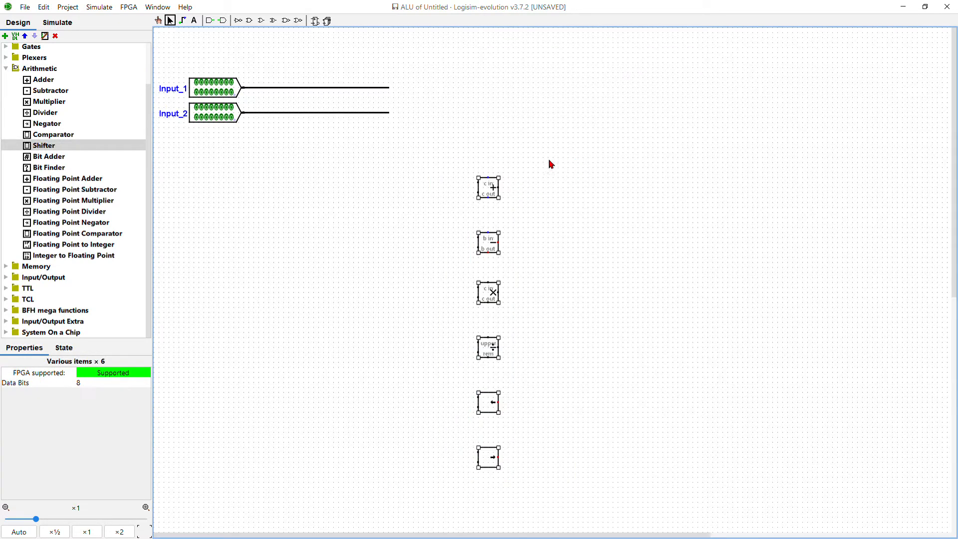
{"action": "left_click", "coordinate": [107, 386]}
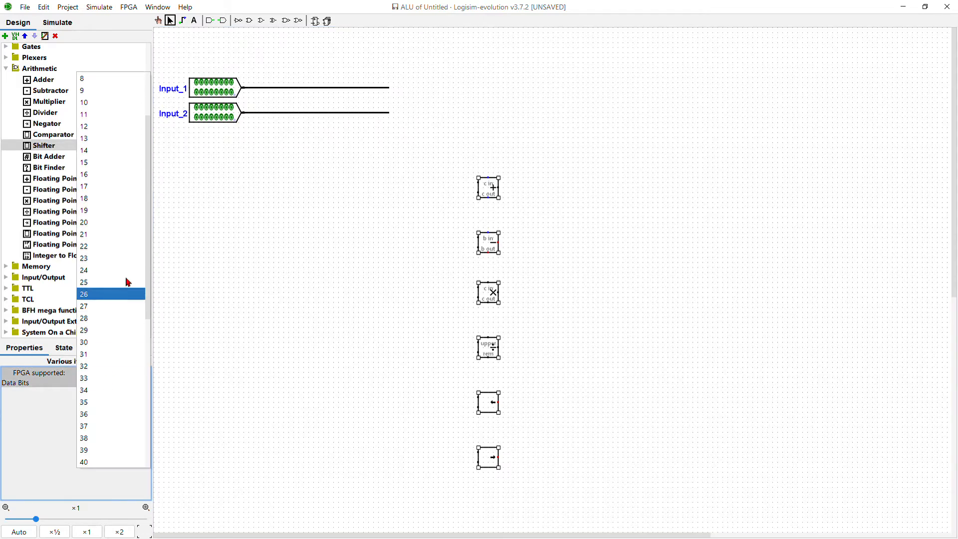
{"action": "left_click", "coordinate": [122, 178]}
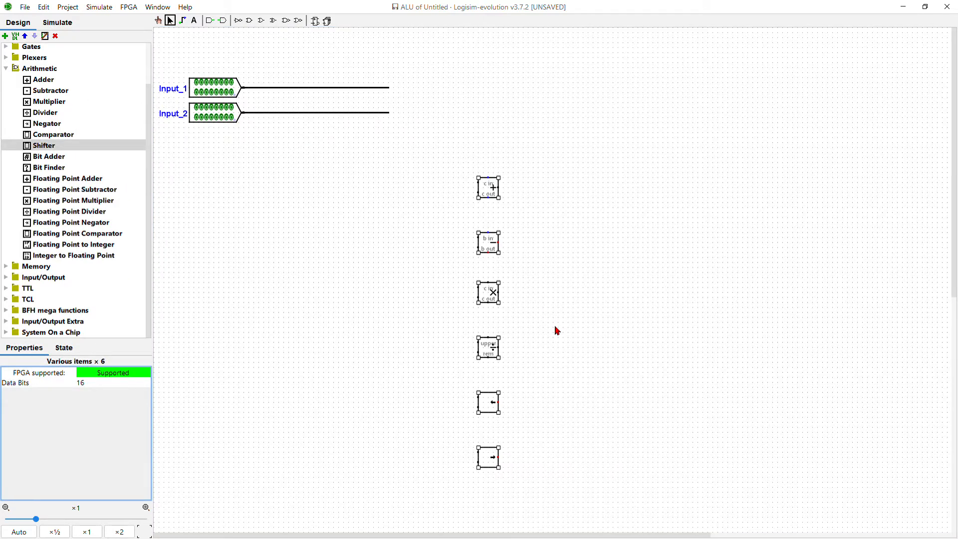
{"action": "left_click", "coordinate": [579, 267]}
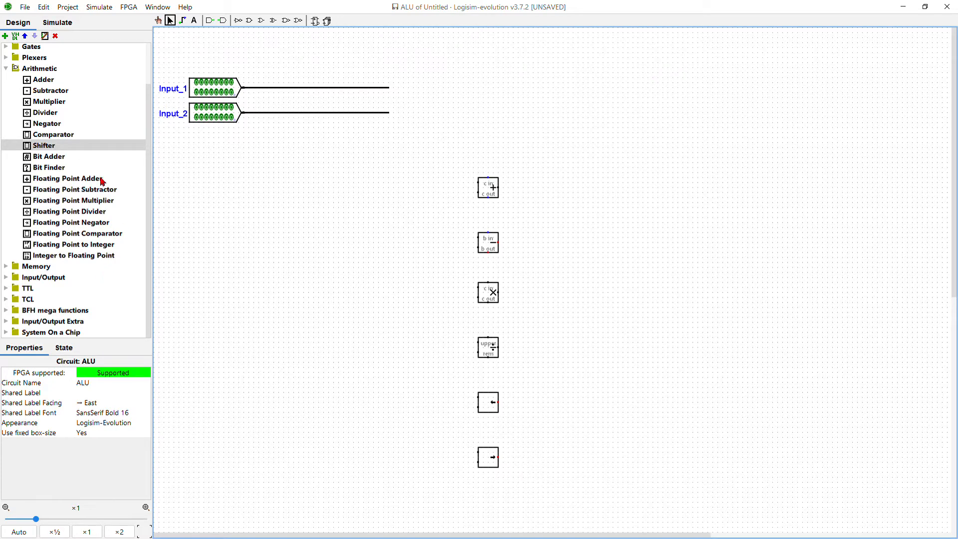
- Reveal the gate components in the library and move the whole column of six arithmetic components upward
{"action": "scroll", "coordinate": [69, 131], "scroll_direction": "up", "scroll_amount": 2}
{"action": "left_click", "coordinate": [7, 71]}
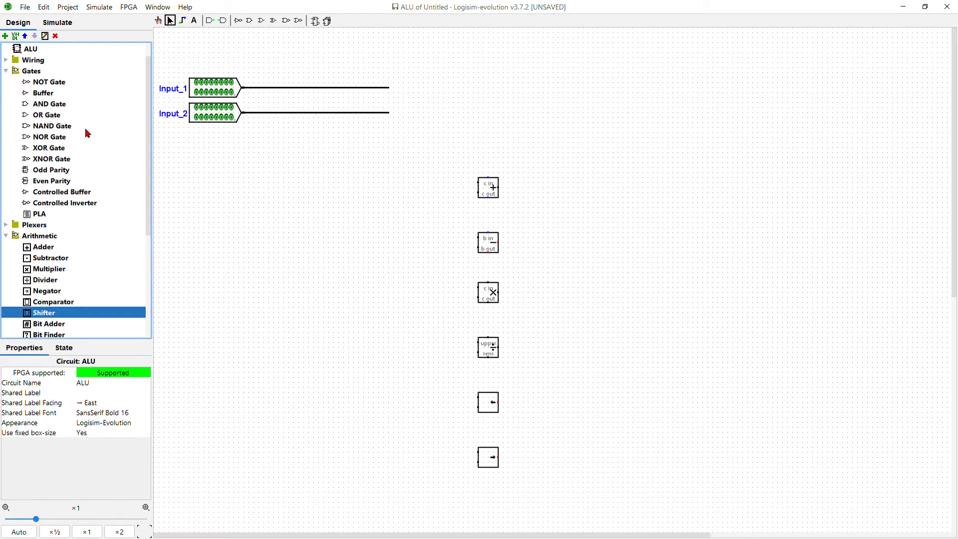
{"action": "left_click_drag", "start_coordinate": [429, 156], "coordinate": [630, 532]}
{"action": "left_click_drag", "start_coordinate": [493, 462], "coordinate": [496, 422]}
{"action": "left_click", "coordinate": [606, 409]}
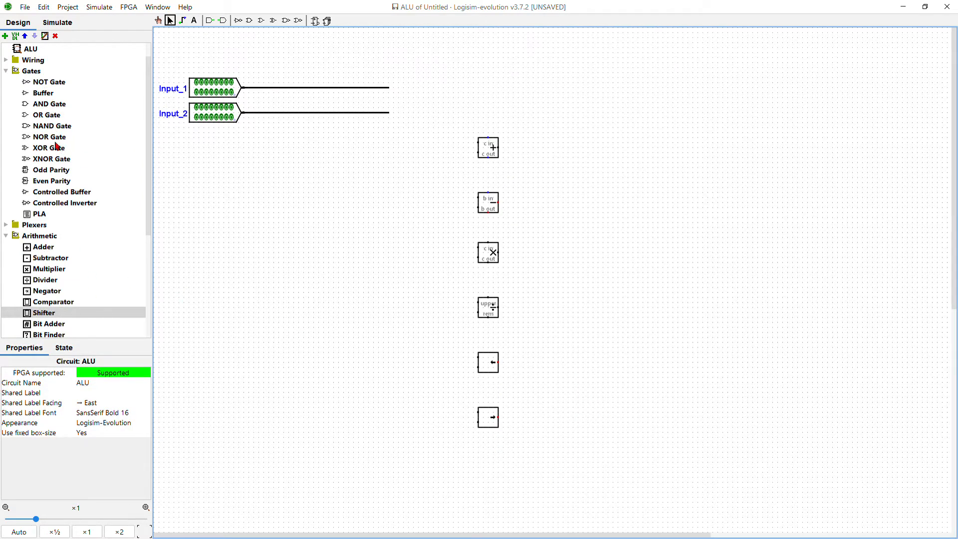
- Place an AND gate below the lower shifter and an OR gate beneath it, aligned with the column
{"action": "left_click", "coordinate": [54, 104]}
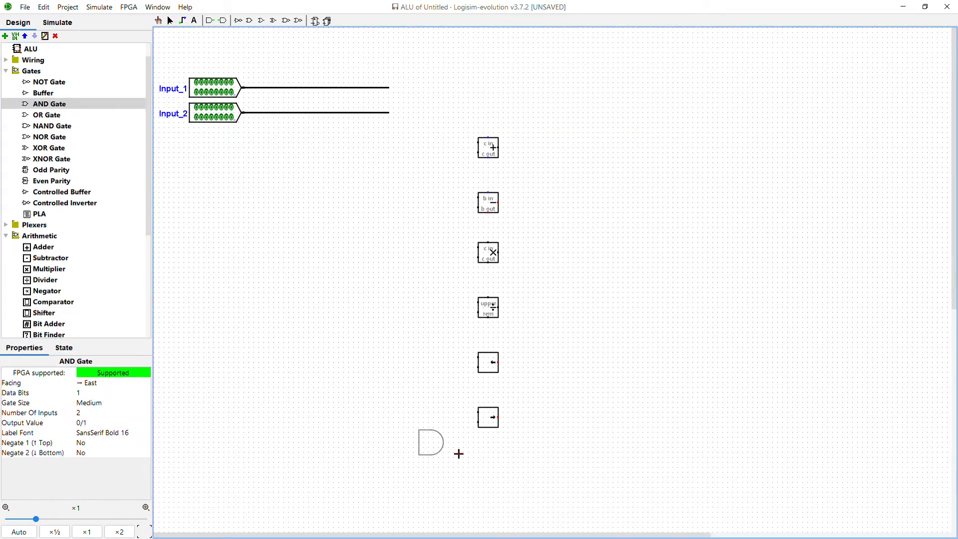
{"action": "left_click", "coordinate": [509, 484]}
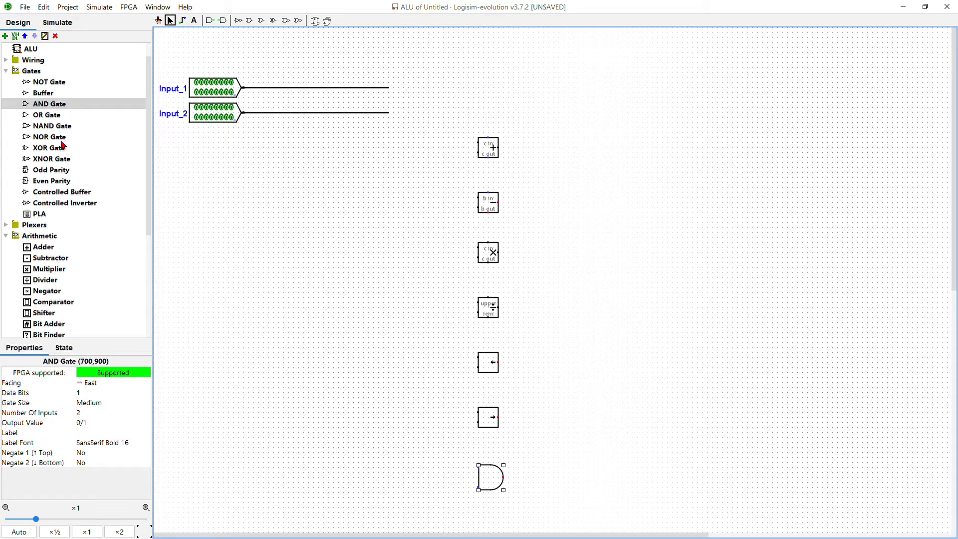
{"action": "left_click", "coordinate": [45, 116]}
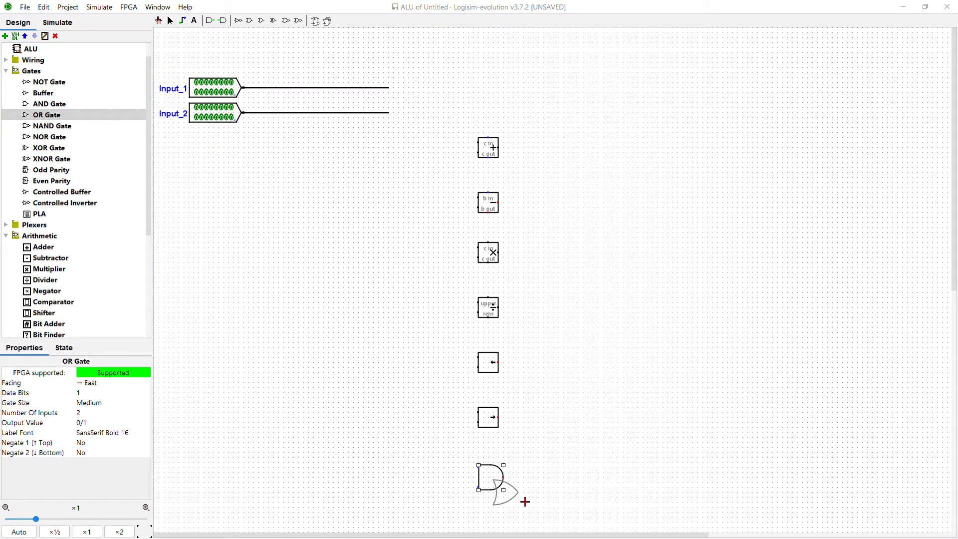
{"action": "left_click", "coordinate": [576, 489]}
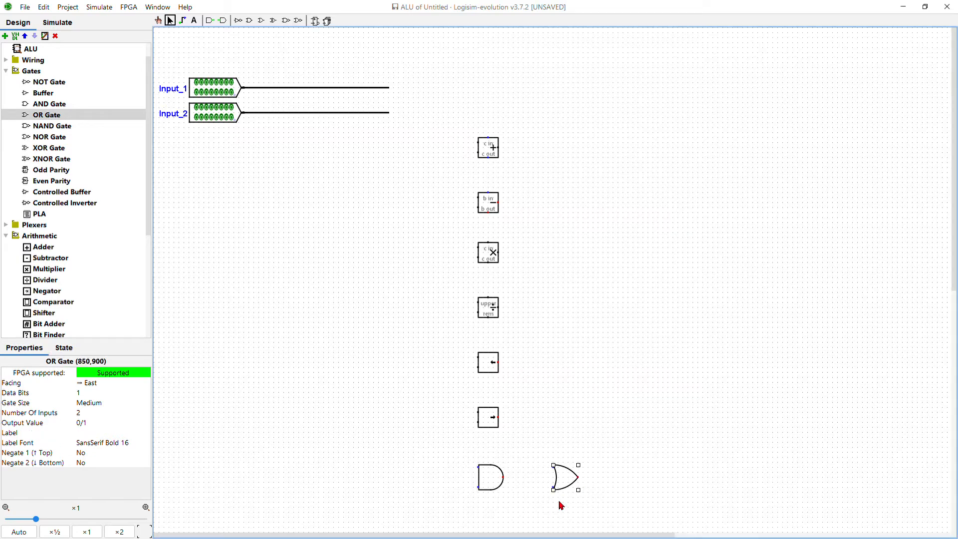
{"action": "left_click_drag", "start_coordinate": [559, 488], "coordinate": [491, 532]}
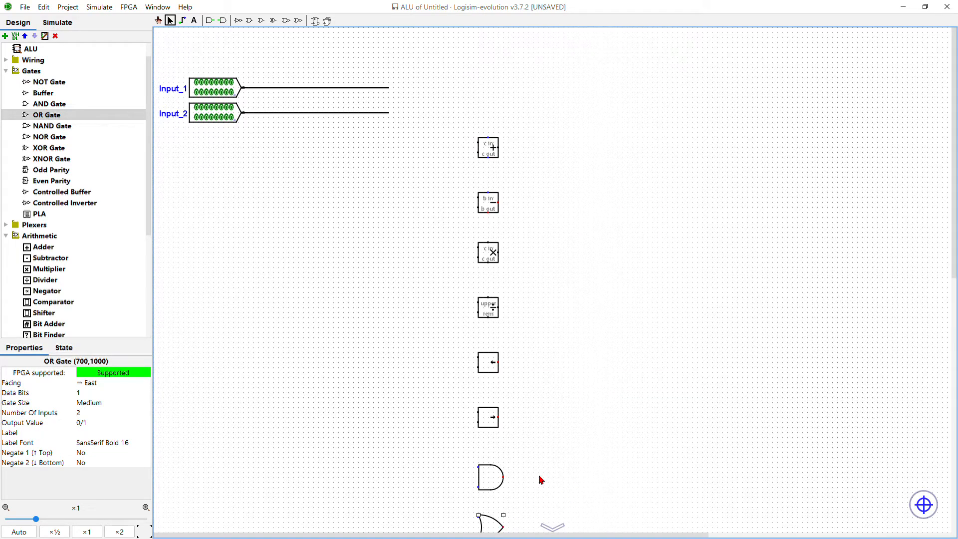
{"action": "scroll", "coordinate": [544, 474], "scroll_direction": "down", "scroll_amount": 2}
{"action": "left_click", "coordinate": [564, 459]}
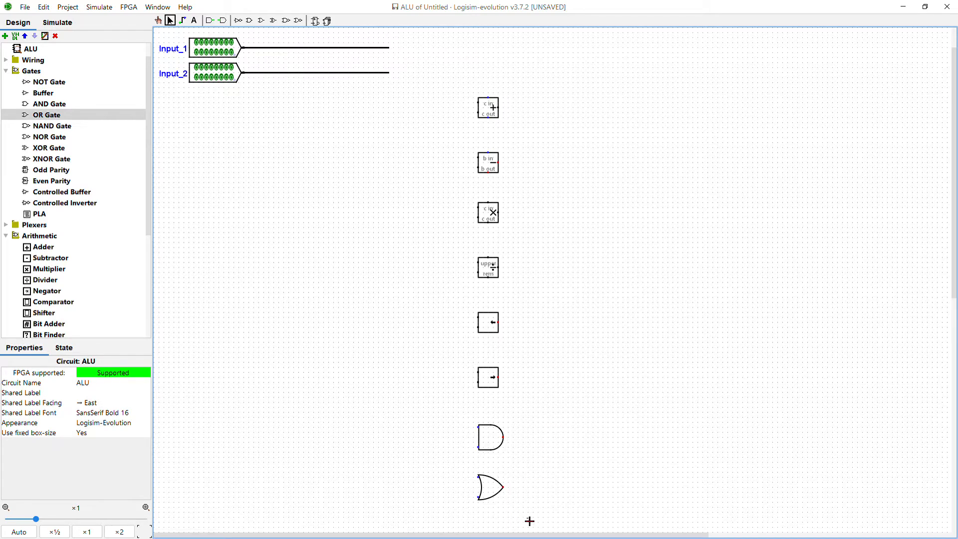
- Set the data bits of the AND and OR gates together to 16
{"action": "left_click_drag", "start_coordinate": [529, 522], "coordinate": [441, 425]}
{"action": "left_click", "coordinate": [80, 393]}
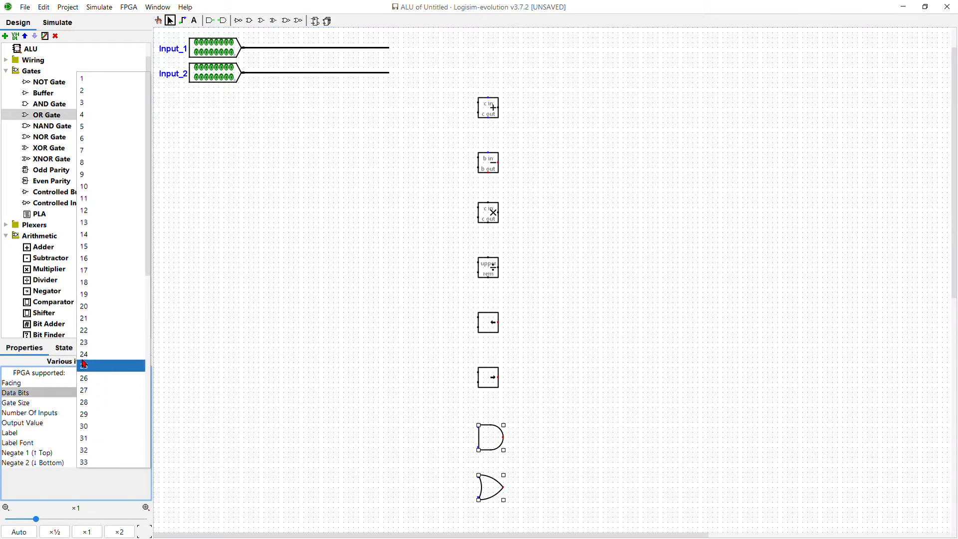
{"action": "left_click", "coordinate": [97, 265]}
{"action": "left_click", "coordinate": [683, 417]}
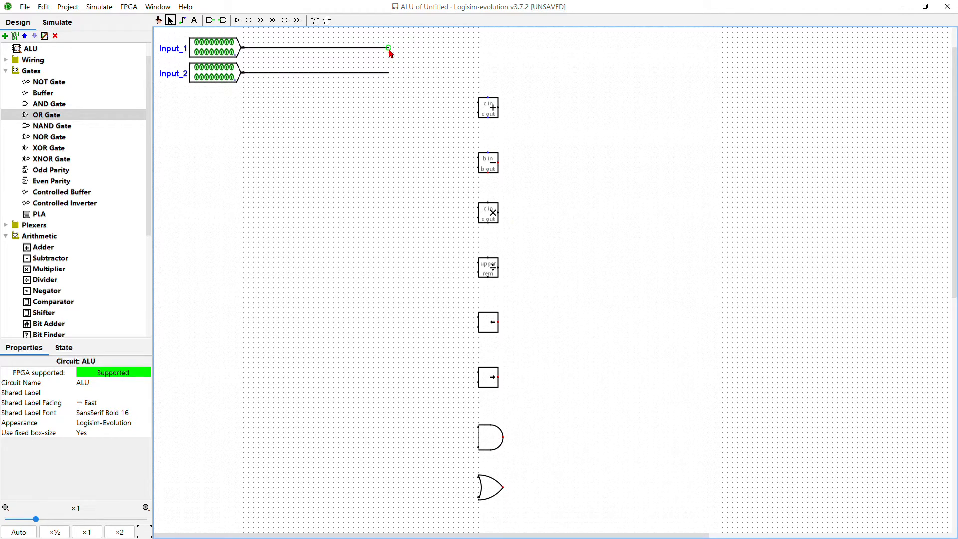
- Extend both input wires rightward and branch Input_2 down to the lower inputs of the OR and AND gates
{"action": "left_click_drag", "start_coordinate": [389, 49], "coordinate": [469, 73]}
{"action": "left_click_drag", "start_coordinate": [390, 73], "coordinate": [478, 499]}
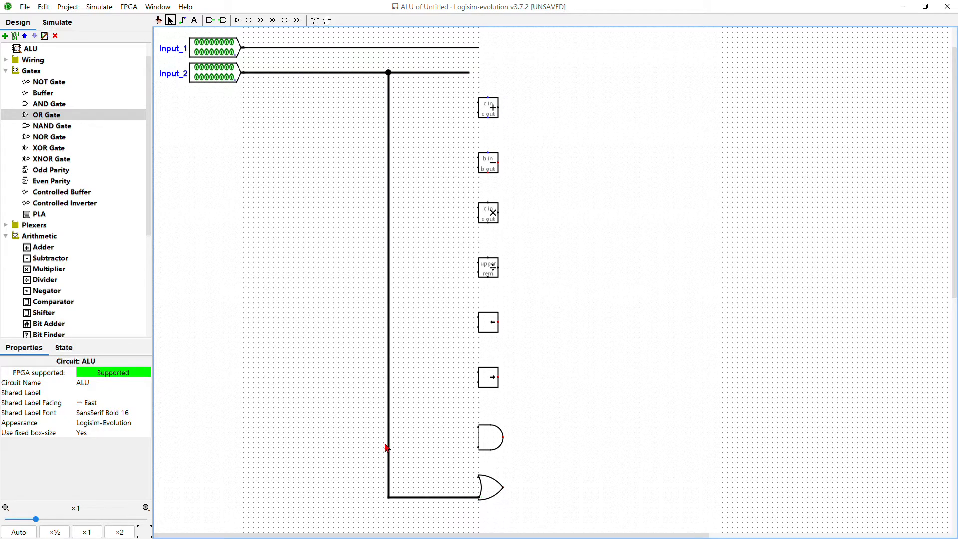
{"action": "left_click_drag", "start_coordinate": [478, 448], "coordinate": [389, 447]}
- Place a splitter in the empty area beneath the inputs, facing South with Centered appearance
{"action": "scroll", "coordinate": [68, 240], "scroll_direction": "down", "scroll_amount": 1}
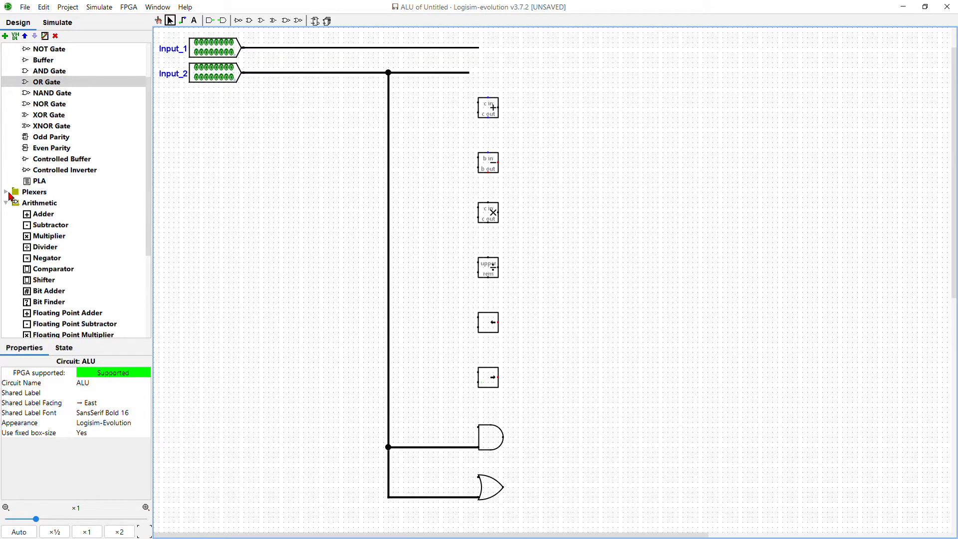
{"action": "scroll", "coordinate": [21, 195], "scroll_direction": "up", "scroll_amount": 2}
{"action": "left_click", "coordinate": [6, 82]}
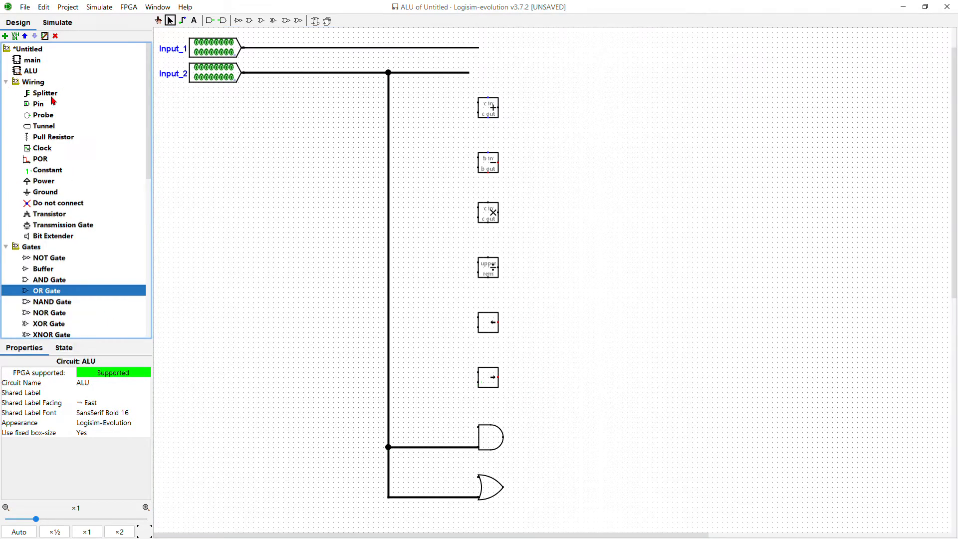
{"action": "left_click", "coordinate": [44, 94]}
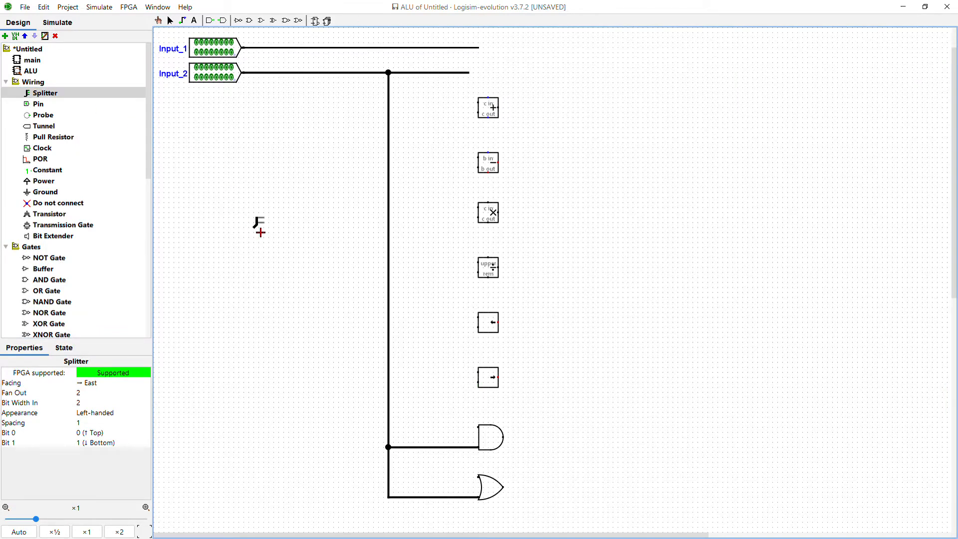
{"action": "left_click", "coordinate": [276, 204]}
{"action": "left_click", "coordinate": [92, 383]}
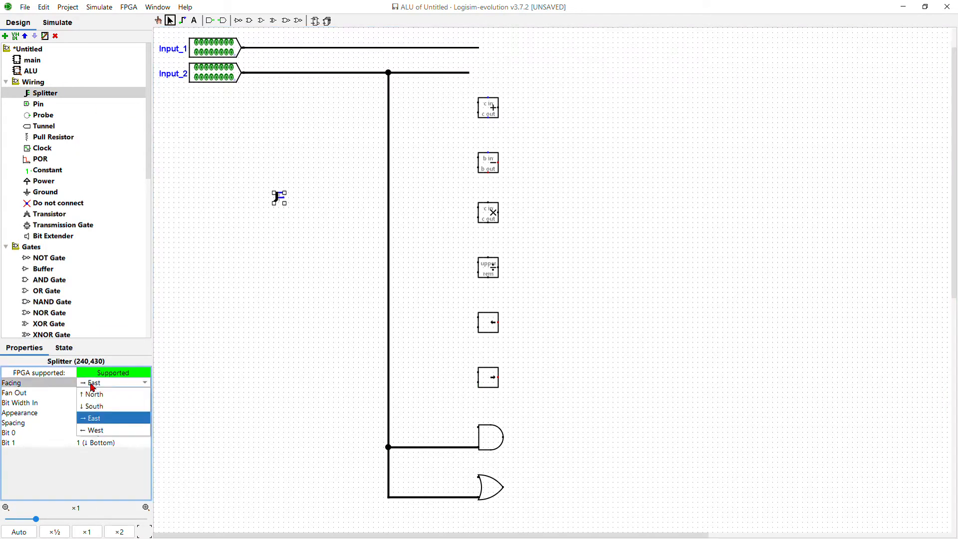
{"action": "left_click", "coordinate": [103, 411]}
{"action": "left_click", "coordinate": [95, 413]}
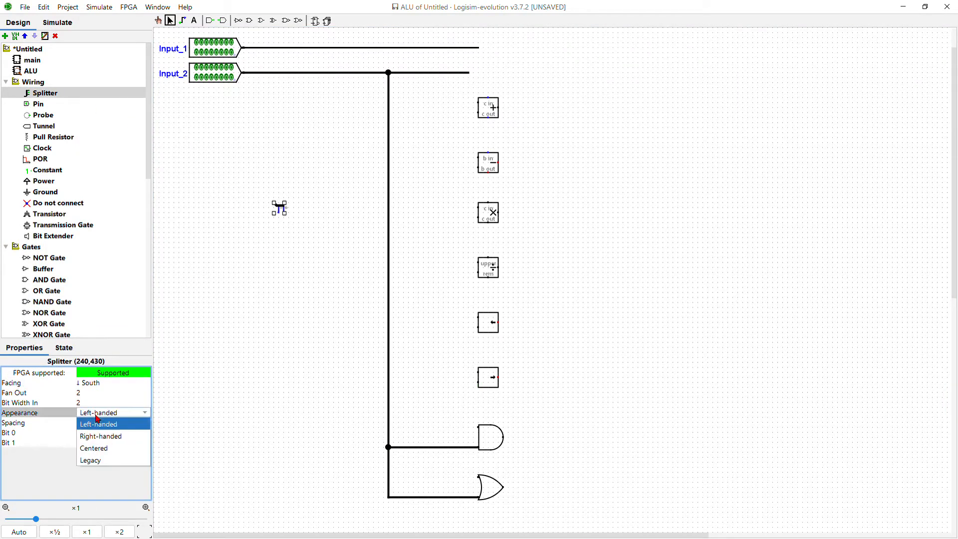
{"action": "left_click", "coordinate": [107, 440]}
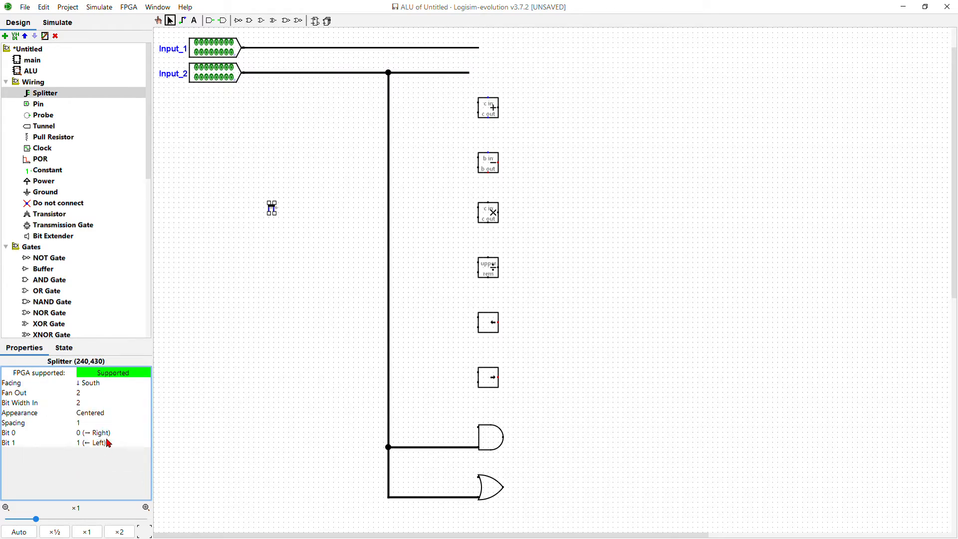
- Set the splitter's bit width and fan out to 16 and move it beside the vertical Input_2 wire at divider height
{"action": "left_click", "coordinate": [90, 401]}
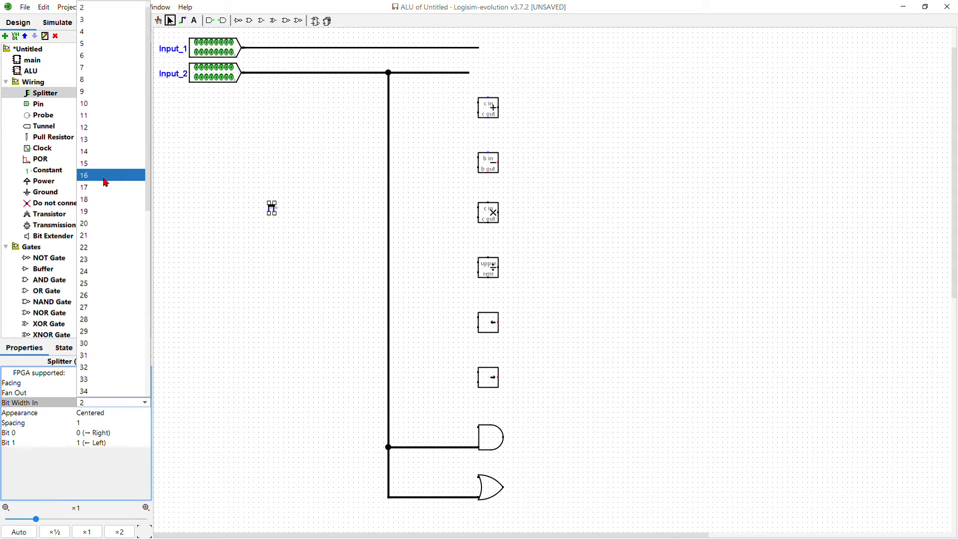
{"action": "left_click", "coordinate": [105, 176]}
{"action": "left_click", "coordinate": [95, 393]}
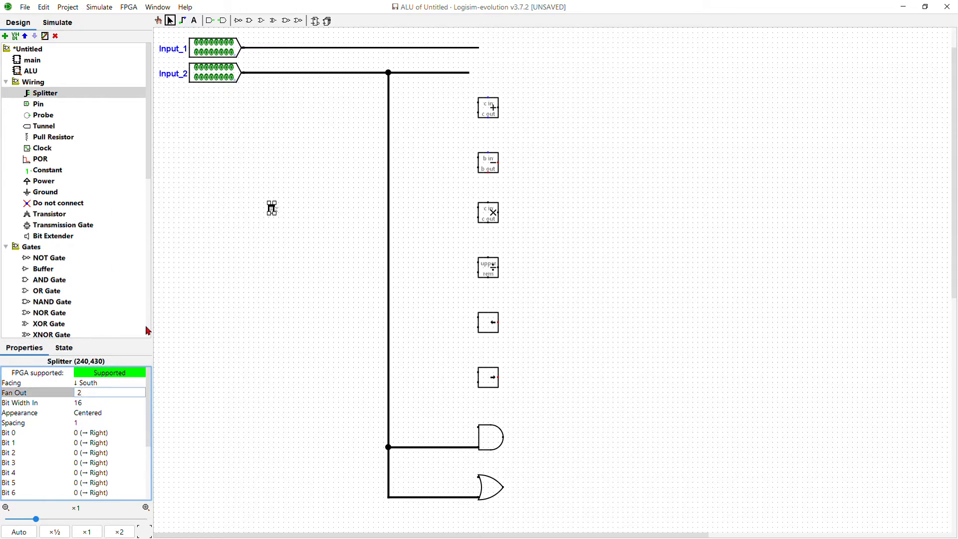
{"action": "type", "text": "6"}
{"action": "key", "text": "Return"}
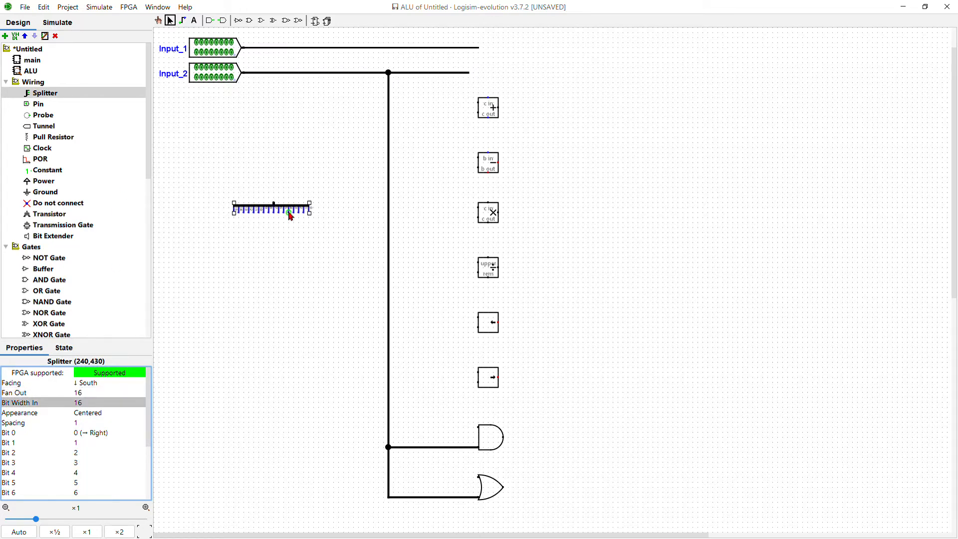
{"action": "left_click_drag", "start_coordinate": [293, 208], "coordinate": [334, 310]}
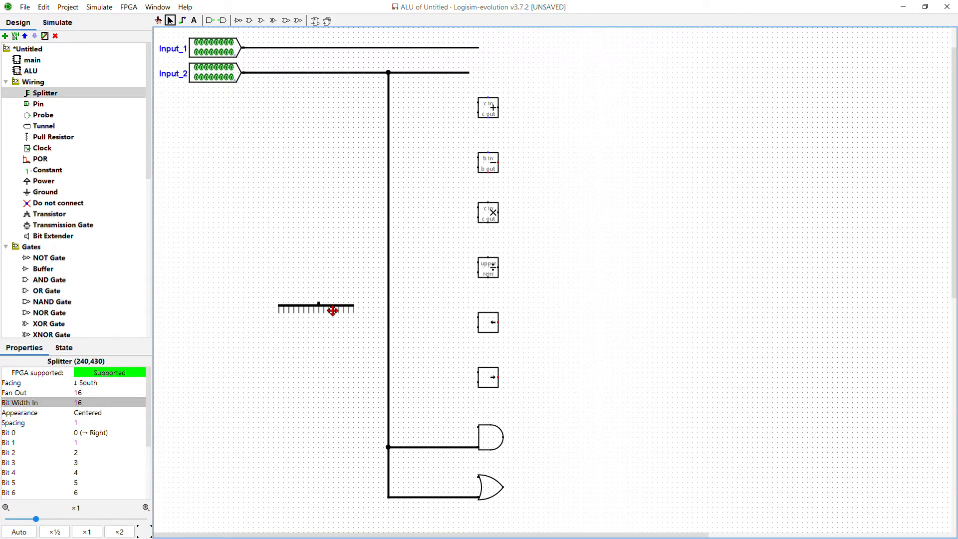
{"action": "left_click_drag", "start_coordinate": [334, 311], "coordinate": [338, 285]}
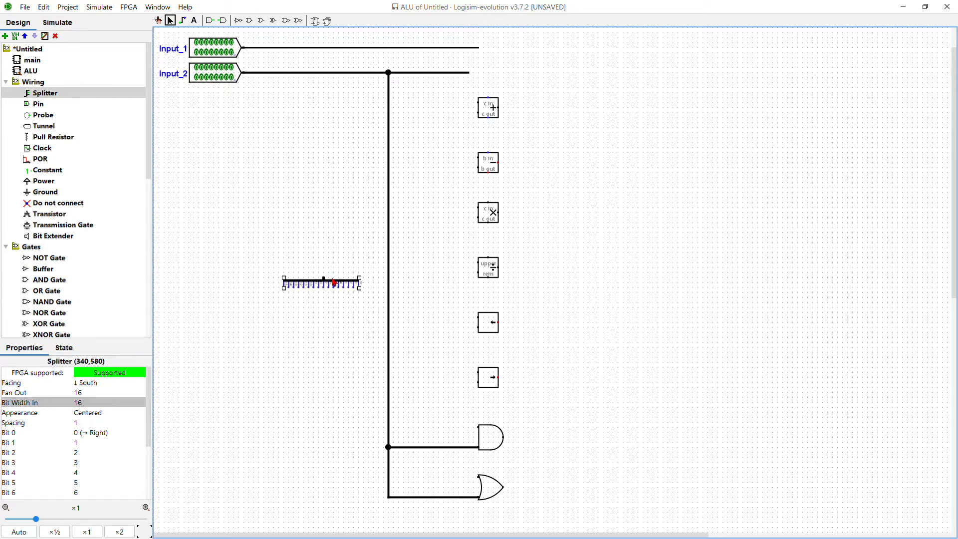
- Place a second splitter below the 16-bit splitter, facing North with Centered appearance
{"action": "left_click", "coordinate": [58, 95]}
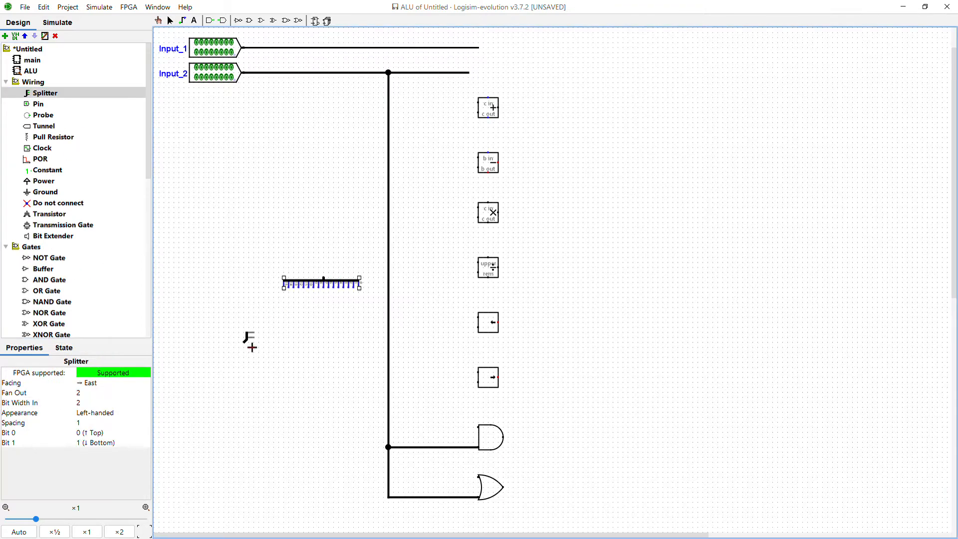
{"action": "left_click", "coordinate": [284, 331]}
{"action": "left_click", "coordinate": [94, 383]}
{"action": "left_click", "coordinate": [97, 392]}
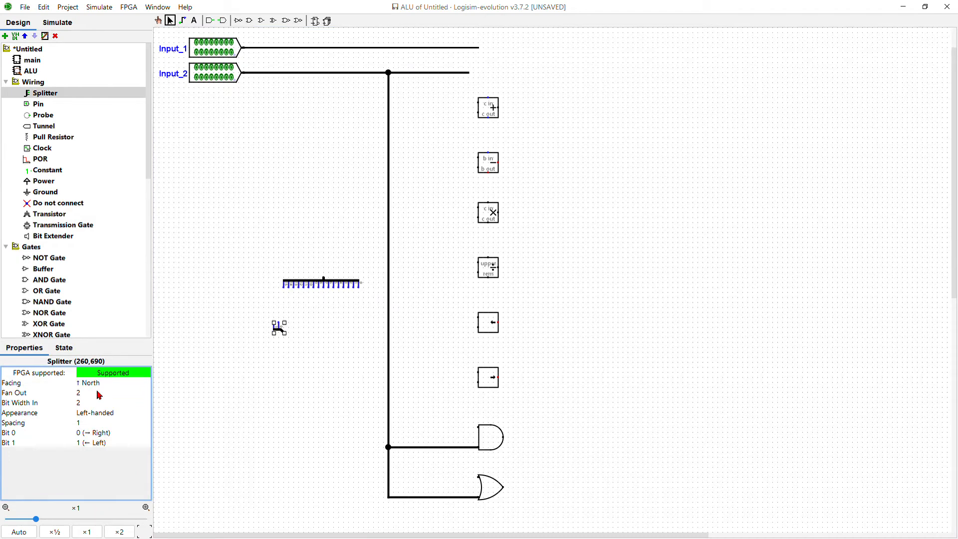
{"action": "left_click", "coordinate": [99, 419]}
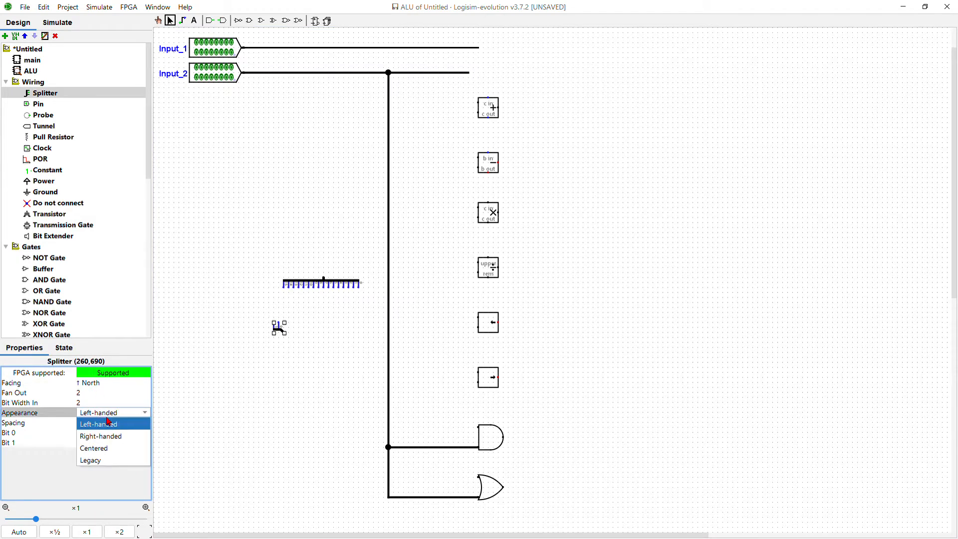
{"action": "left_click", "coordinate": [102, 448]}
- Set the second splitter's bit width and fan out to 4
{"action": "left_click", "coordinate": [92, 403]}
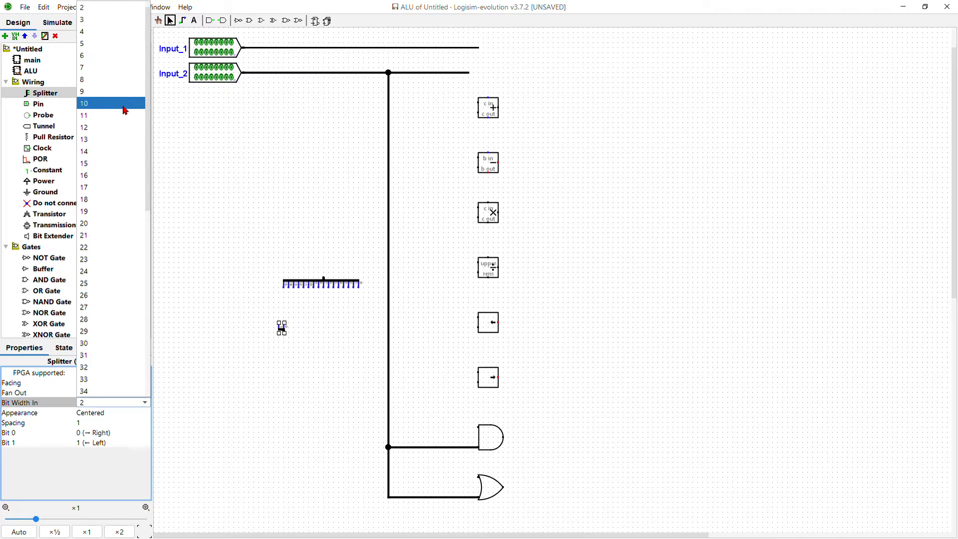
{"action": "left_click", "coordinate": [117, 32]}
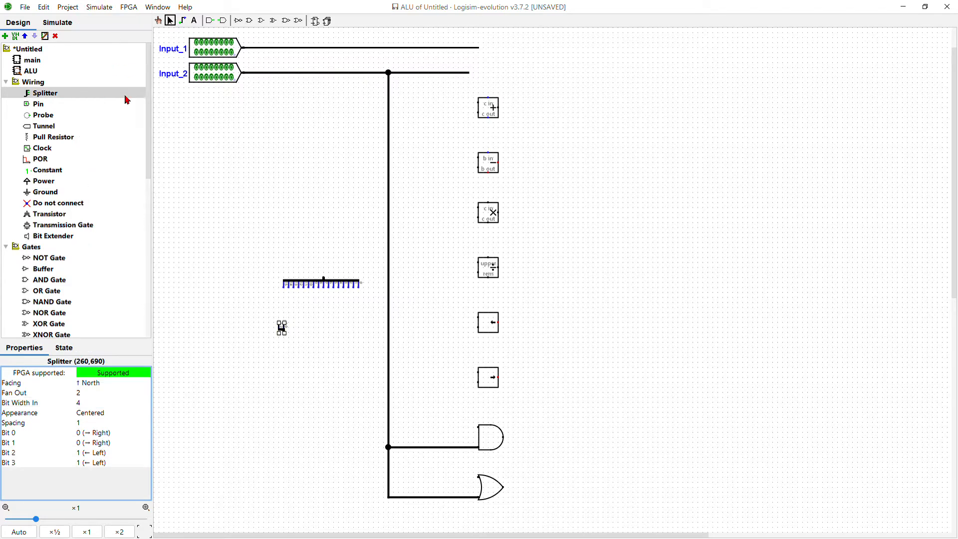
{"action": "left_click", "coordinate": [102, 390]}
{"action": "key", "text": "Return"}
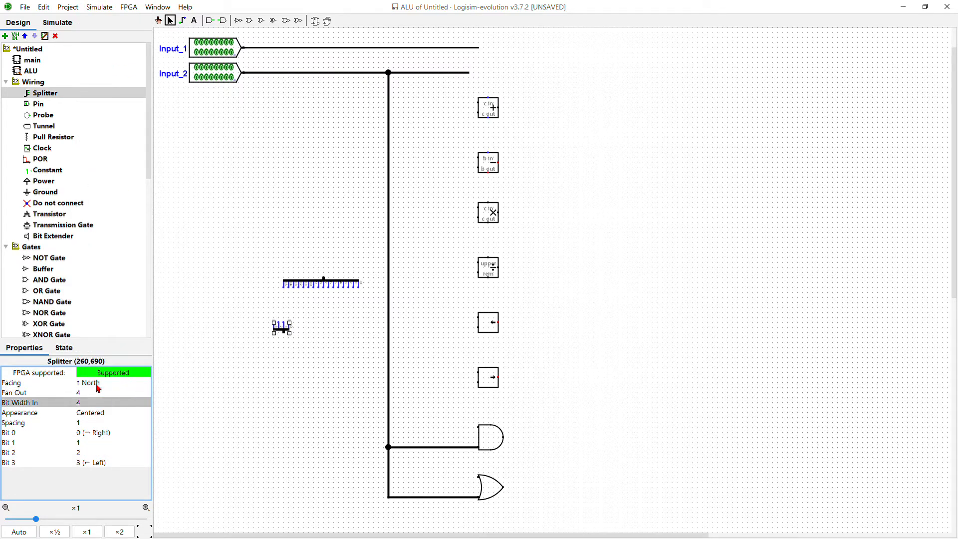
- Join the 4-bit splitter to the 16-bit splitter's rightmost four outputs, wiring the pair from Input_2 to both shifters' lower inputs
{"action": "left_click_drag", "start_coordinate": [283, 335], "coordinate": [325, 73]}
{"action": "left_click", "coordinate": [351, 322]}
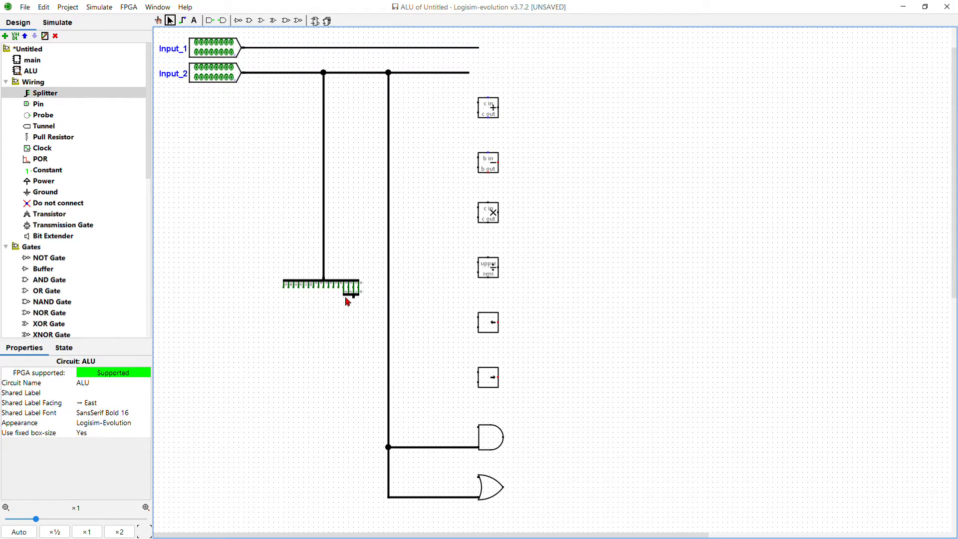
{"action": "left_click_drag", "start_coordinate": [354, 300], "coordinate": [478, 383]}
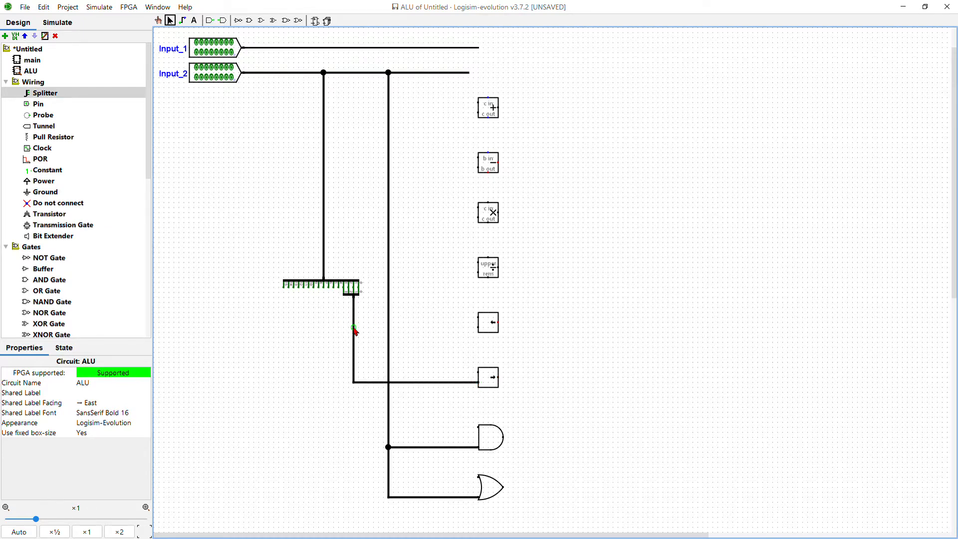
{"action": "left_click_drag", "start_coordinate": [353, 328], "coordinate": [478, 330]}
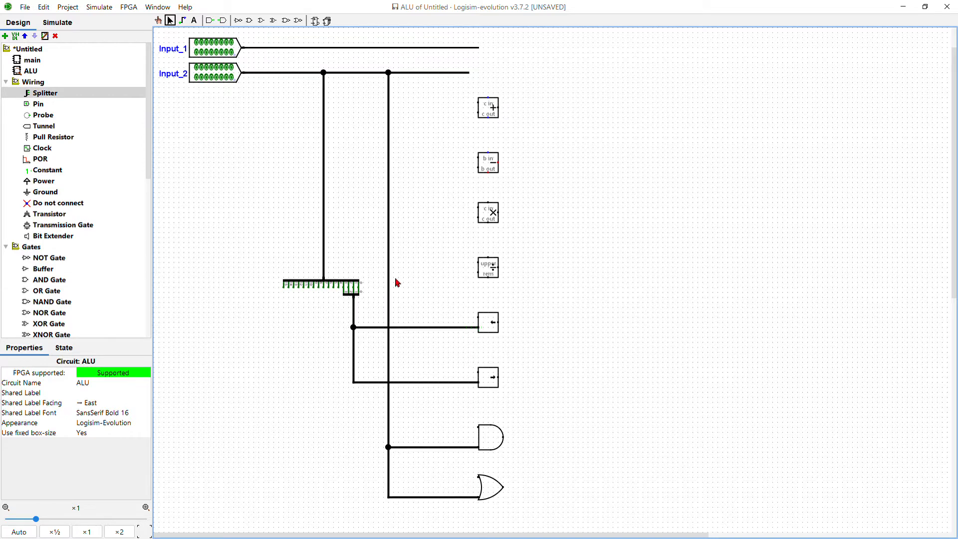
- Wire Input_2 to the lower inputs of the divider, multiplier, subtractor and adder, and trim its leftover horizontal stub
{"action": "left_click_drag", "start_coordinate": [389, 273], "coordinate": [482, 273]}
{"action": "left_click_drag", "start_coordinate": [479, 219], "coordinate": [388, 217]}
{"action": "left_click_drag", "start_coordinate": [478, 168], "coordinate": [389, 167]}
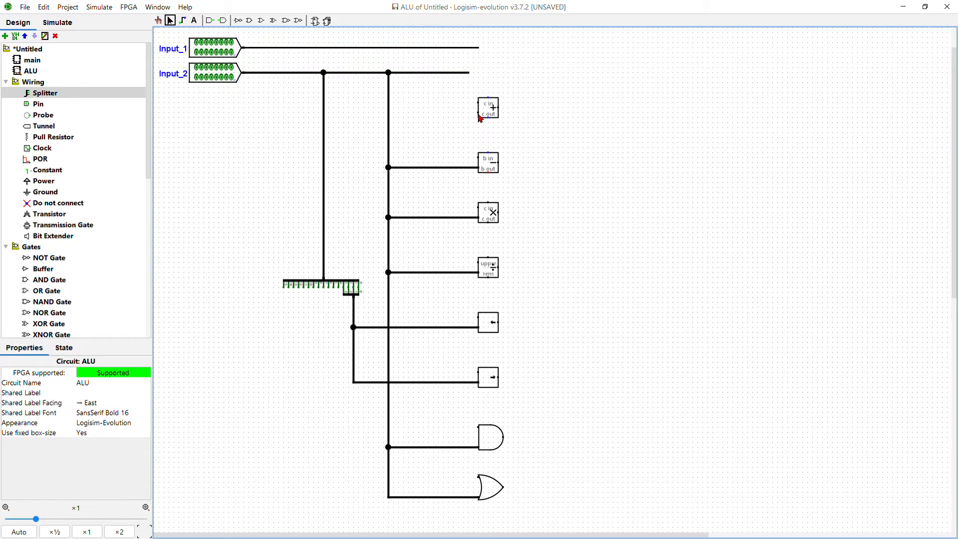
{"action": "left_click_drag", "start_coordinate": [480, 114], "coordinate": [389, 112]}
{"action": "left_click_drag", "start_coordinate": [469, 73], "coordinate": [394, 76]}
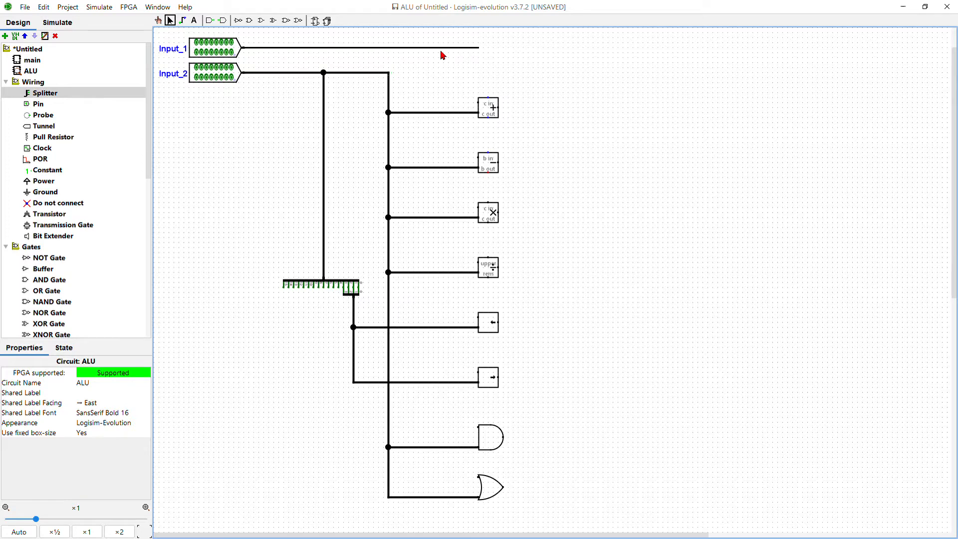
- Run a vertical line from Input_1 to the upper inputs of the OR gate, AND gate and both shifters
{"action": "left_click_drag", "start_coordinate": [394, 48], "coordinate": [479, 478]}
{"action": "left_click_drag", "start_coordinate": [478, 432], "coordinate": [394, 427]}
{"action": "left_click_drag", "start_coordinate": [479, 372], "coordinate": [393, 372]}
{"action": "left_click_drag", "start_coordinate": [479, 317], "coordinate": [393, 317]}
- Wire Input_1 to the upper inputs of the divider, multiplier, subtractor and adder, and trim its leftover horizontal stub
{"action": "left_click_drag", "start_coordinate": [479, 263], "coordinate": [393, 263]}
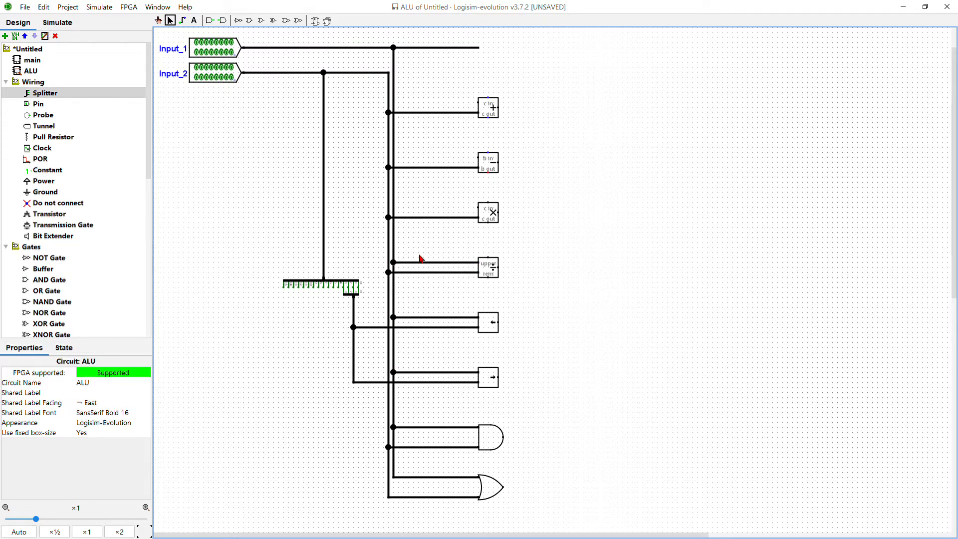
{"action": "left_click_drag", "start_coordinate": [479, 207], "coordinate": [394, 207]}
{"action": "left_click_drag", "start_coordinate": [479, 159], "coordinate": [393, 158]}
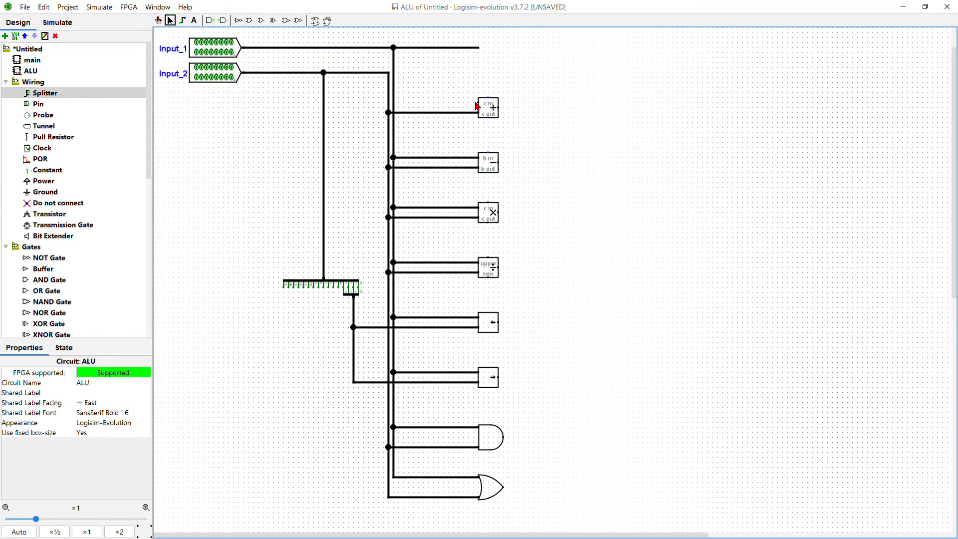
{"action": "left_click_drag", "start_coordinate": [479, 104], "coordinate": [393, 102]}
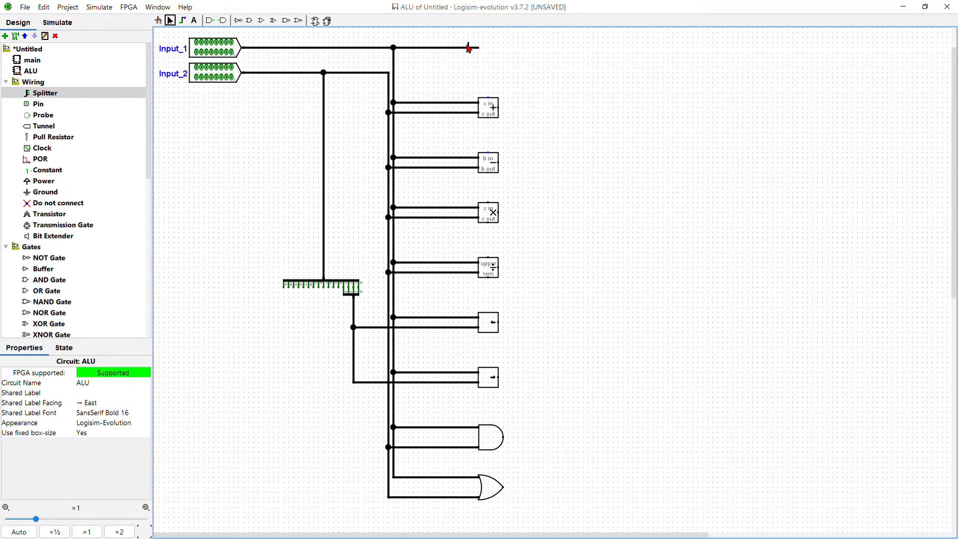
{"action": "left_click_drag", "start_coordinate": [414, 45], "coordinate": [394, 48]}
{"action": "scroll", "coordinate": [54, 140], "scroll_direction": "down", "scroll_amount": 2}
{"action": "scroll", "coordinate": [57, 145], "scroll_direction": "down", "scroll_amount": 8}
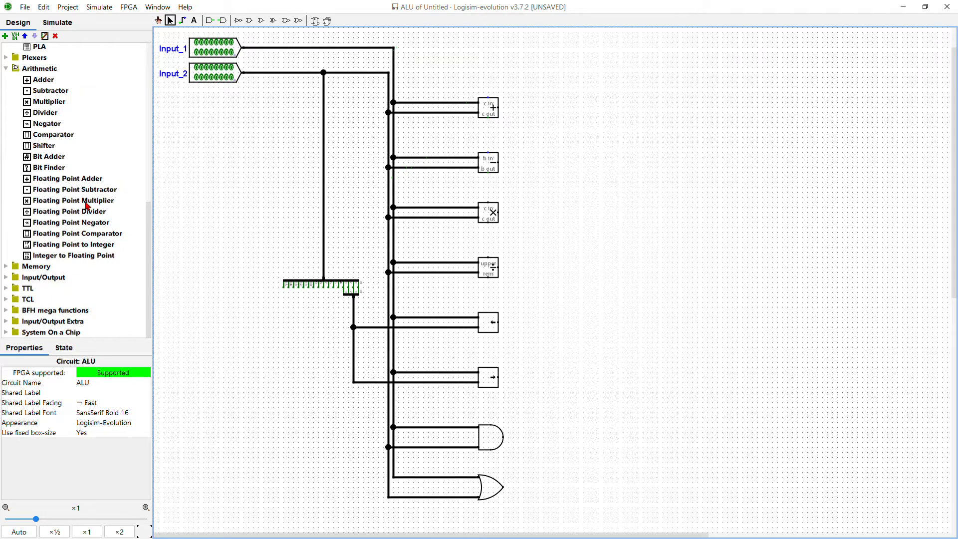
- Place a multiplexer in the empty area to the right of the adder
{"action": "scroll", "coordinate": [98, 213], "scroll_direction": "up", "scroll_amount": 2}
{"action": "left_click", "coordinate": [6, 115]}
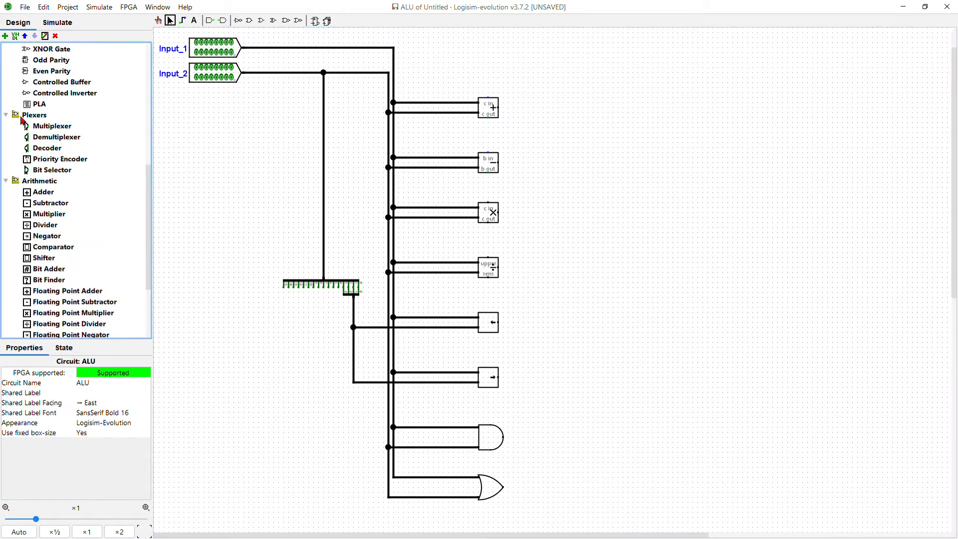
{"action": "left_click", "coordinate": [52, 125]}
{"action": "left_click", "coordinate": [649, 105]}
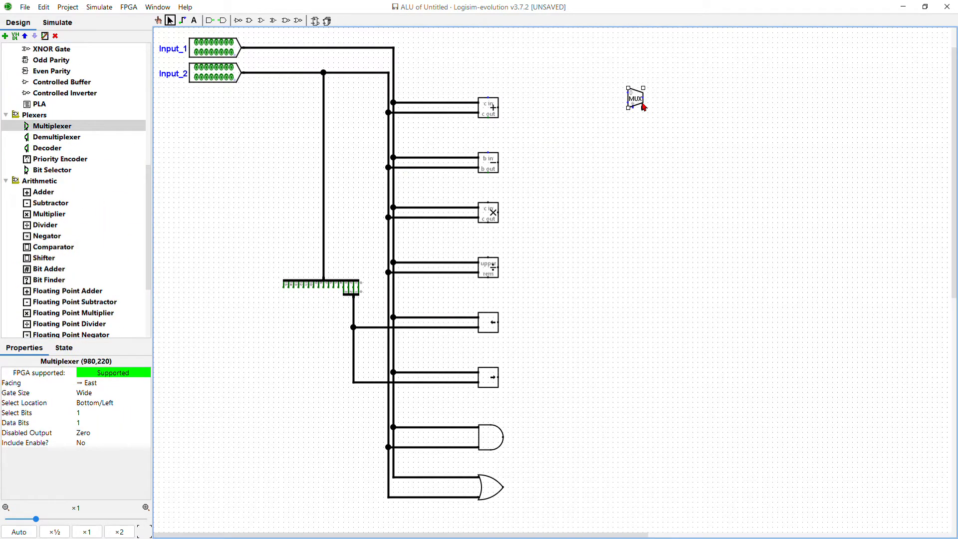
- Set the multiplexer to 3 select bits and 16 data bits, and shift it slightly down
{"action": "left_click", "coordinate": [88, 413]}
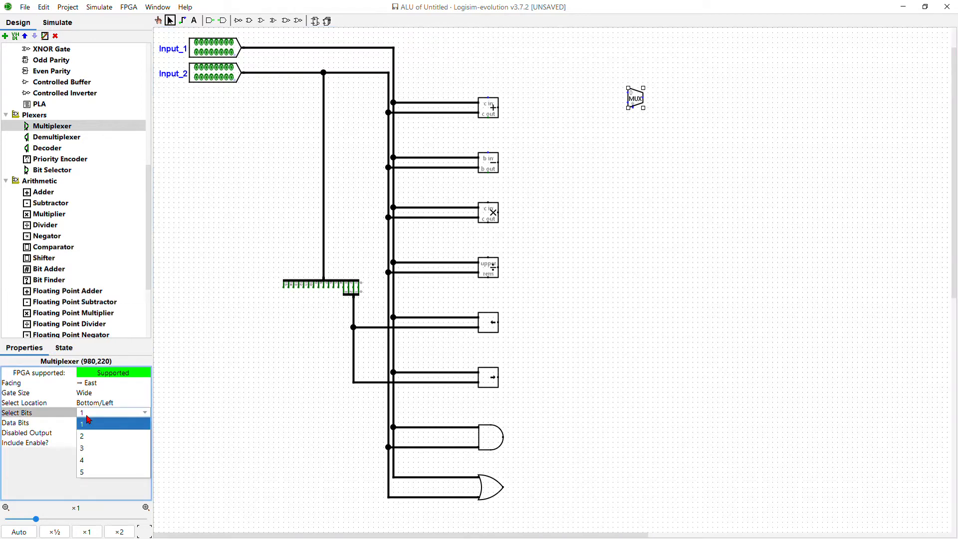
{"action": "left_click", "coordinate": [97, 460]}
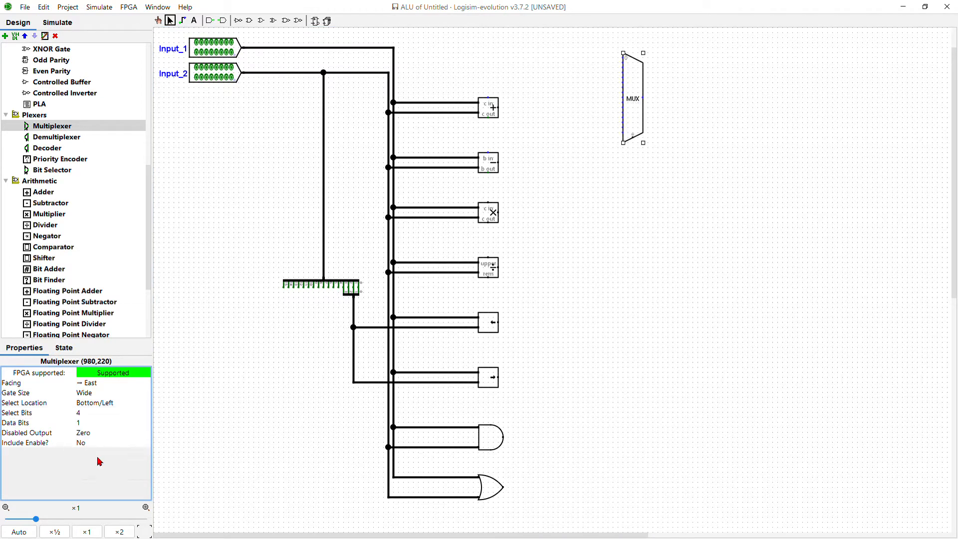
{"action": "left_click", "coordinate": [90, 424]}
{"action": "left_click", "coordinate": [113, 215]}
{"action": "left_click", "coordinate": [97, 415]}
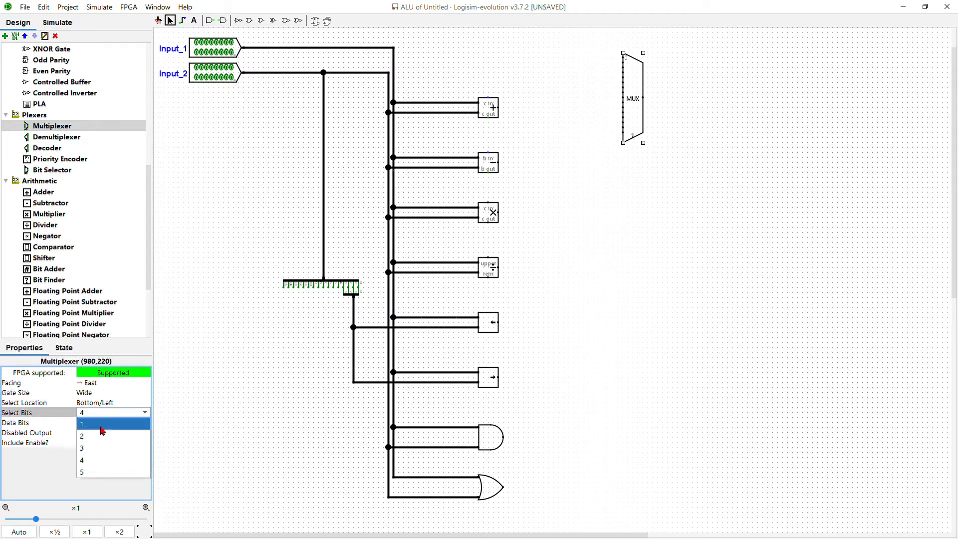
{"action": "left_click", "coordinate": [108, 452]}
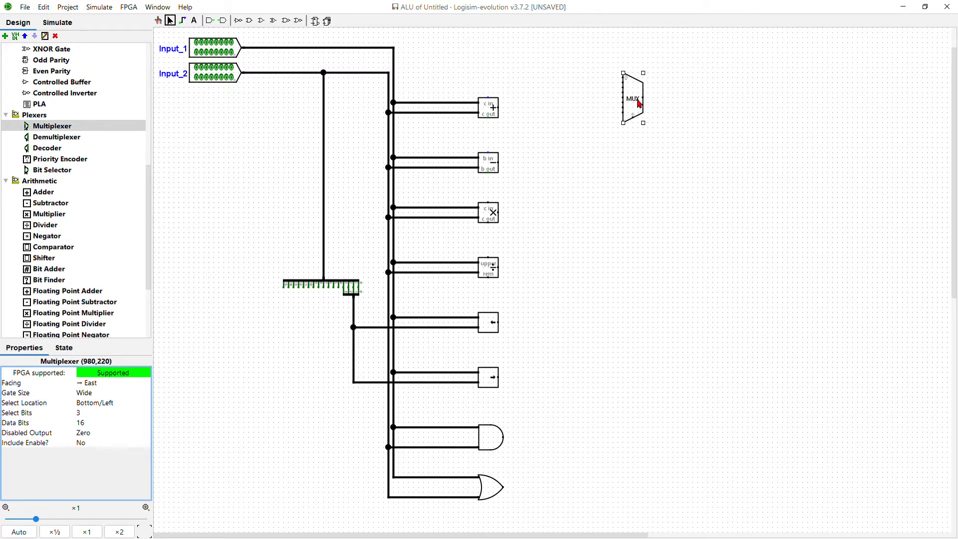
{"action": "left_click_drag", "start_coordinate": [638, 104], "coordinate": [641, 126]}
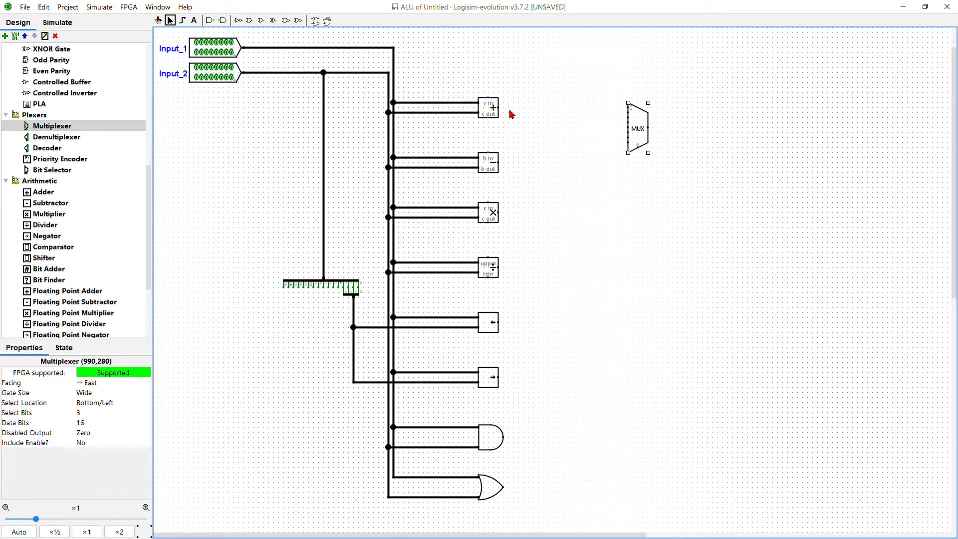
- Wire the adder, subtractor, multiplier and divider outputs to the multiplexer's first four inputs, in that order
{"action": "left_click_drag", "start_coordinate": [500, 108], "coordinate": [628, 109]}
{"action": "left_click_drag", "start_coordinate": [500, 163], "coordinate": [627, 113]}
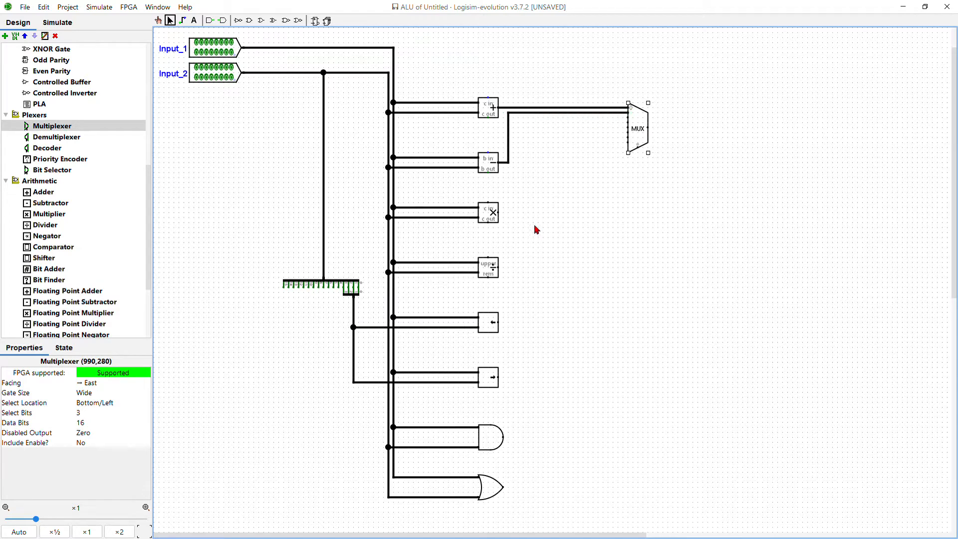
{"action": "left_click_drag", "start_coordinate": [500, 214], "coordinate": [629, 119]}
{"action": "left_click_drag", "start_coordinate": [499, 268], "coordinate": [629, 122]}
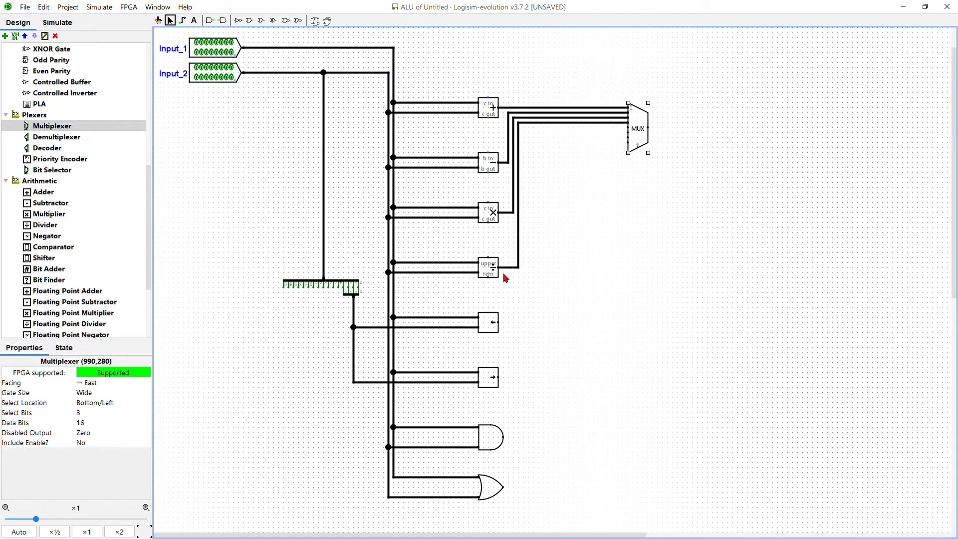
- Wire the outputs of both shifters, the AND gate and the OR gate to the multiplexer's last four inputs
{"action": "left_click_drag", "start_coordinate": [499, 323], "coordinate": [628, 127]}
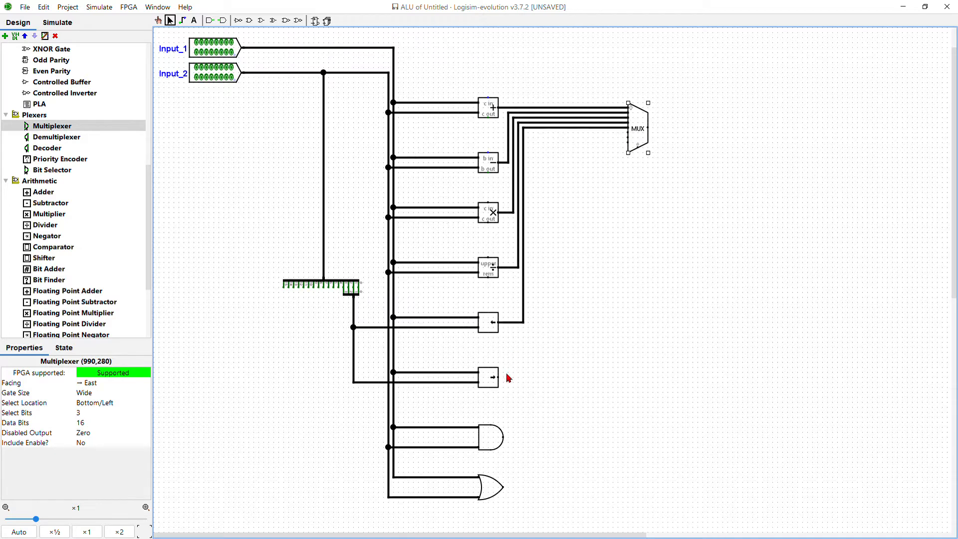
{"action": "left_click_drag", "start_coordinate": [500, 379], "coordinate": [628, 133]}
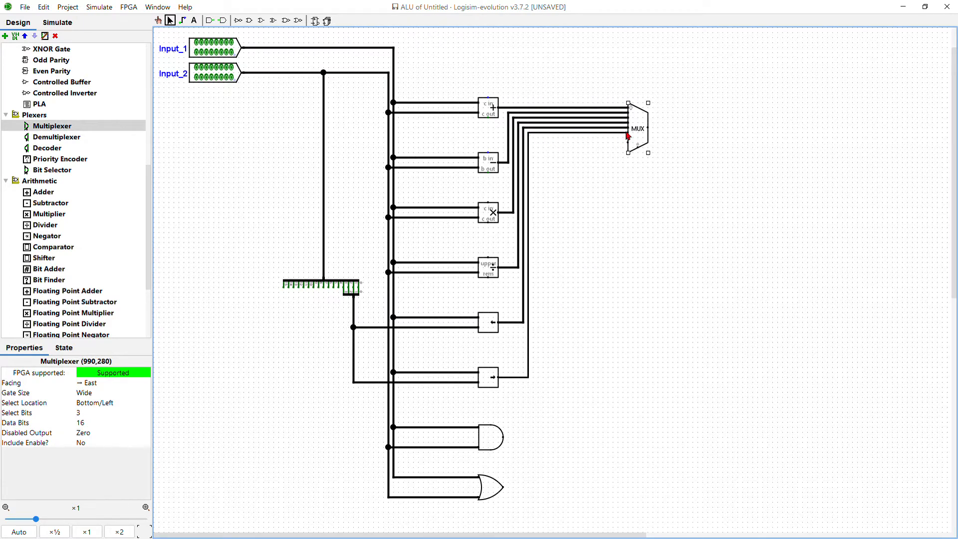
{"action": "left_click_drag", "start_coordinate": [505, 439], "coordinate": [628, 138]}
{"action": "left_click_drag", "start_coordinate": [504, 488], "coordinate": [628, 147]}
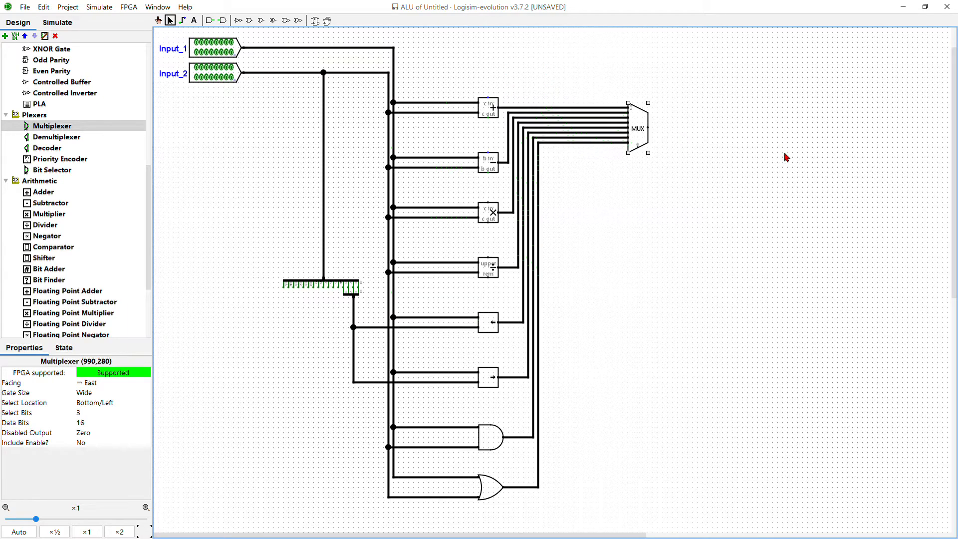
{"action": "key", "text": "alt+Tab"}
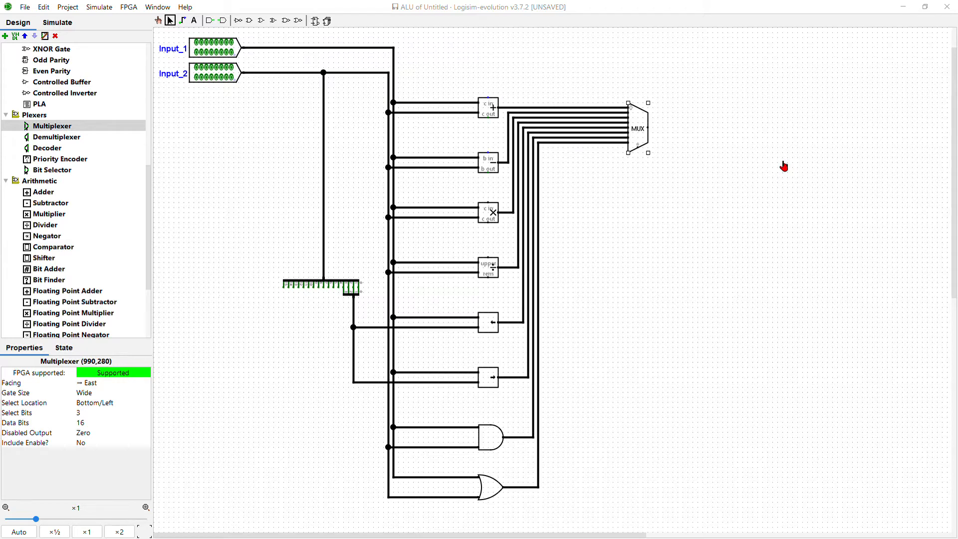
{"action": "key", "text": "alt+Tab"}
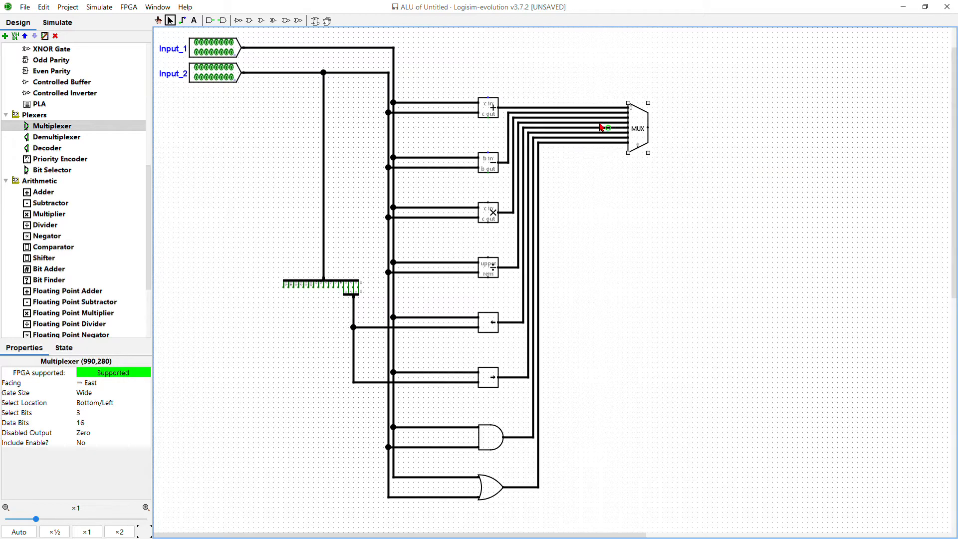
- Place an output pin to the right of the multiplexer, with 16 data bits and binary radix
{"action": "left_click", "coordinate": [222, 20]}
{"action": "left_click", "coordinate": [792, 129]}
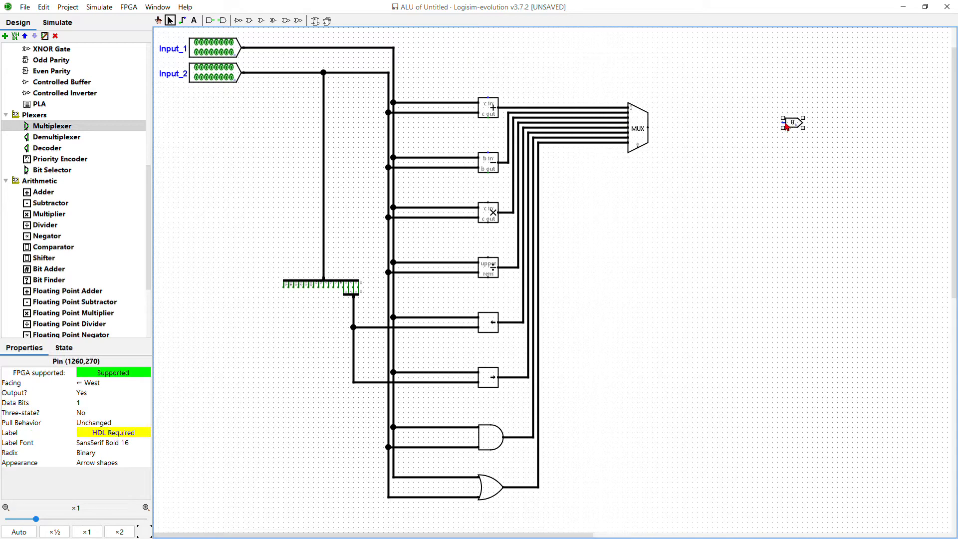
{"action": "left_click", "coordinate": [79, 409]}
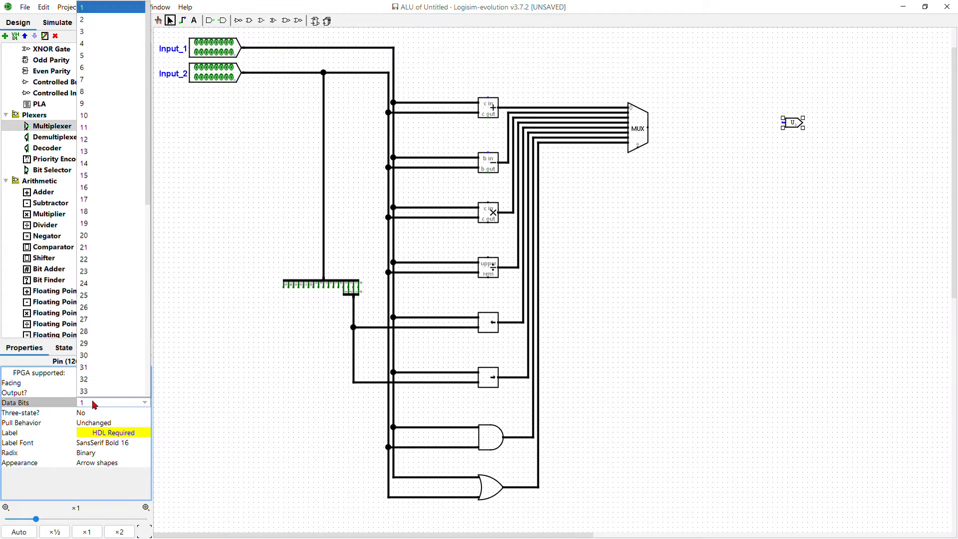
{"action": "left_click", "coordinate": [109, 199]}
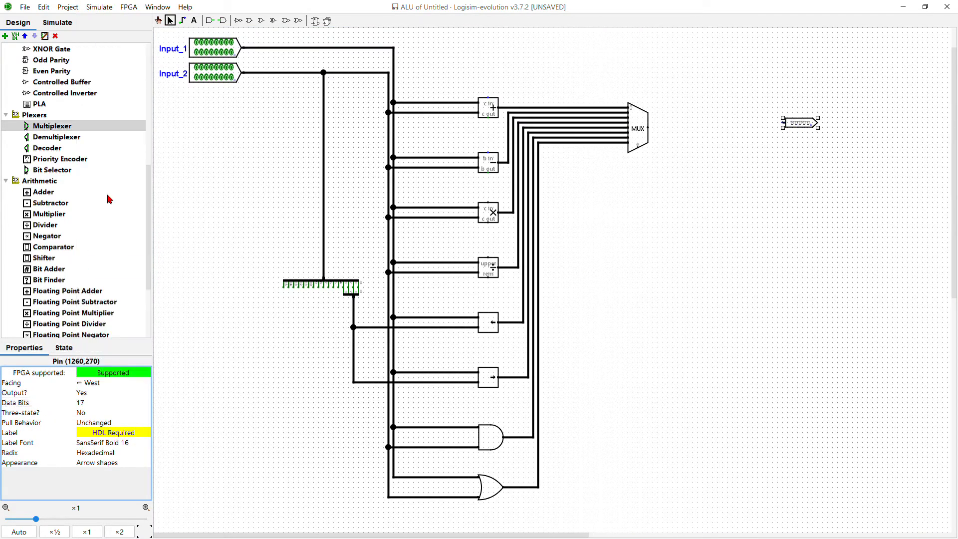
{"action": "left_click", "coordinate": [90, 403]}
{"action": "scroll", "coordinate": [114, 89], "scroll_direction": "up", "scroll_amount": 3}
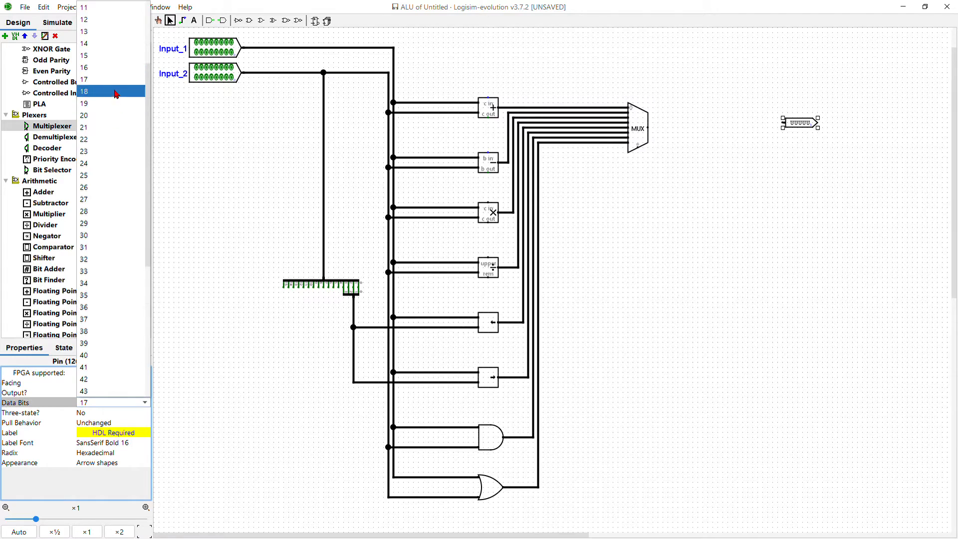
{"action": "left_click", "coordinate": [102, 92]}
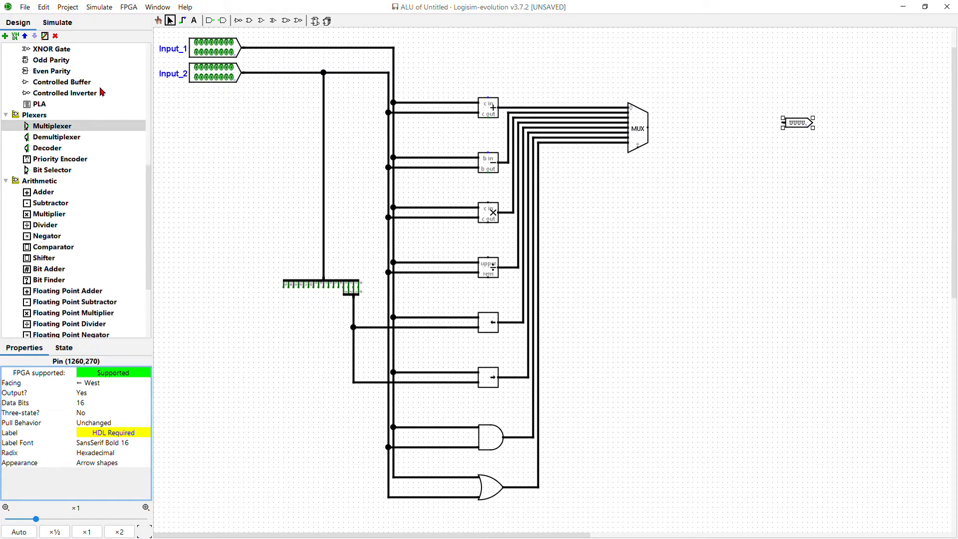
{"action": "left_click", "coordinate": [107, 454]}
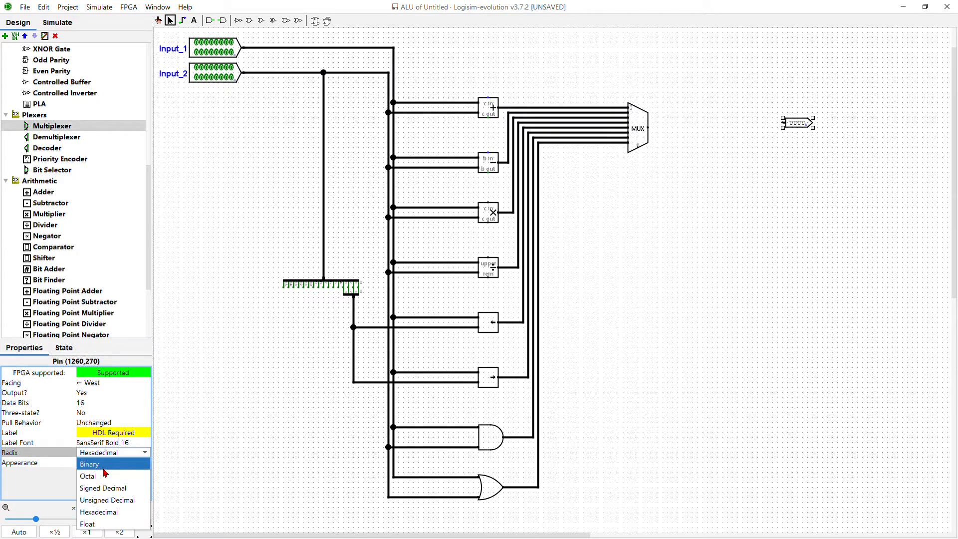
{"action": "left_click", "coordinate": [104, 468]}
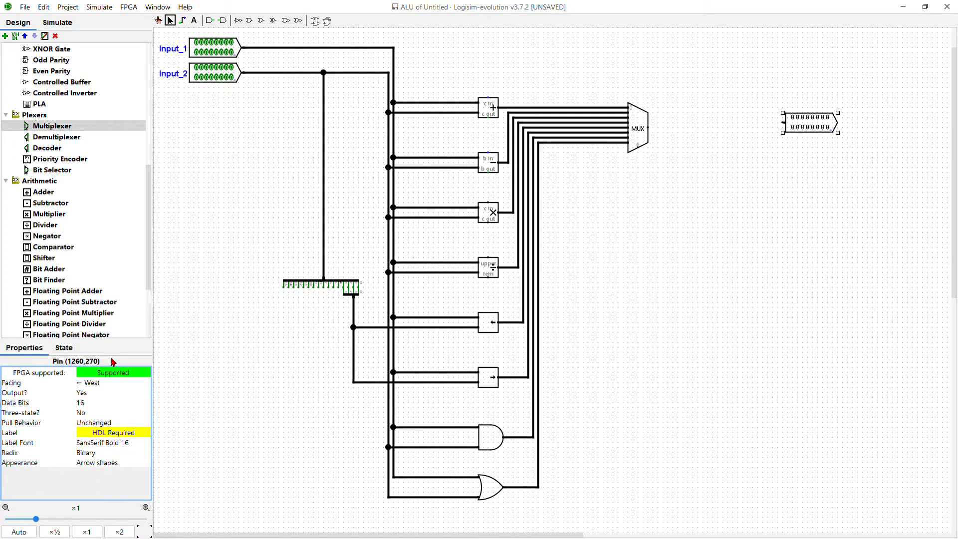
- Align the output pin with the multiplexer's output and wire the two together
{"action": "left_click", "coordinate": [825, 124]}
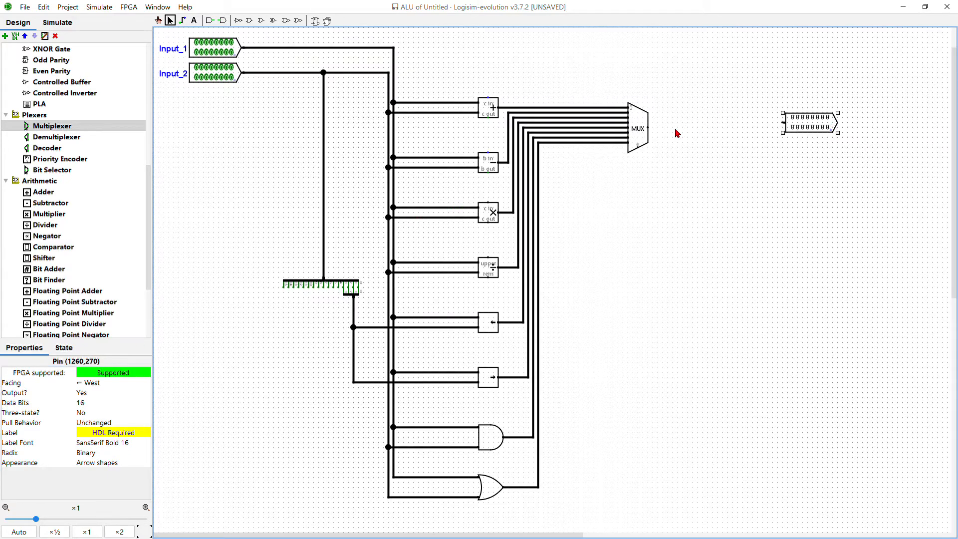
{"action": "left_click_drag", "start_coordinate": [820, 123], "coordinate": [810, 128]}
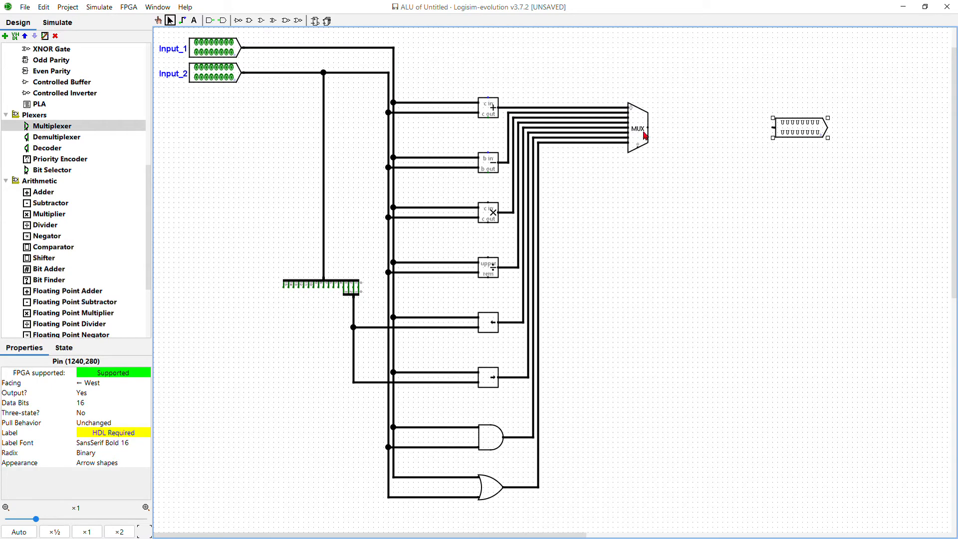
{"action": "left_click_drag", "start_coordinate": [650, 131], "coordinate": [773, 127]}
- Place an input pin labelled op_code below Input_2 and set it to 3 data bits
{"action": "left_click", "coordinate": [210, 21]}
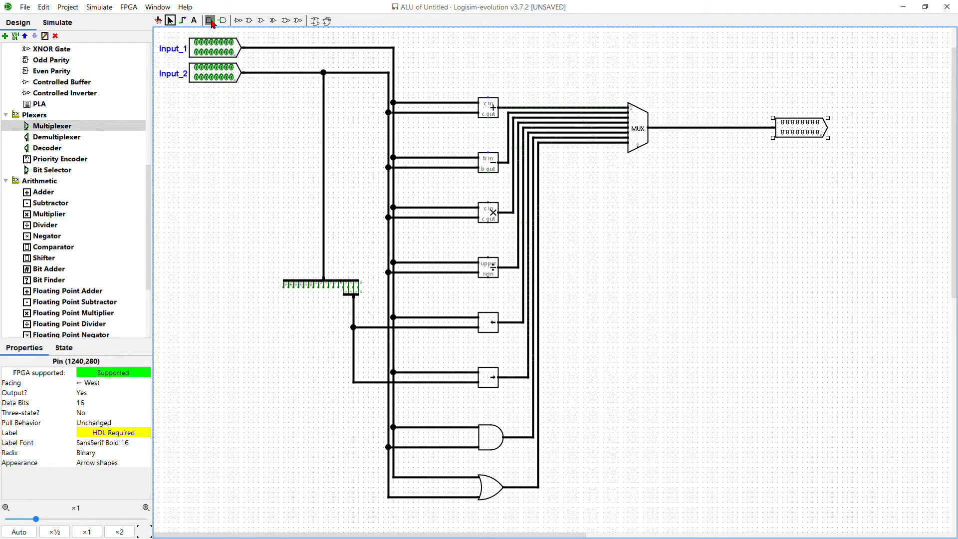
{"action": "left_click", "coordinate": [212, 115]}
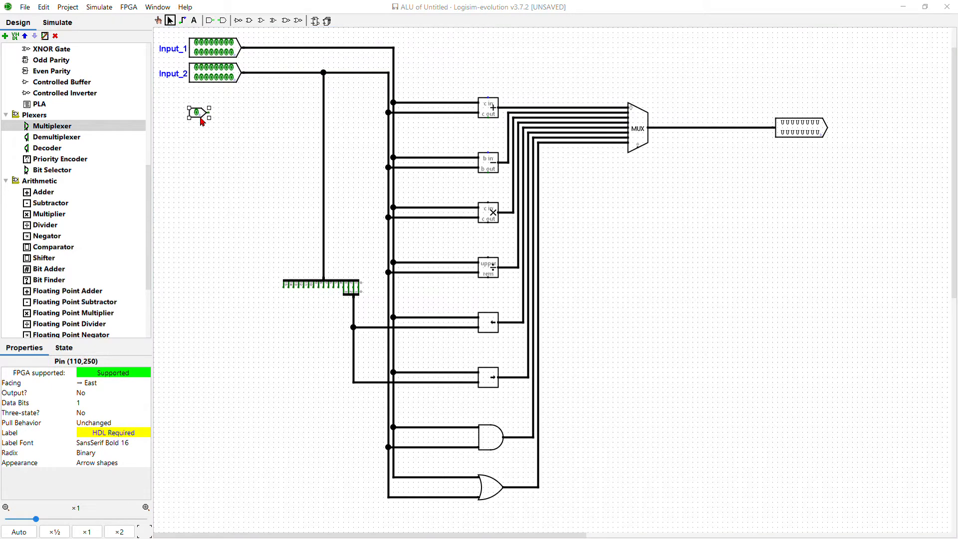
{"action": "key", "text": "Return"}
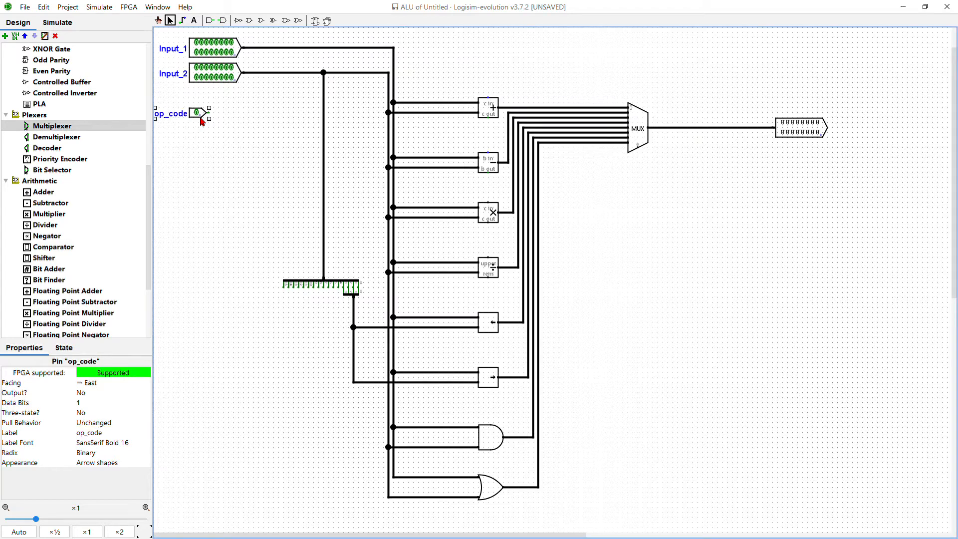
{"action": "left_click_drag", "start_coordinate": [200, 113], "coordinate": [210, 114]}
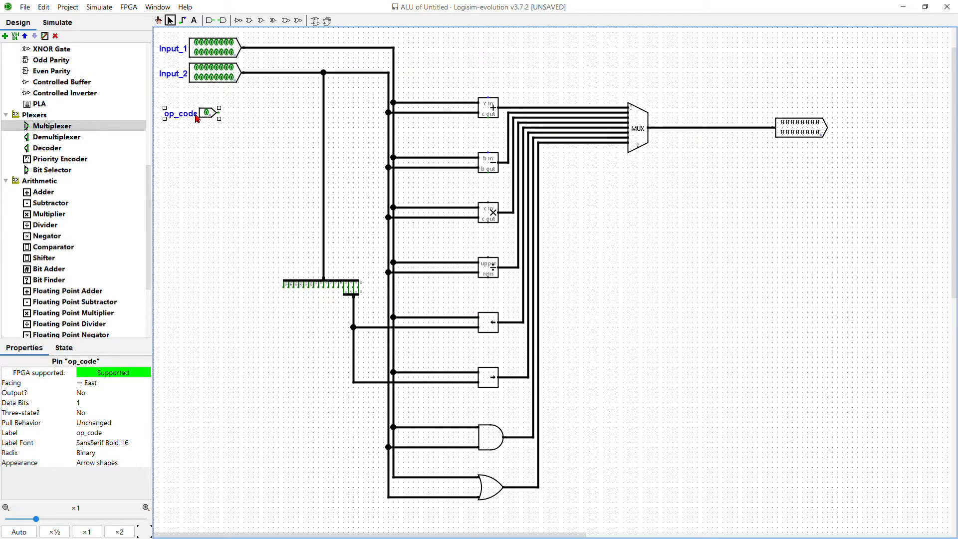
{"action": "left_click", "coordinate": [93, 404]}
{"action": "left_click", "coordinate": [114, 35]}
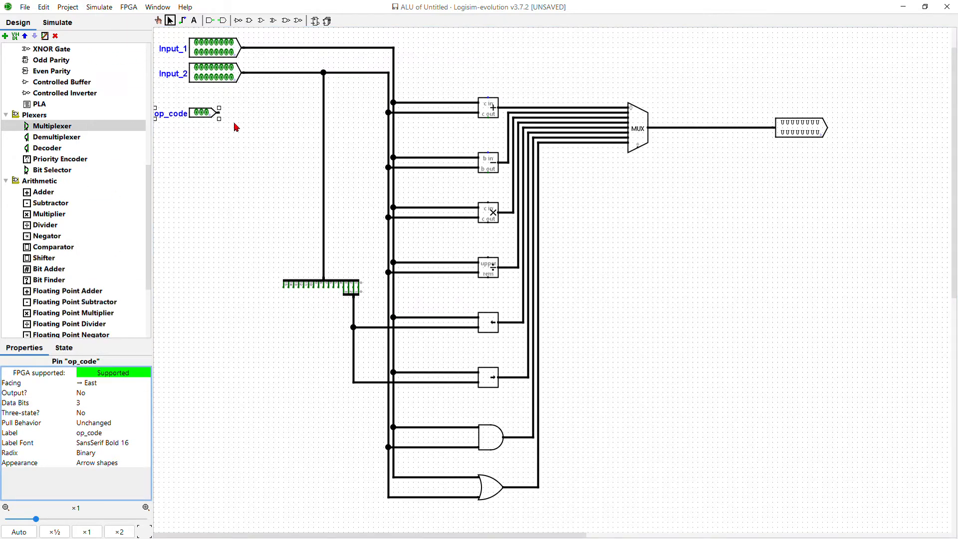
{"action": "left_click", "coordinate": [249, 141]}
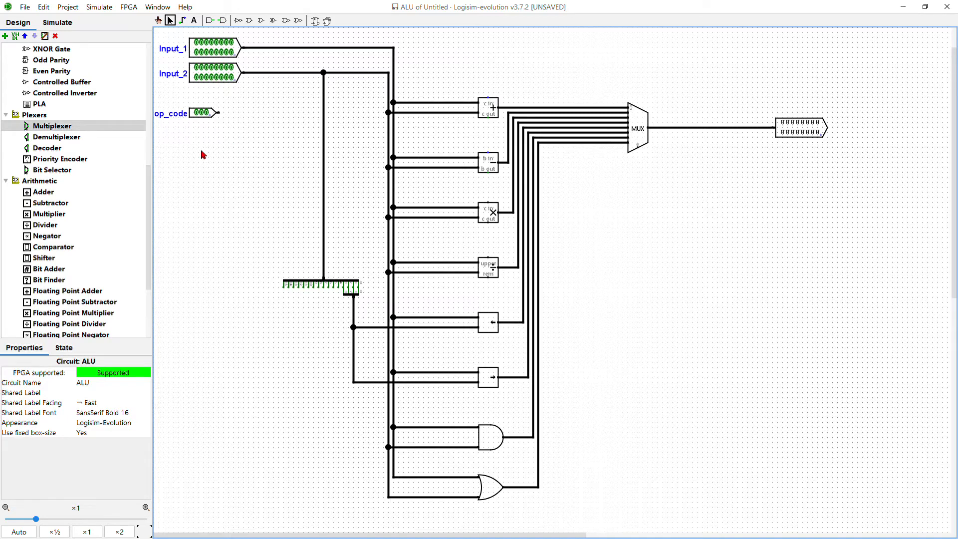
- Place a tunnel to the right of the op_code pin and wire the pin to it
{"action": "scroll", "coordinate": [79, 202], "scroll_direction": "up", "scroll_amount": 5}
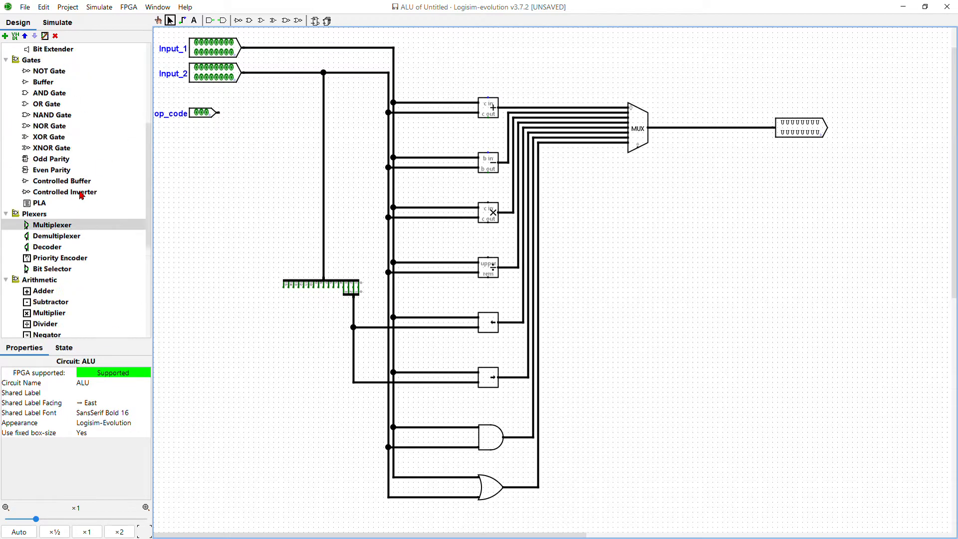
{"action": "scroll", "coordinate": [80, 193], "scroll_direction": "up", "scroll_amount": 4}
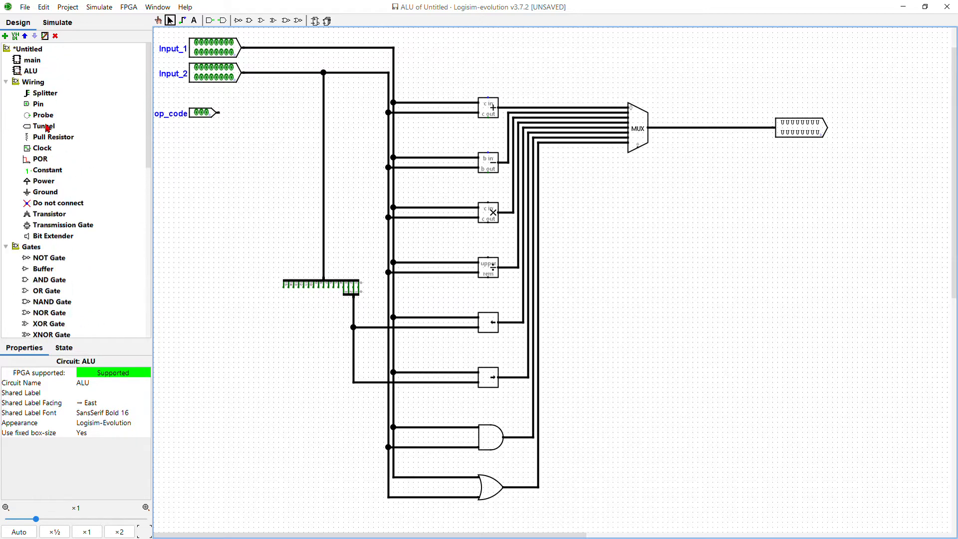
{"action": "left_click", "coordinate": [46, 126]}
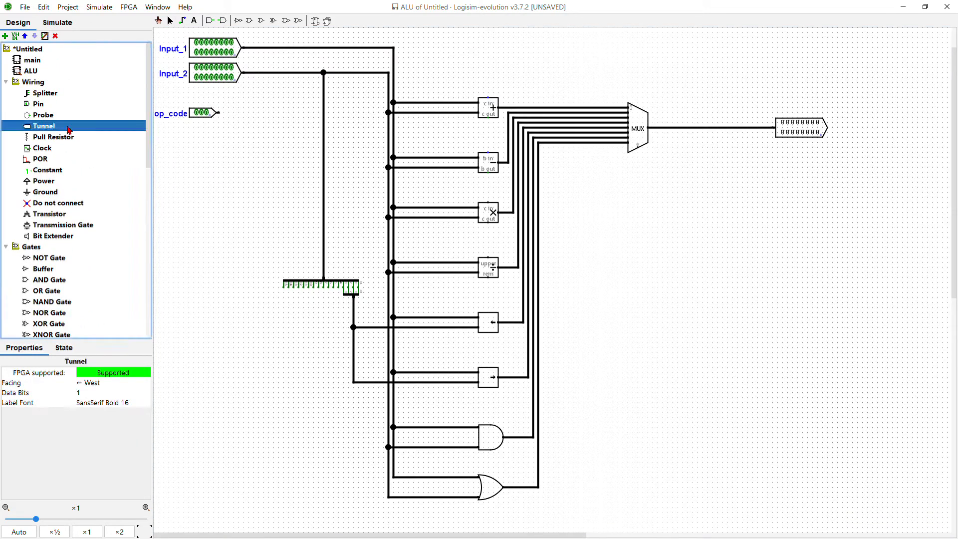
{"action": "left_click", "coordinate": [243, 116]}
{"action": "left_click_drag", "start_coordinate": [218, 113], "coordinate": [239, 114]}
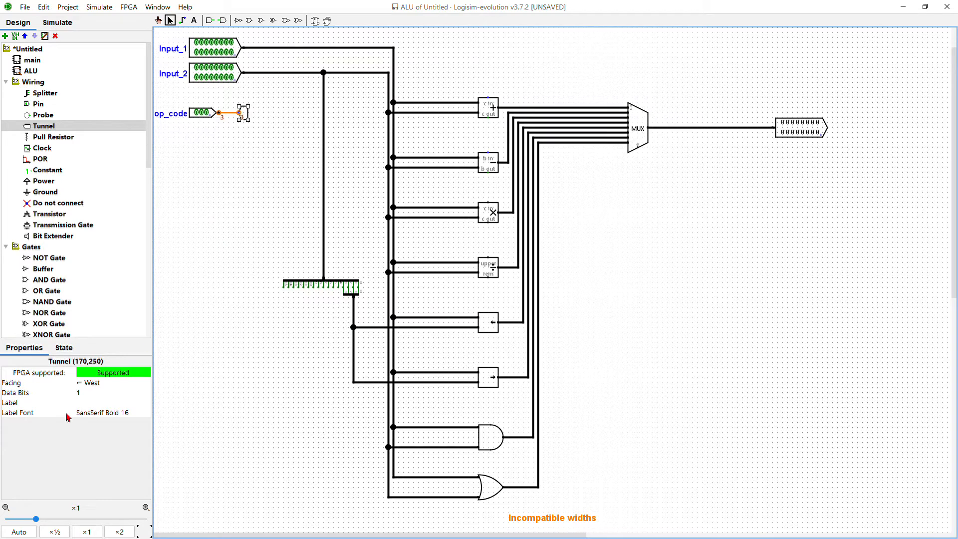
- Set the tunnel wired to the op_code pin to 3 data bits and label it opc
{"action": "left_click", "coordinate": [85, 394]}
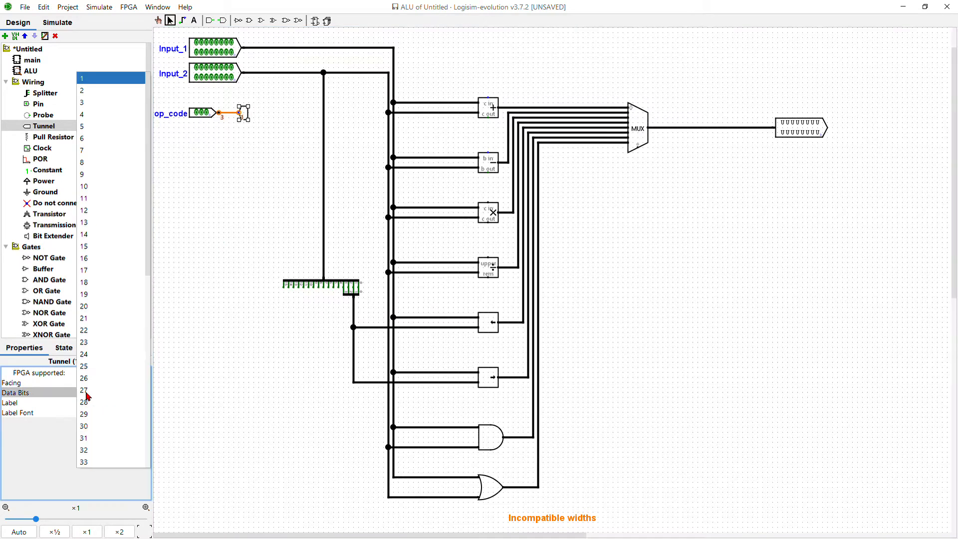
{"action": "left_click", "coordinate": [103, 103]}
{"action": "double_click", "coordinate": [247, 114]}
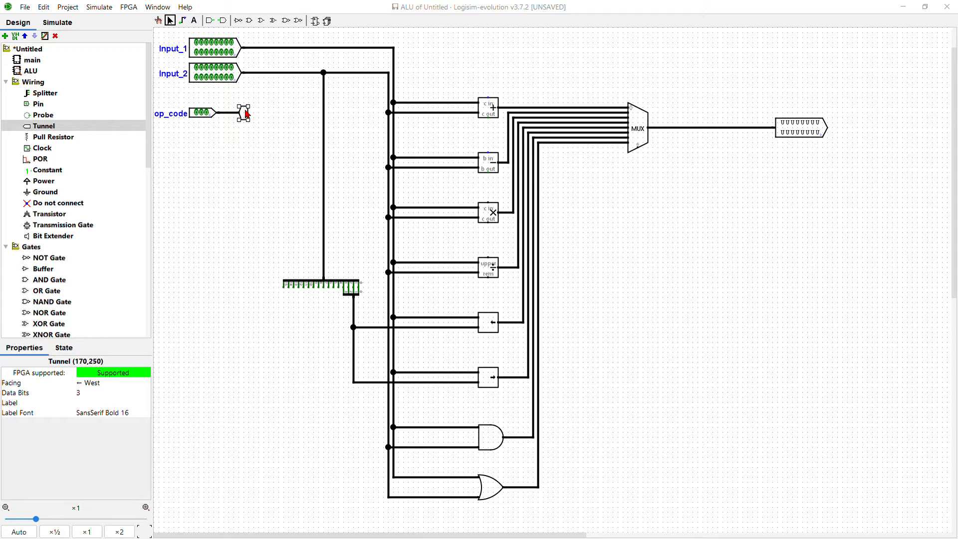
{"action": "type", "text": "opc"}
{"action": "key", "text": "Return"}
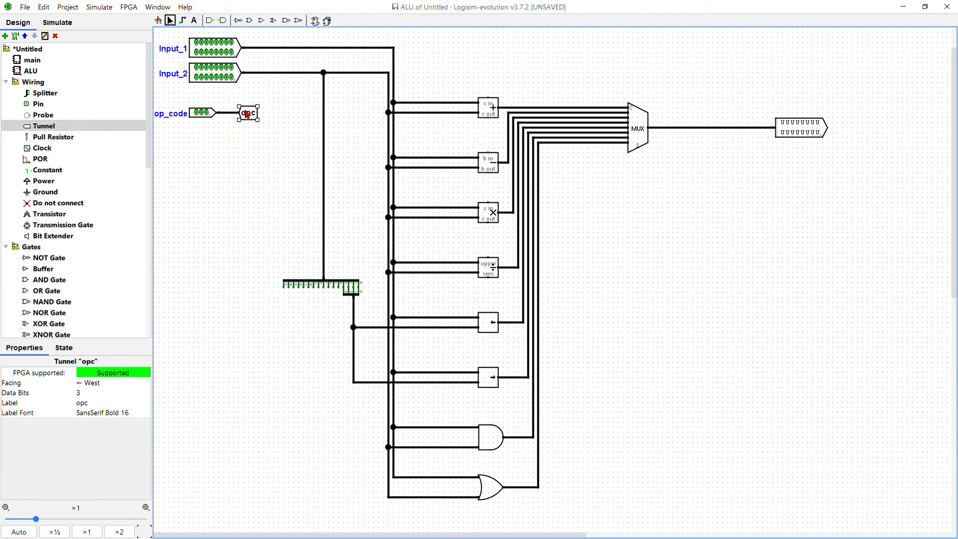
- Place a north-facing tunnel below the multiplexer and connect it to the multiplexer's select input
{"action": "left_click", "coordinate": [51, 126]}
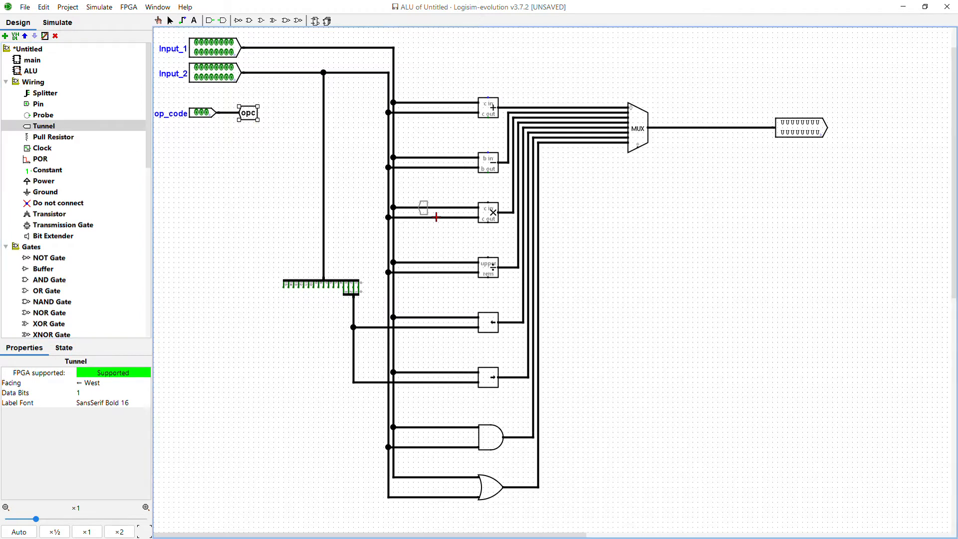
{"action": "left_click", "coordinate": [649, 181]}
{"action": "left_click", "coordinate": [88, 382]}
{"action": "left_click", "coordinate": [100, 394]}
{"action": "left_click_drag", "start_coordinate": [643, 177], "coordinate": [643, 155]}
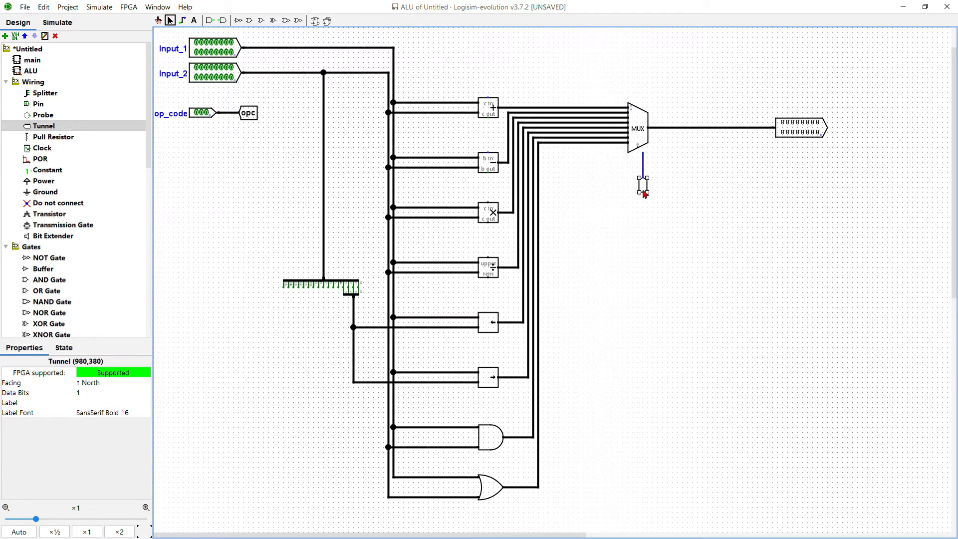
{"action": "left_click_drag", "start_coordinate": [646, 190], "coordinate": [640, 158]}
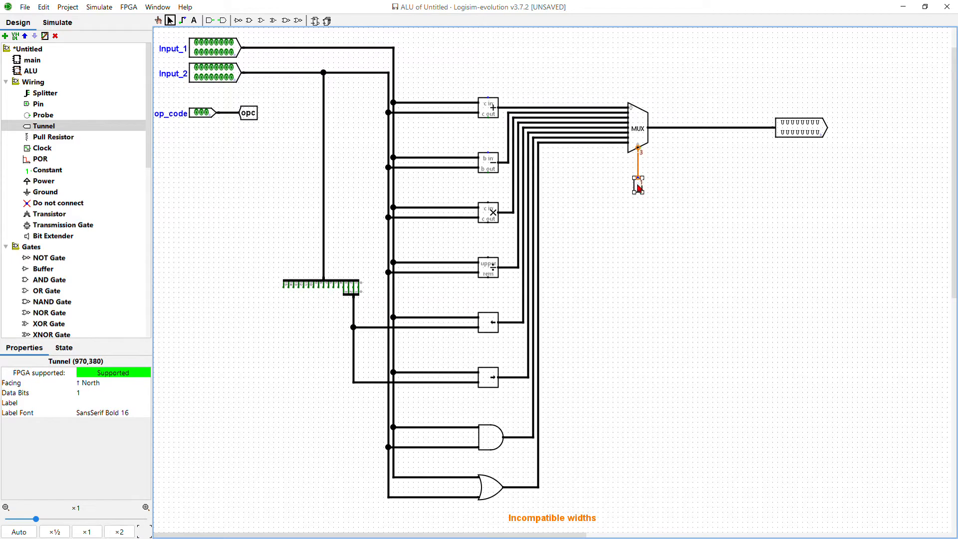
- Set the tunnel below the multiplexer to 3 data bits and label it opc
{"action": "left_click", "coordinate": [79, 392]}
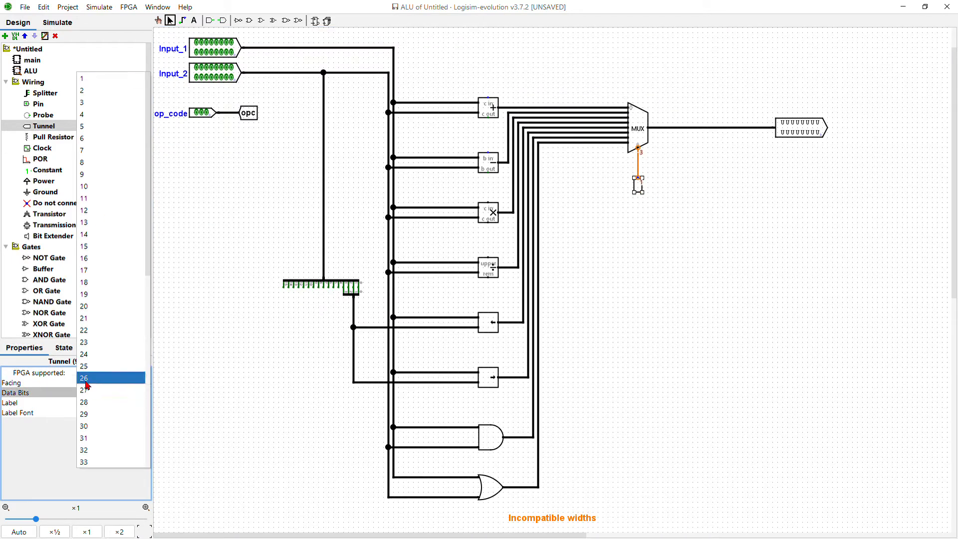
{"action": "left_click", "coordinate": [86, 102]}
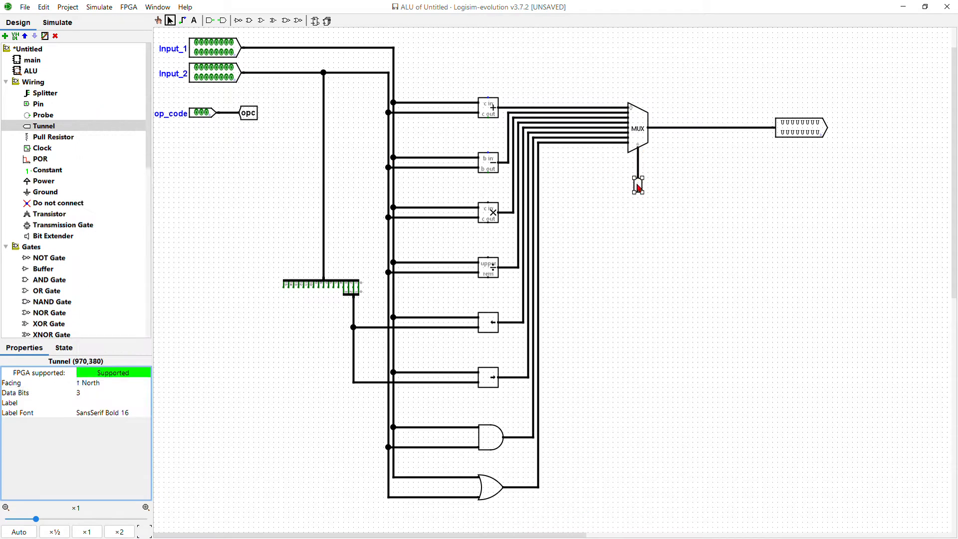
{"action": "left_click", "coordinate": [644, 186]}
{"action": "type", "text": "opc"}
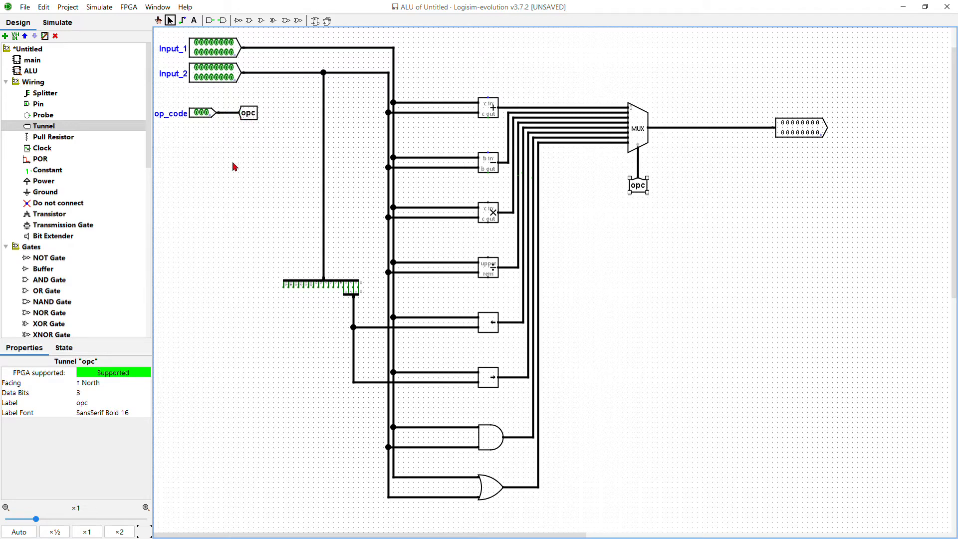
{"action": "left_click_drag", "start_coordinate": [235, 117], "coordinate": [639, 174]}
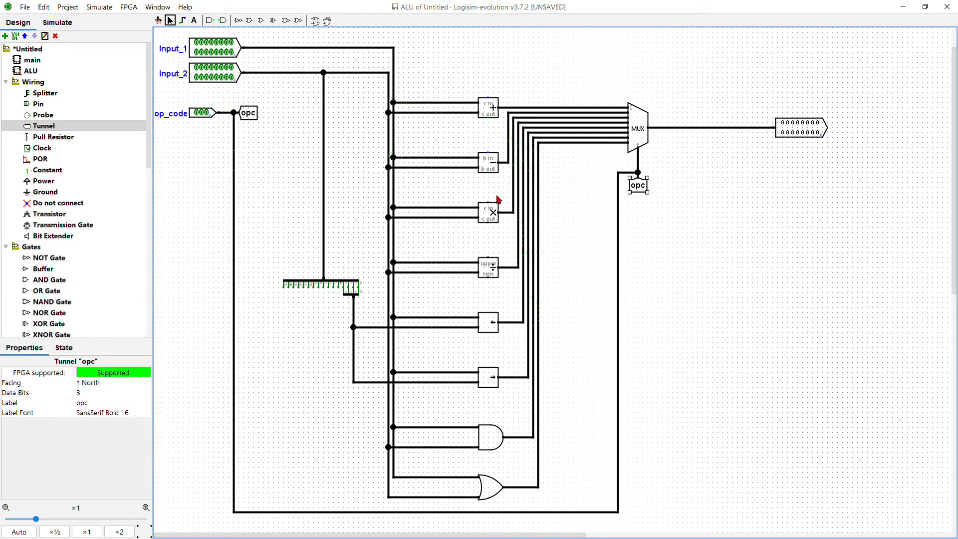
{"action": "key", "text": "ctrl+z"}
{"action": "key", "text": "ctrl+z"}
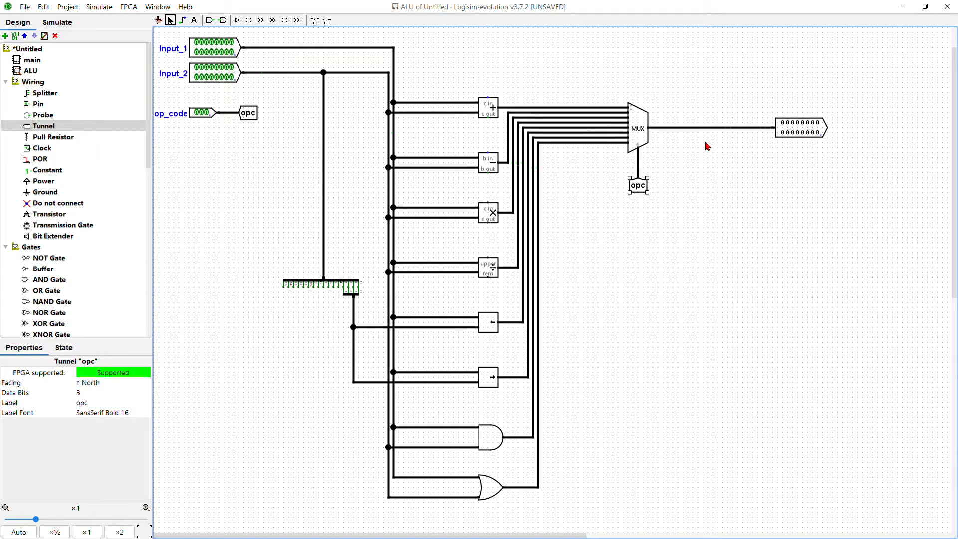
- Replace the wire between the multiplexer and the output pin with a controlled buffer of 16 data bits wired in line
{"action": "left_click", "coordinate": [696, 129]}
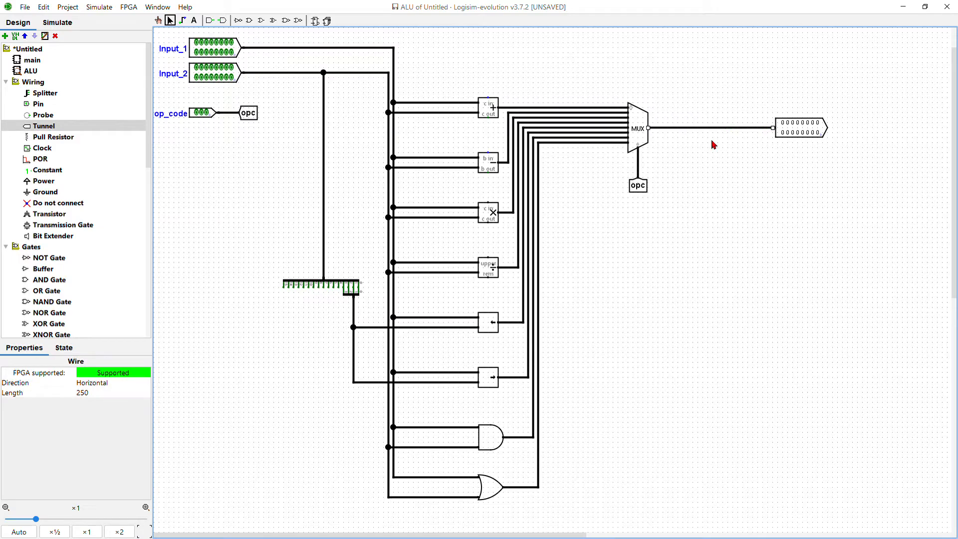
{"action": "key", "text": "Delete"}
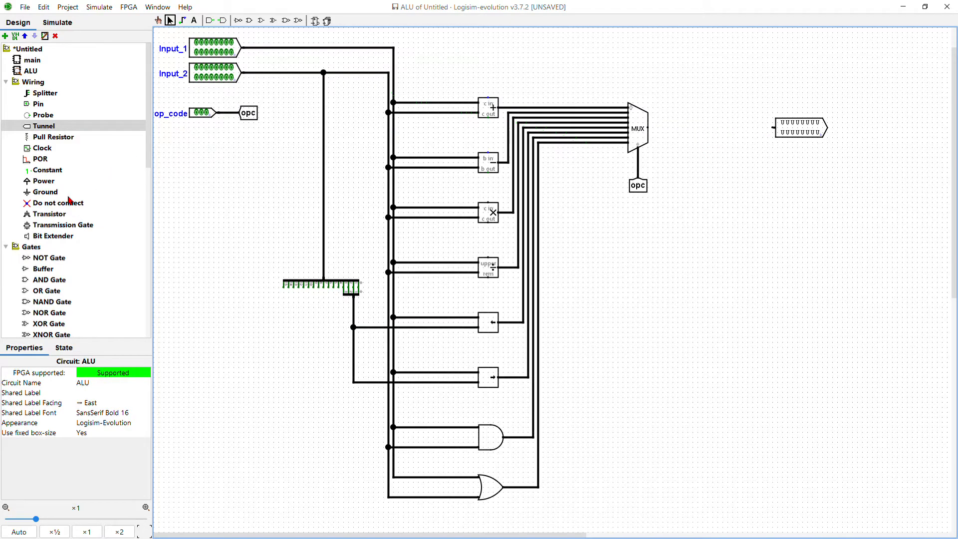
{"action": "scroll", "coordinate": [71, 200], "scroll_direction": "down", "scroll_amount": 4}
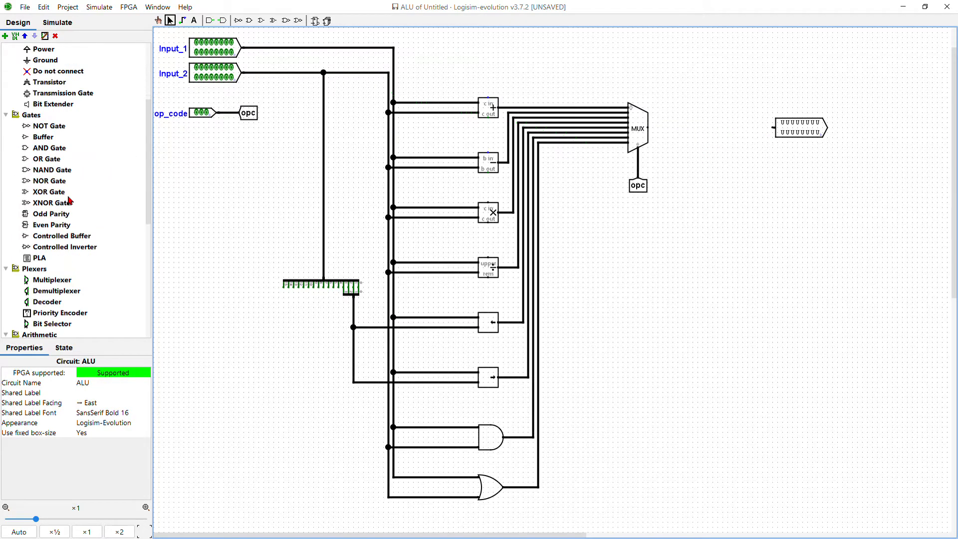
{"action": "left_click", "coordinate": [62, 236]}
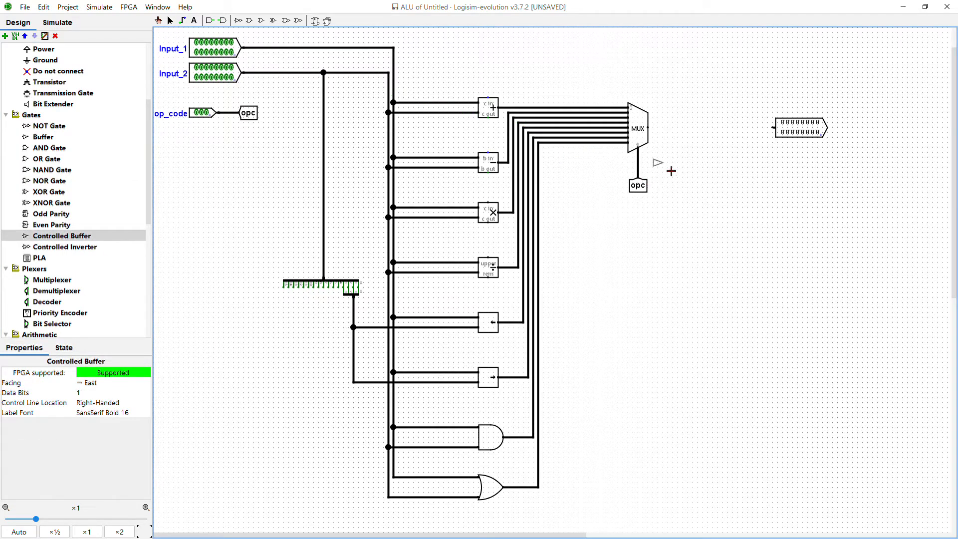
{"action": "left_click", "coordinate": [706, 131]}
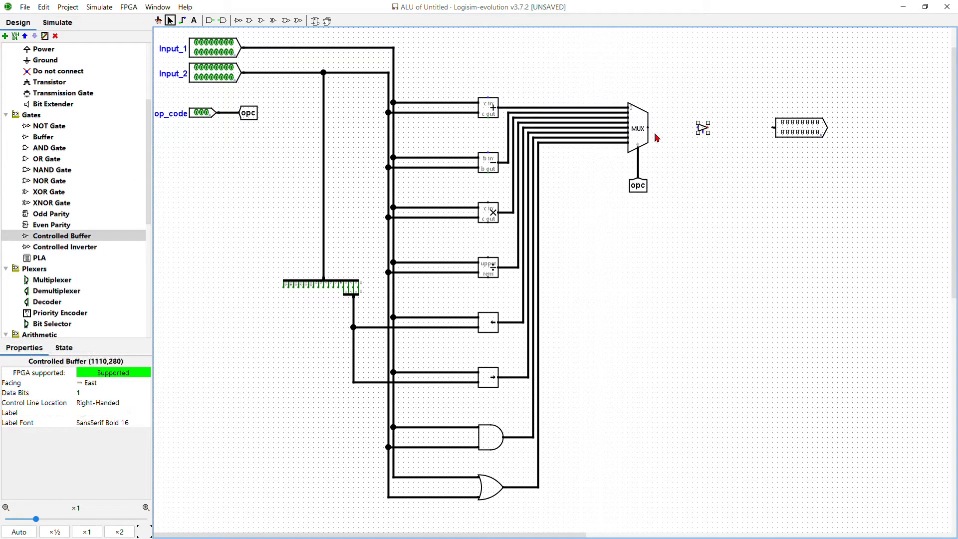
{"action": "left_click_drag", "start_coordinate": [648, 130], "coordinate": [774, 129]}
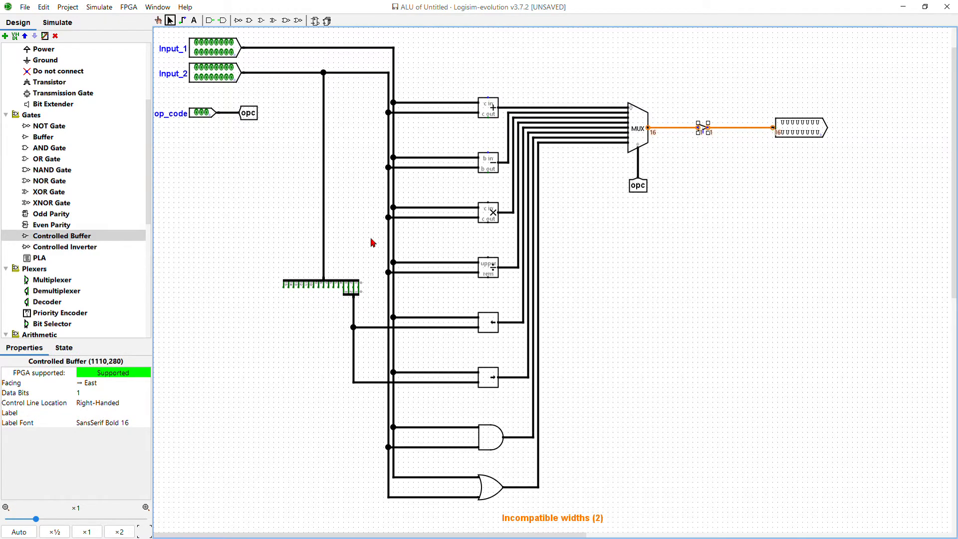
{"action": "left_click", "coordinate": [88, 393]}
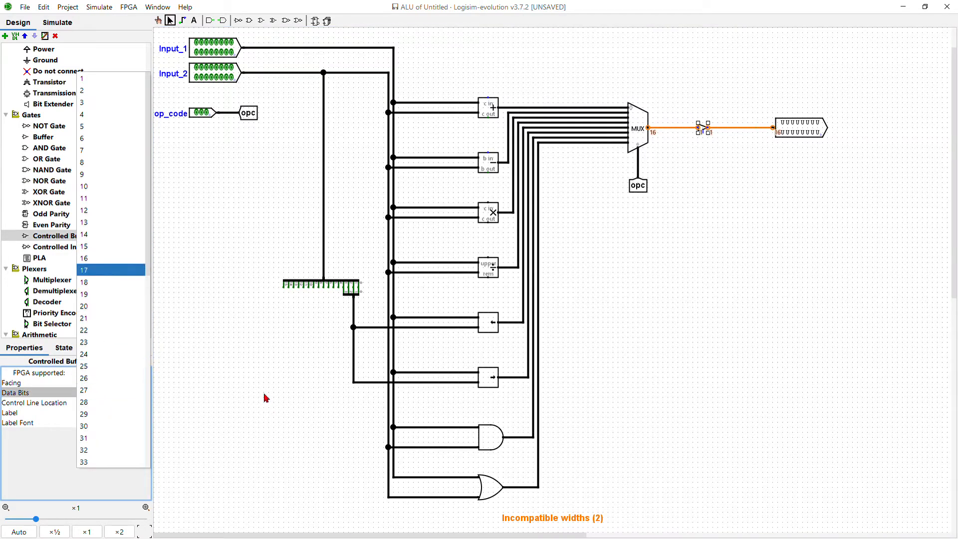
{"action": "left_click", "coordinate": [126, 258]}
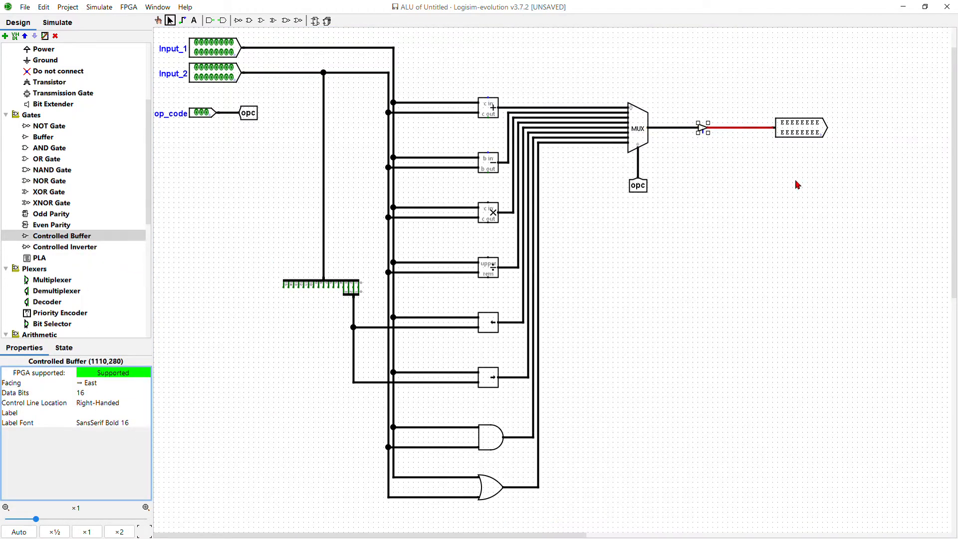
- Draw a short wire downward from the controlled buffer's control input
{"action": "left_click_drag", "start_coordinate": [703, 134], "coordinate": [703, 147]}
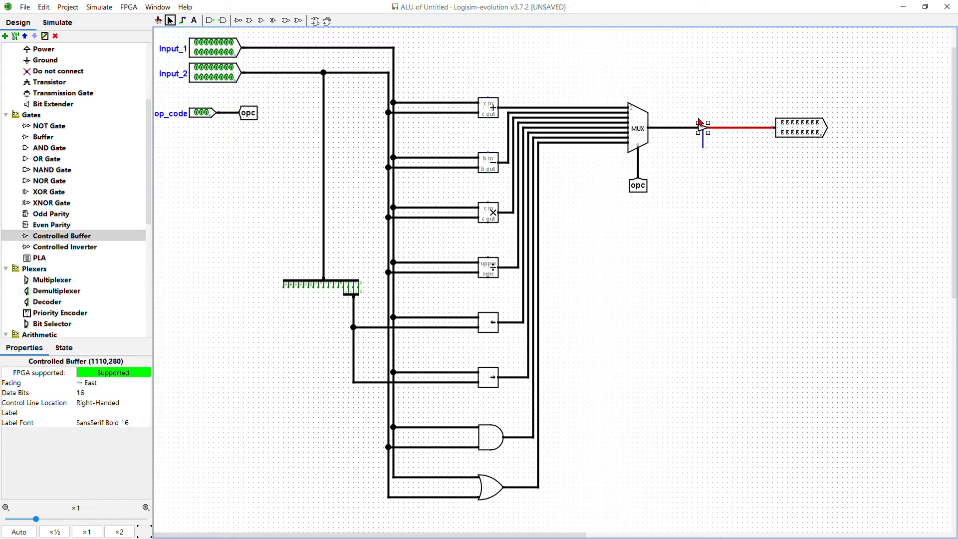
{"action": "left_click", "coordinate": [705, 151]}
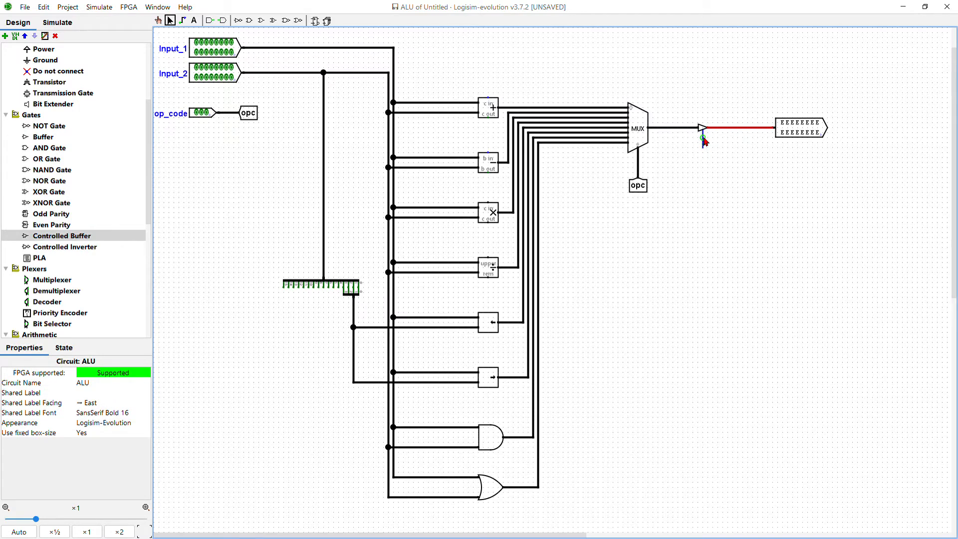
{"action": "left_click_drag", "start_coordinate": [702, 141], "coordinate": [701, 146]}
- Place a one-bit input pin below op_code and label it OE
{"action": "left_click", "coordinate": [208, 23]}
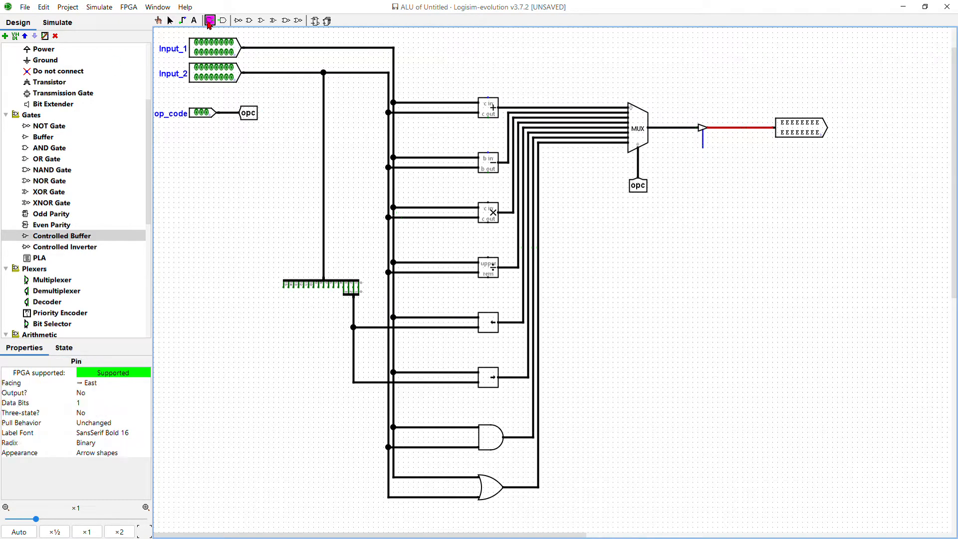
{"action": "left_click", "coordinate": [208, 159]}
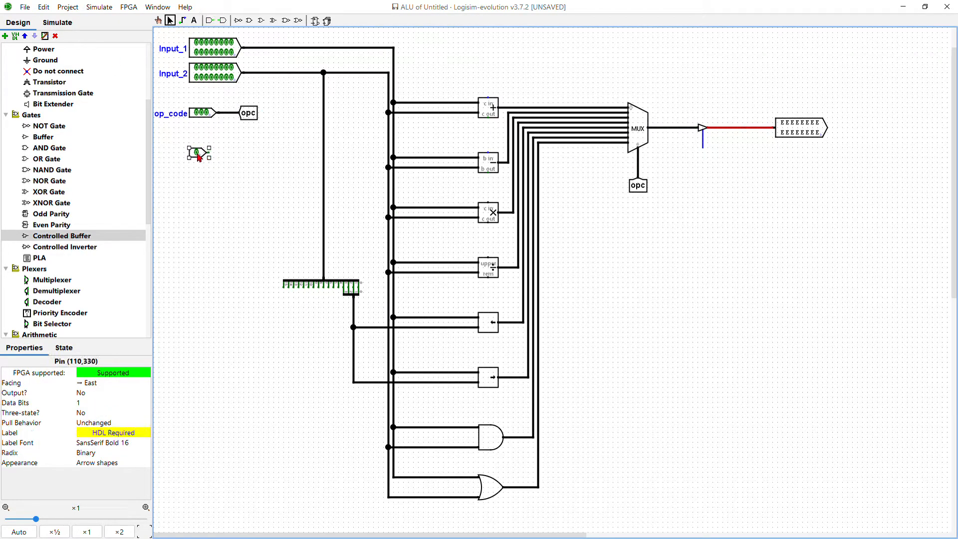
{"action": "double_click", "coordinate": [201, 153]}
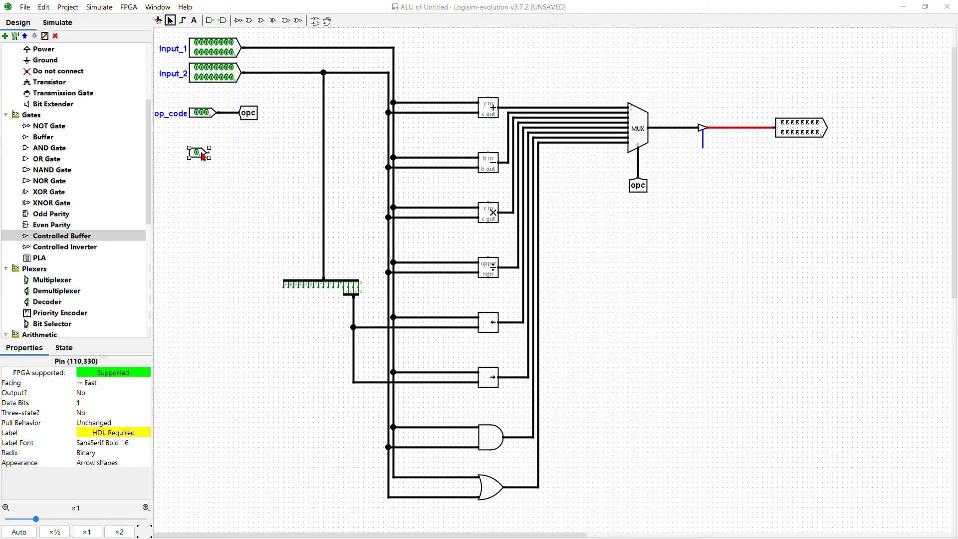
{"action": "key", "text": "Return"}
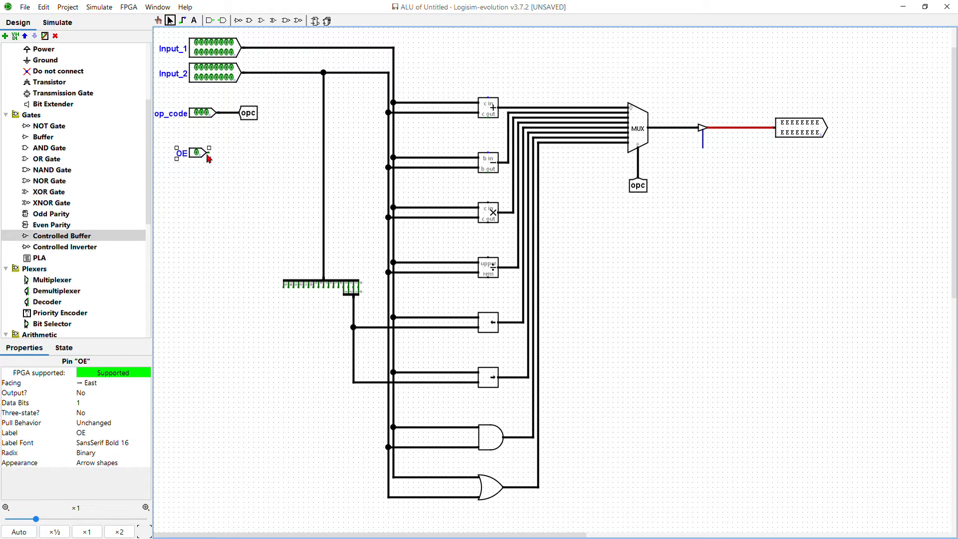
- Place a tunnel to the right of the OE pin, wire the two together and label the tunnel OE
{"action": "scroll", "coordinate": [58, 166], "scroll_direction": "up", "scroll_amount": 4}
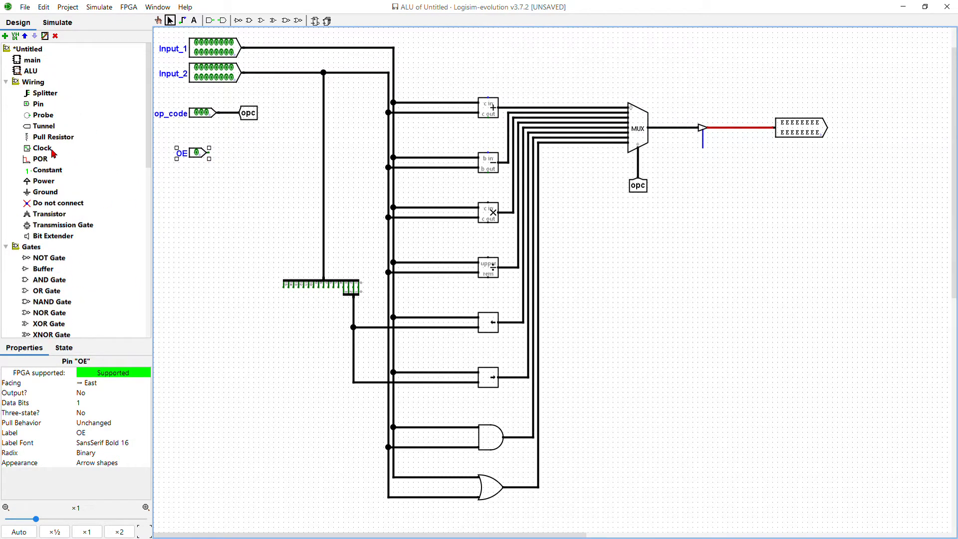
{"action": "left_click", "coordinate": [48, 126]}
{"action": "left_click", "coordinate": [249, 159]}
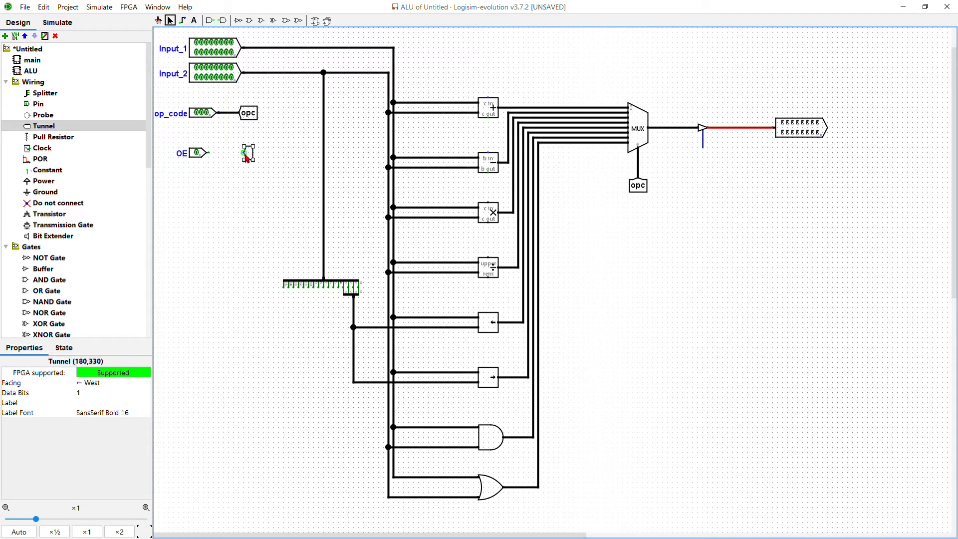
{"action": "left_click_drag", "start_coordinate": [209, 153], "coordinate": [244, 153]}
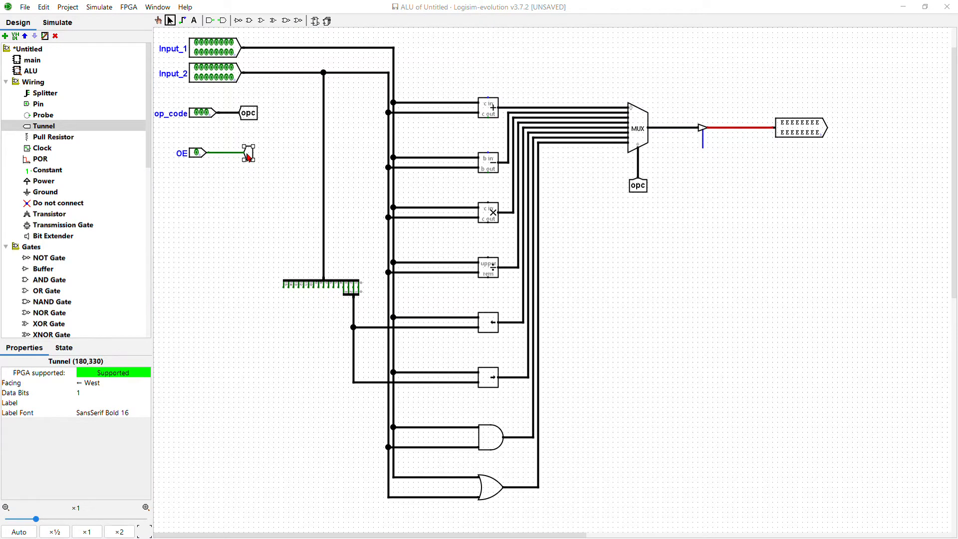
{"action": "type", "text": "OE"}
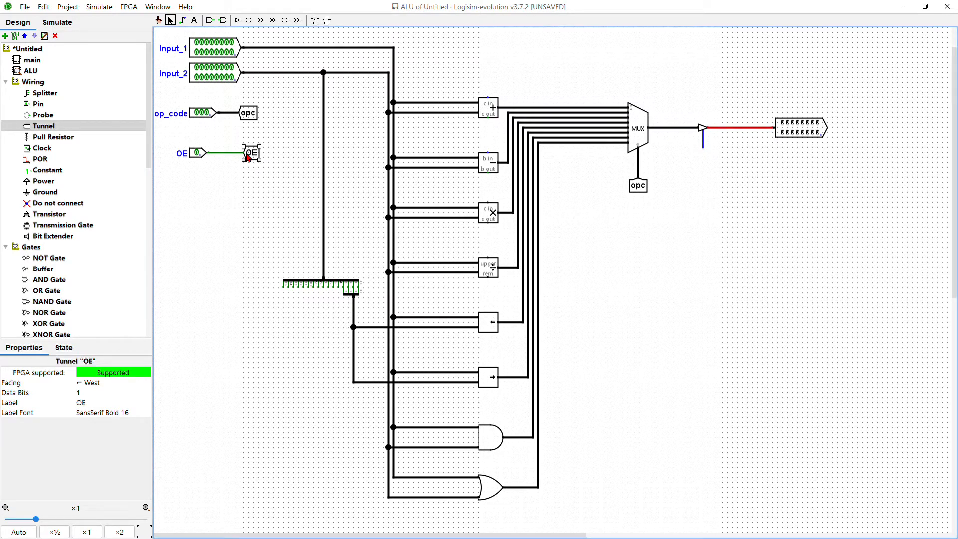
{"action": "left_click", "coordinate": [203, 159]}
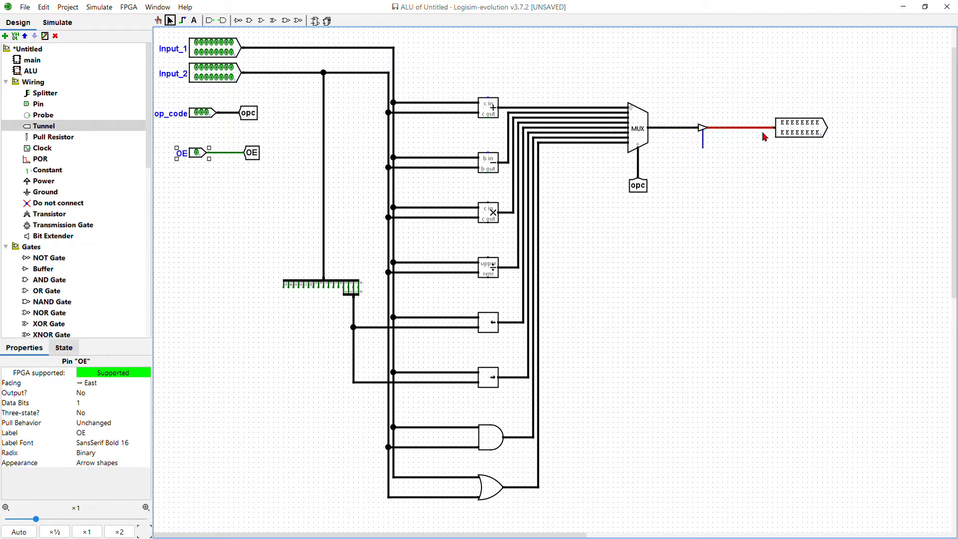
- Attach a north-facing tunnel labelled OE to the controlled buffer's control wire
{"action": "left_click", "coordinate": [76, 126]}
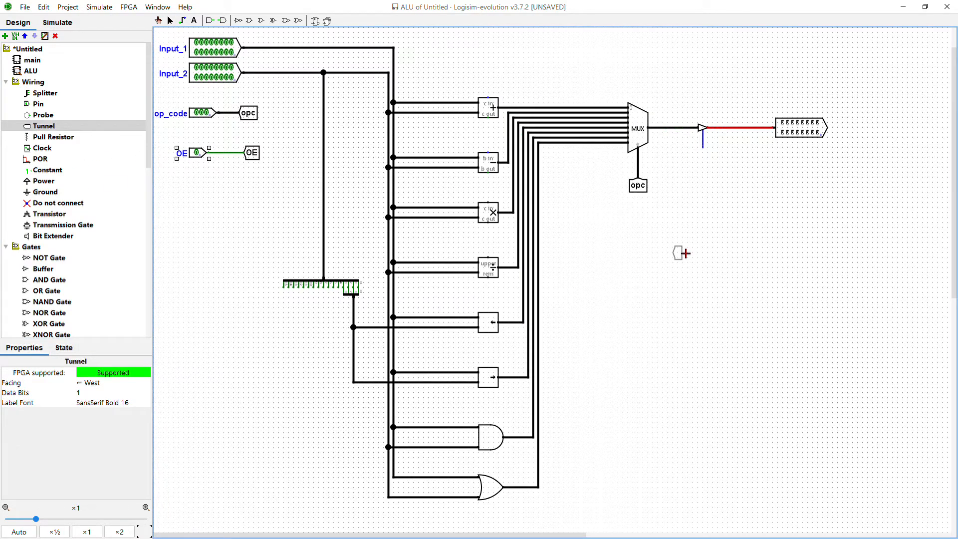
{"action": "left_click", "coordinate": [713, 174]}
{"action": "left_click", "coordinate": [88, 385]}
{"action": "left_click", "coordinate": [88, 394]}
{"action": "left_click_drag", "start_coordinate": [708, 176], "coordinate": [707, 162]}
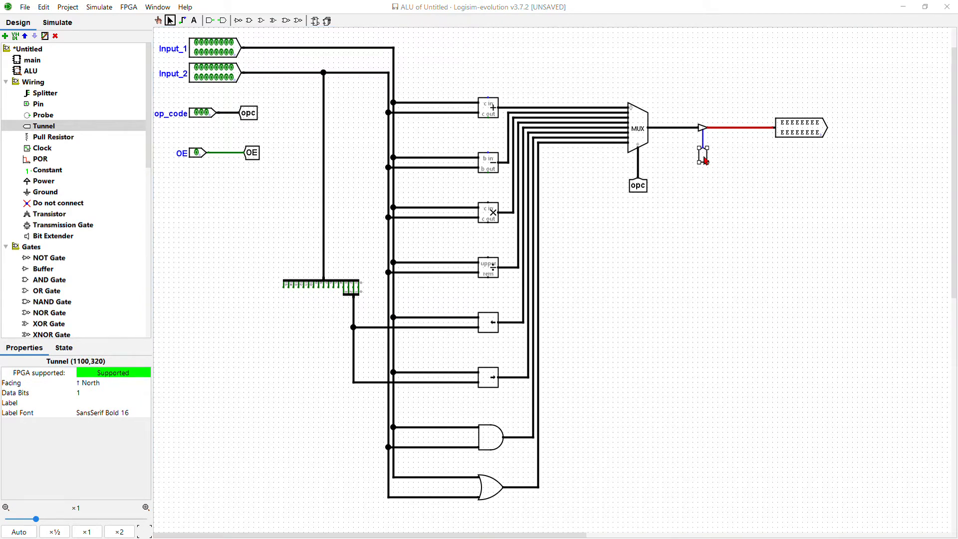
{"action": "type", "text": "OE"}
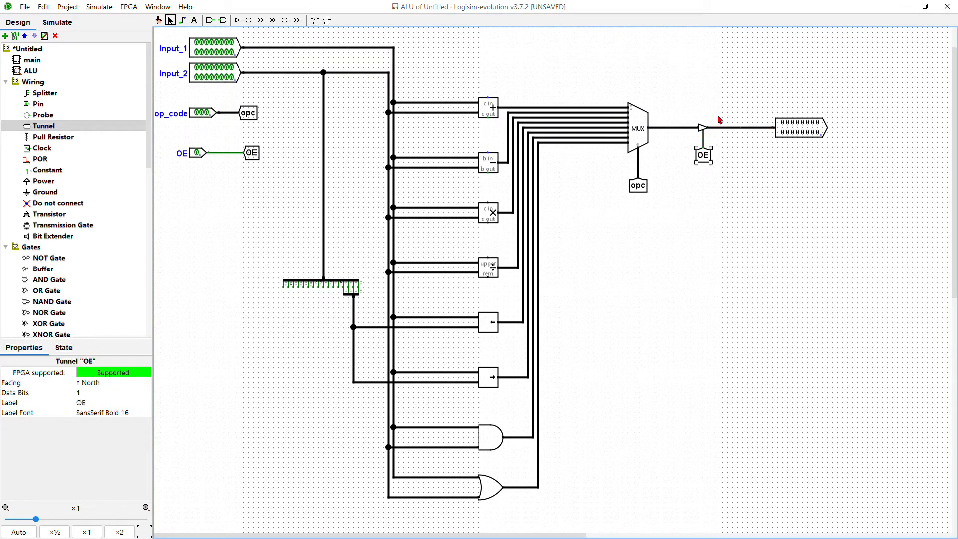
{"action": "left_click", "coordinate": [715, 199]}
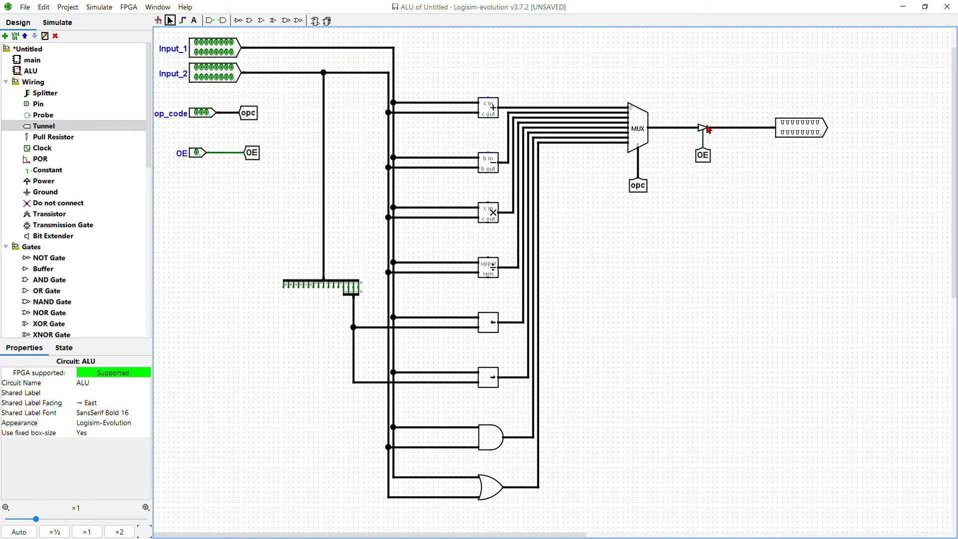
- Place a one-bit output pin below the 16-bit output pin and label the upper pin D_out and the lower one Stored_Result
{"action": "left_click", "coordinate": [222, 21]}
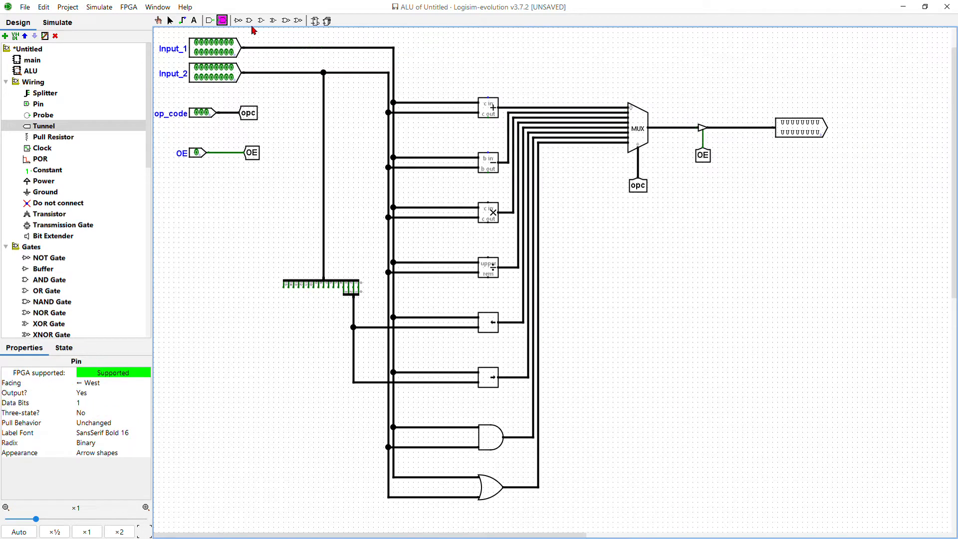
{"action": "left_click", "coordinate": [779, 183]}
{"action": "left_click", "coordinate": [825, 133]}
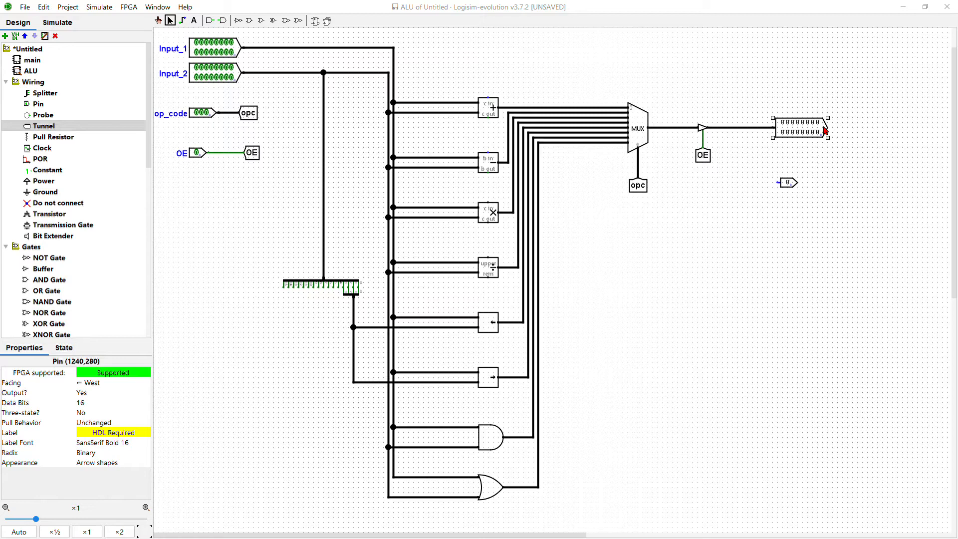
{"action": "key", "text": "Return"}
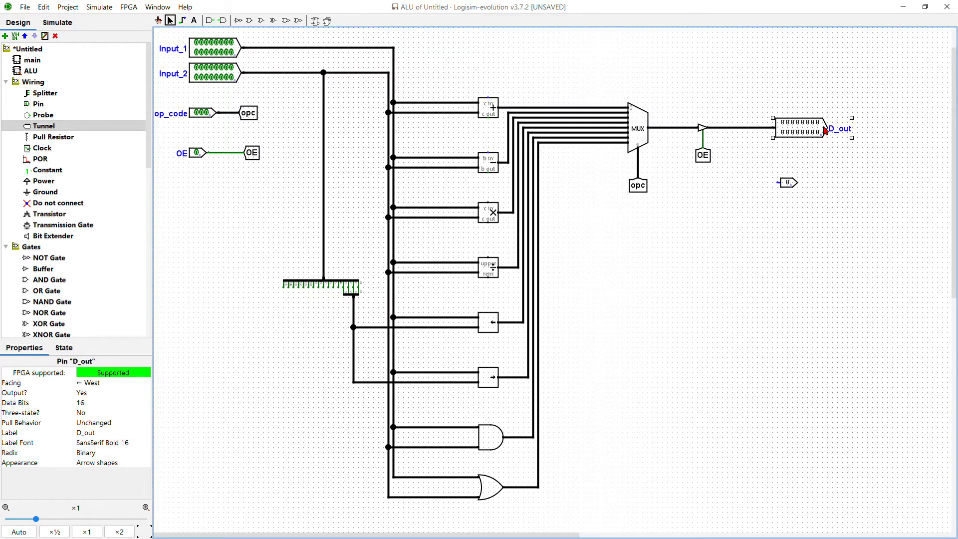
{"action": "left_click", "coordinate": [795, 185]}
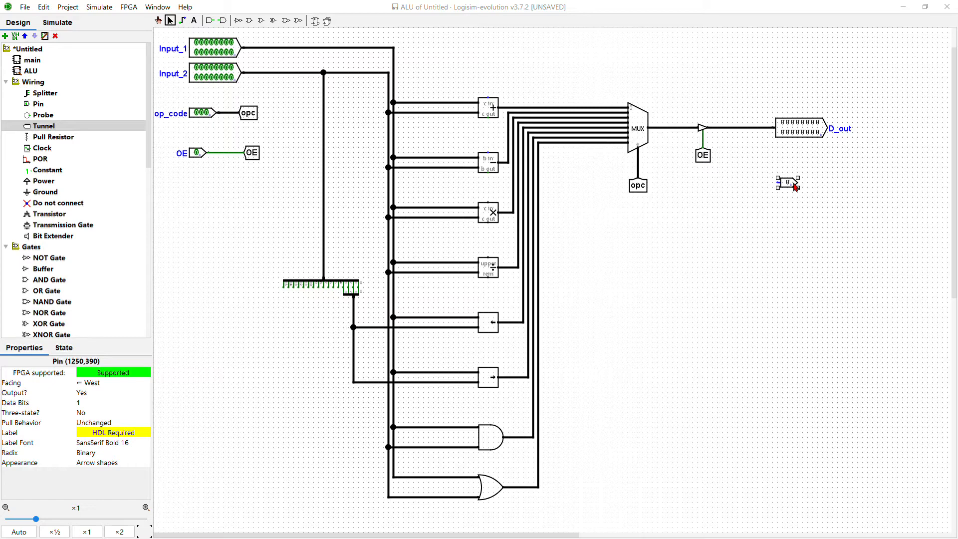
{"action": "type", "text": "Stored_Result"}
{"action": "key", "text": "Return"}
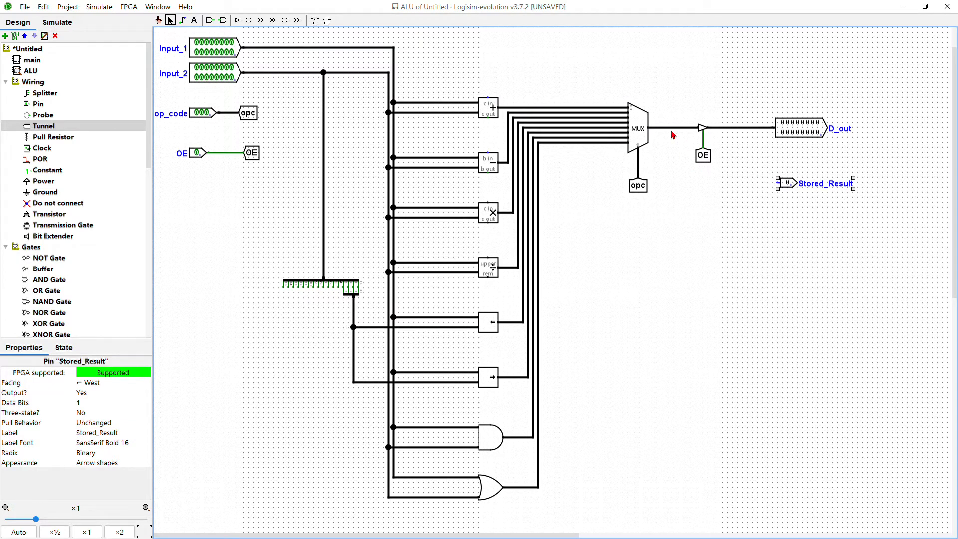
- Wire the multiplexer output to the Stored_Result pin and set that pin to 16 data bits with Binary radix
{"action": "left_click_drag", "start_coordinate": [669, 130], "coordinate": [778, 182]}
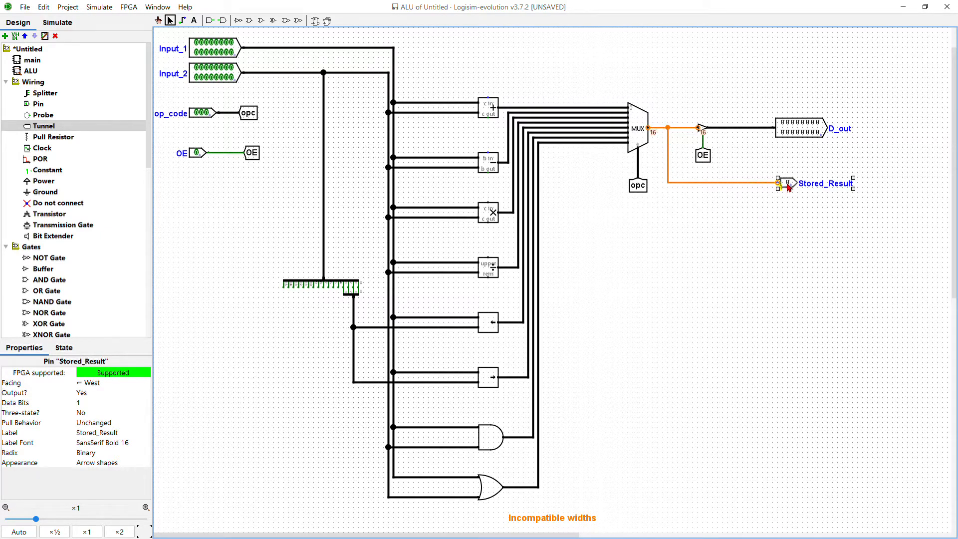
{"action": "left_click", "coordinate": [787, 201]}
{"action": "left_click", "coordinate": [790, 184]}
{"action": "left_click", "coordinate": [84, 403]}
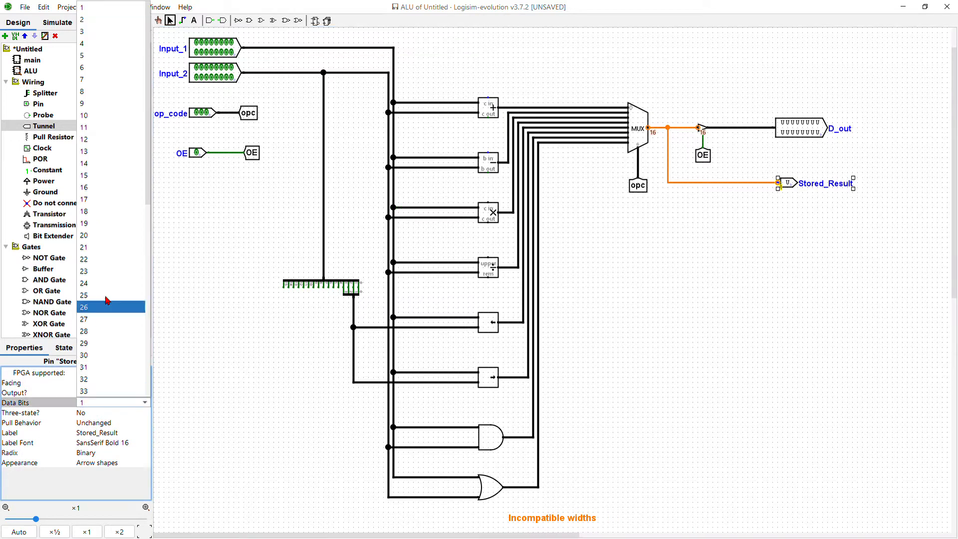
{"action": "left_click", "coordinate": [111, 187]}
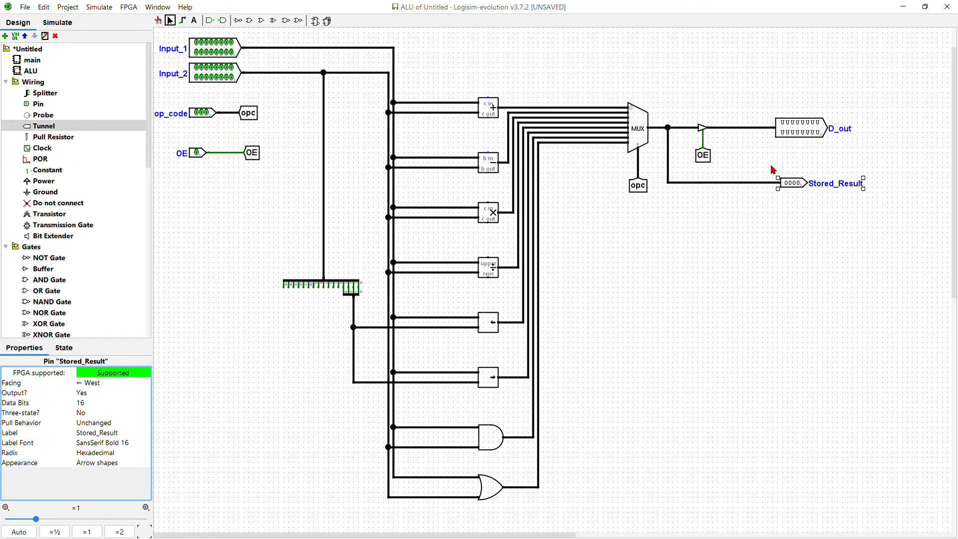
{"action": "left_click", "coordinate": [94, 452]}
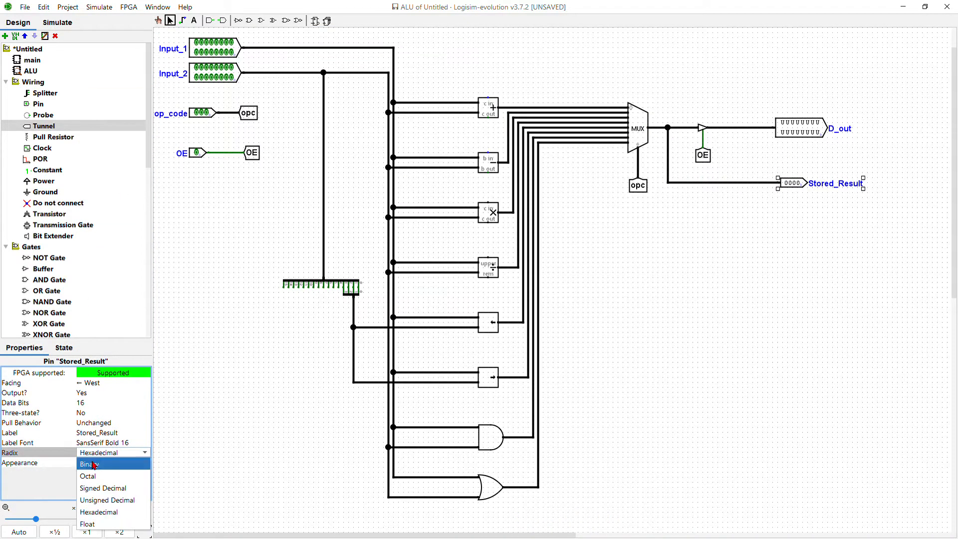
{"action": "left_click", "coordinate": [100, 460]}
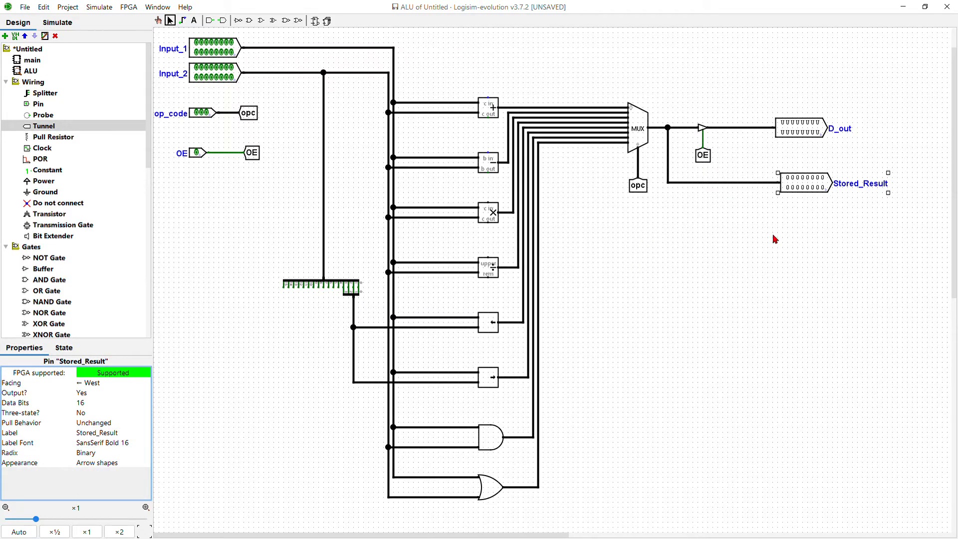
- Shift the whole ALU circuit to the right so the input labels have room on the canvas
{"action": "scroll", "coordinate": [775, 240], "scroll_direction": "down", "scroll_amount": 1}
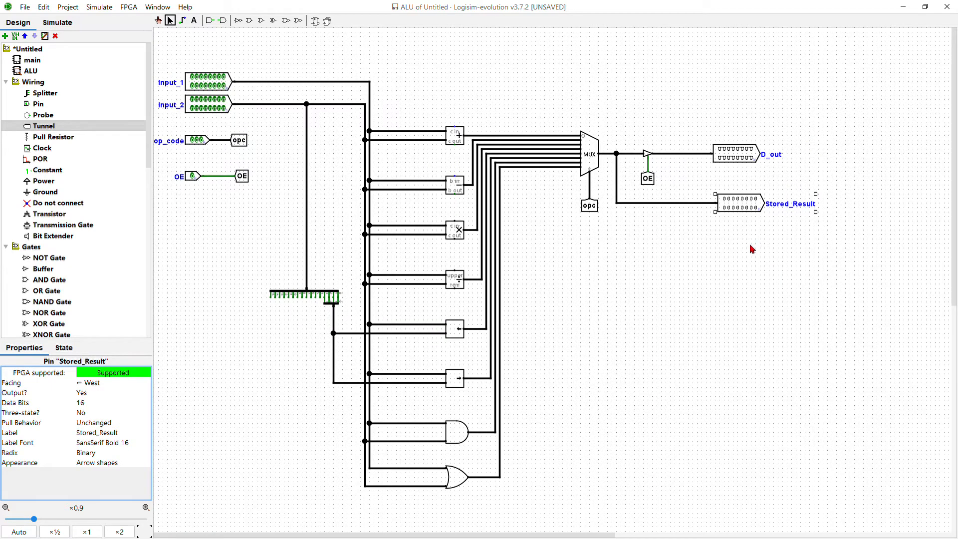
{"action": "left_click", "coordinate": [753, 251]}
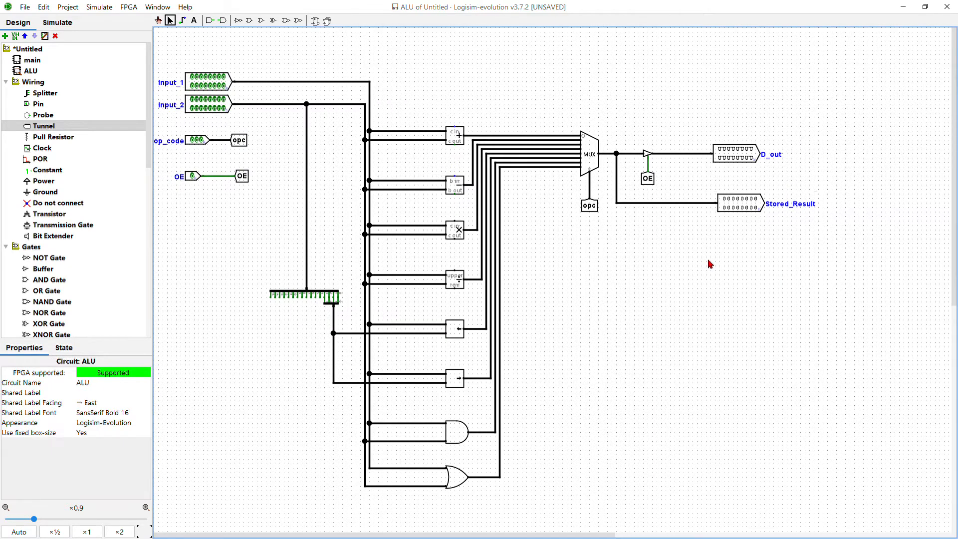
{"action": "key", "text": "ctrl+a"}
{"action": "left_click_drag", "start_coordinate": [745, 207], "coordinate": [799, 208]}
{"action": "left_click", "coordinate": [764, 267]}
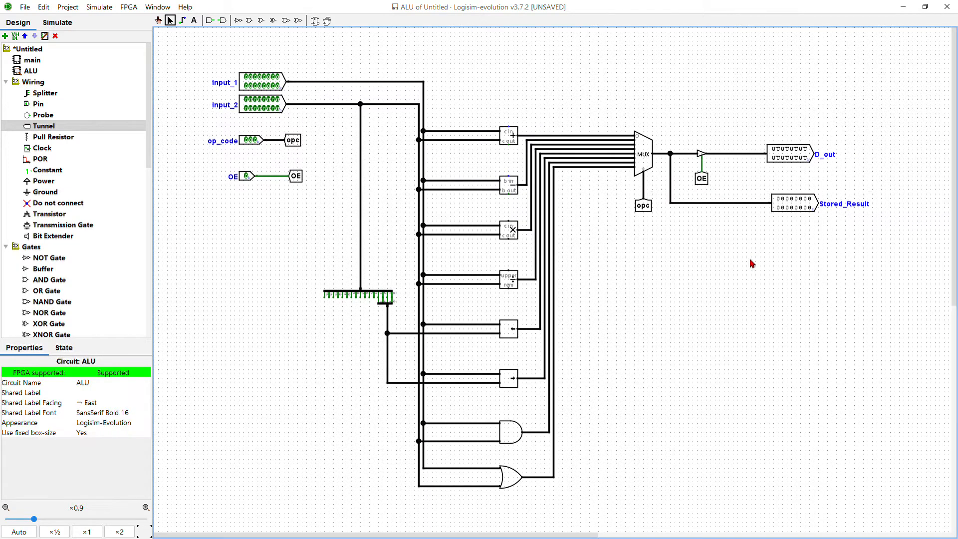
{"action": "scroll", "coordinate": [751, 264], "scroll_direction": "up", "scroll_amount": 1}
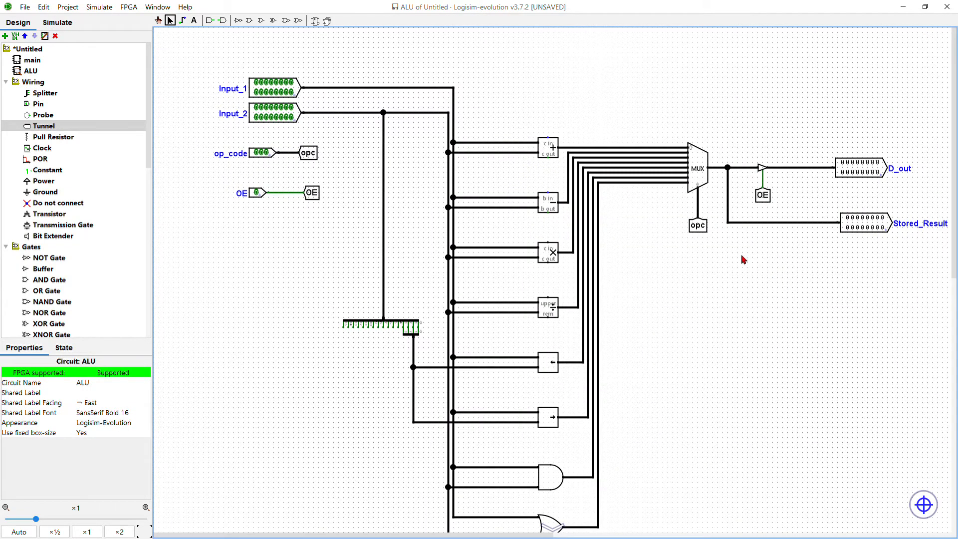
- Set Input_1 to binary 10 and Input_2 to binary 11 to exercise the addition
{"action": "left_click", "coordinate": [159, 20]}
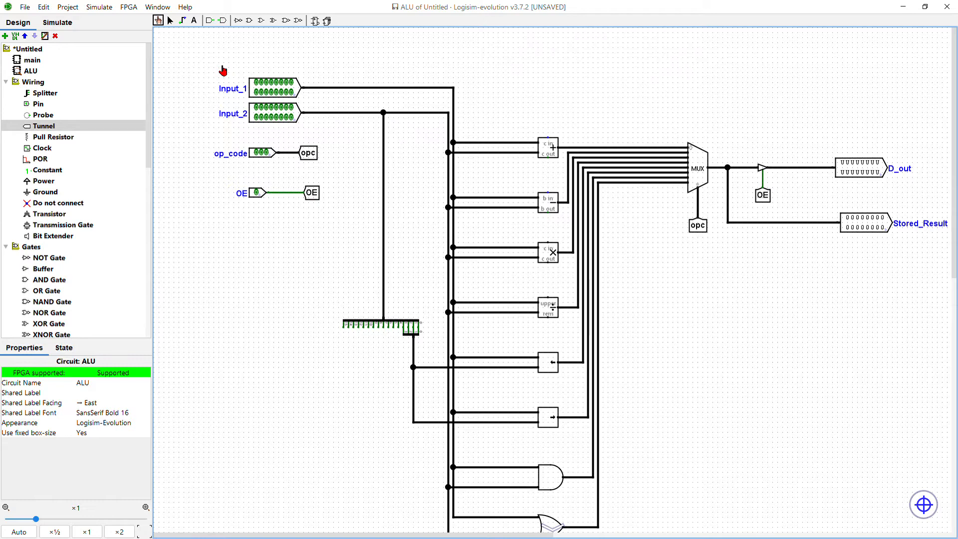
{"action": "left_click", "coordinate": [288, 92]}
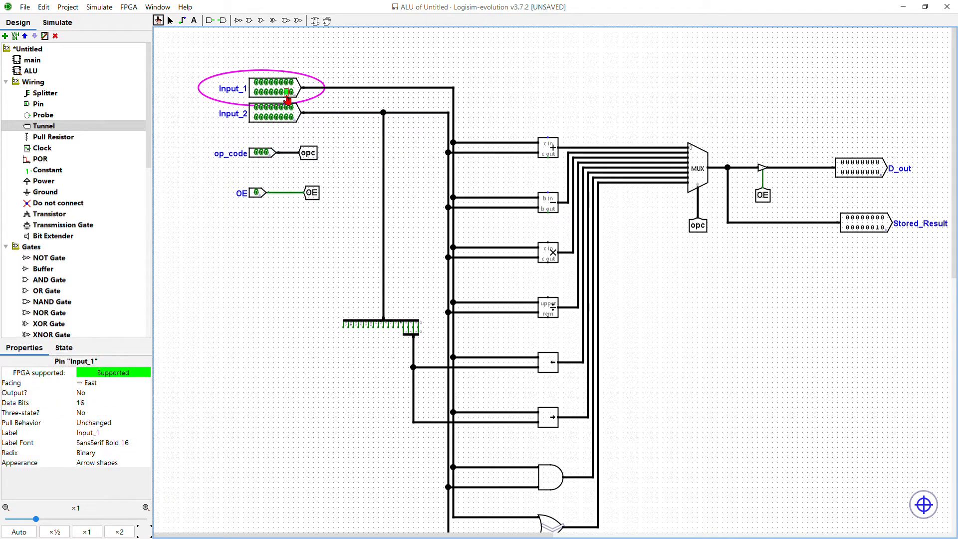
{"action": "left_click", "coordinate": [288, 117]}
{"action": "left_click", "coordinate": [292, 116]}
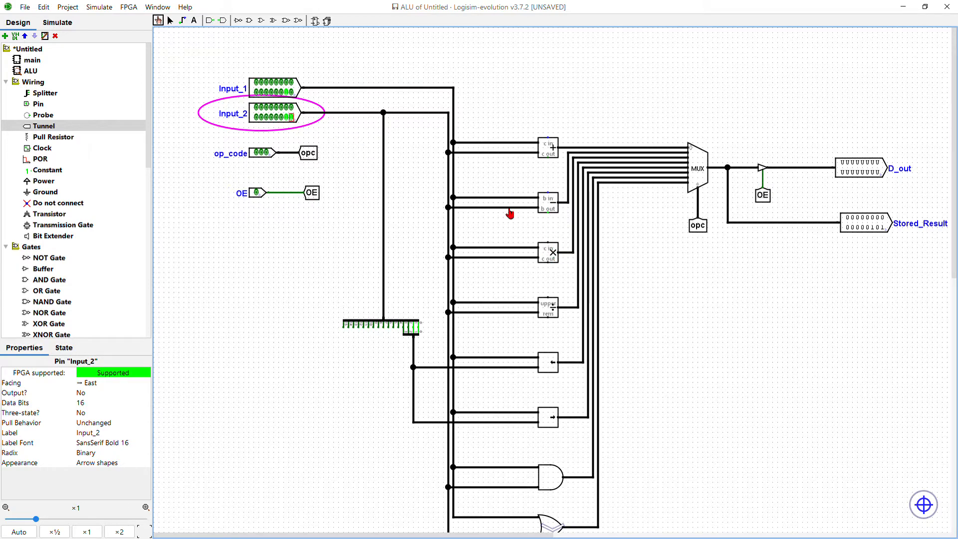
- Test the multiplication by setting op_code to 010, and return op_code to 000
{"action": "left_click", "coordinate": [265, 158]}
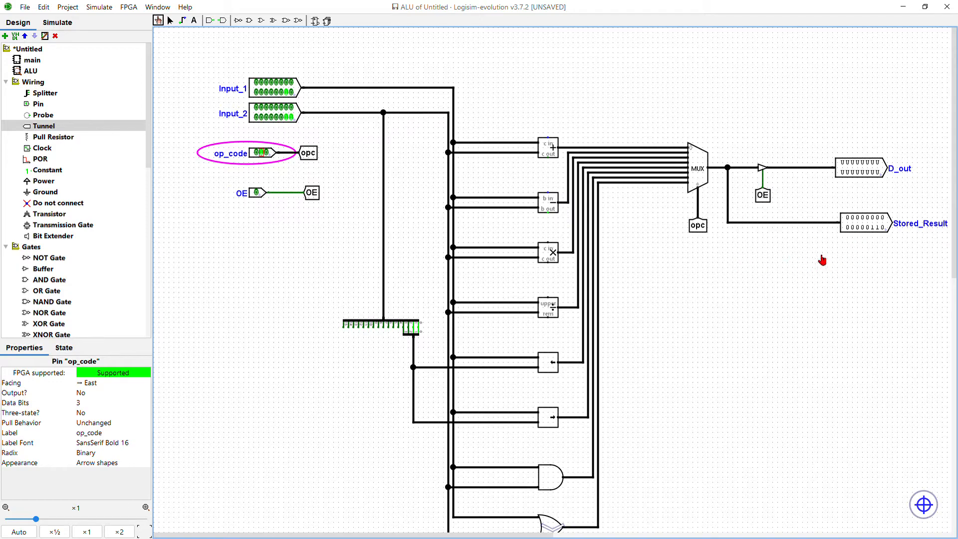
{"action": "left_click", "coordinate": [261, 152]}
{"action": "scroll", "coordinate": [805, 347], "scroll_direction": "down", "scroll_amount": 3}
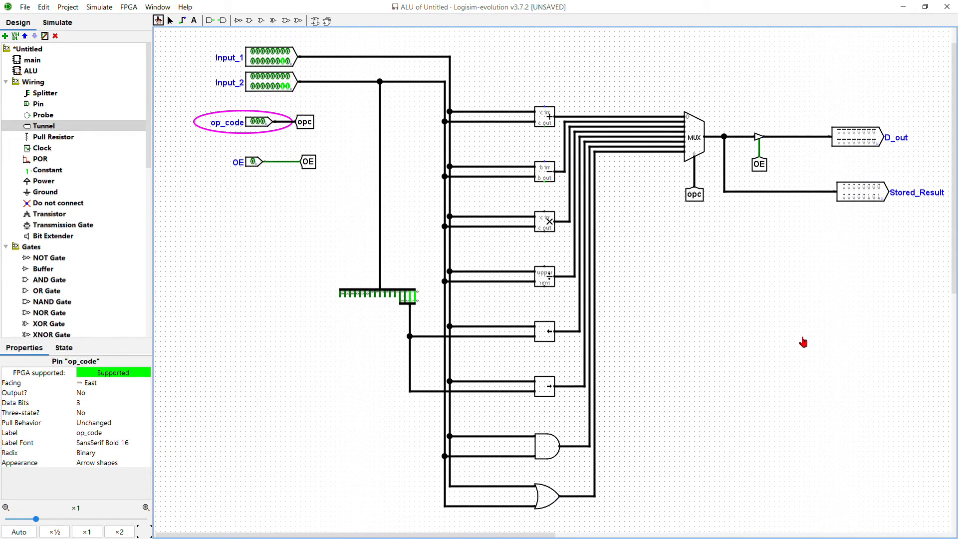
- Move the Stored_Result pin slightly left to align it with the D_out pin
{"action": "left_click", "coordinate": [170, 21]}
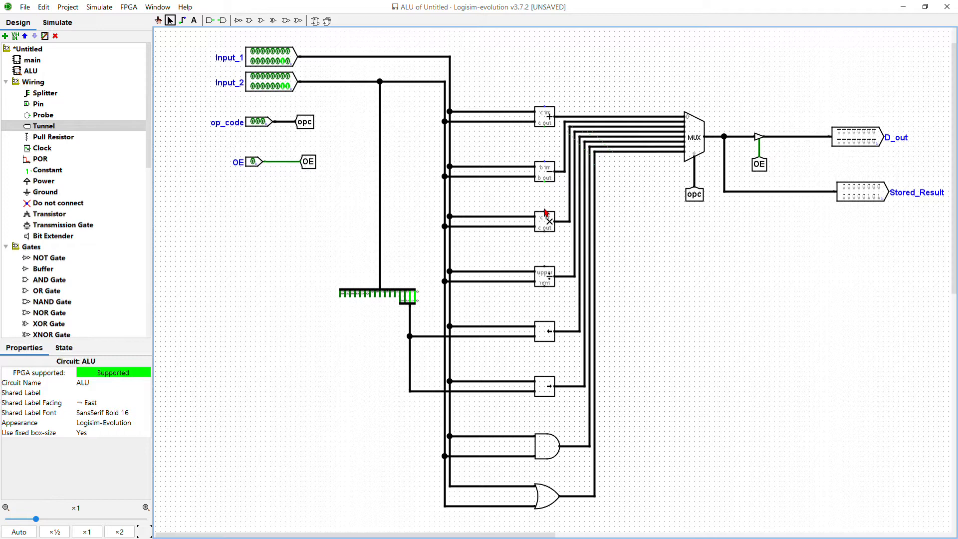
{"action": "left_click_drag", "start_coordinate": [856, 196], "coordinate": [848, 196]}
{"action": "left_click", "coordinate": [773, 229]}
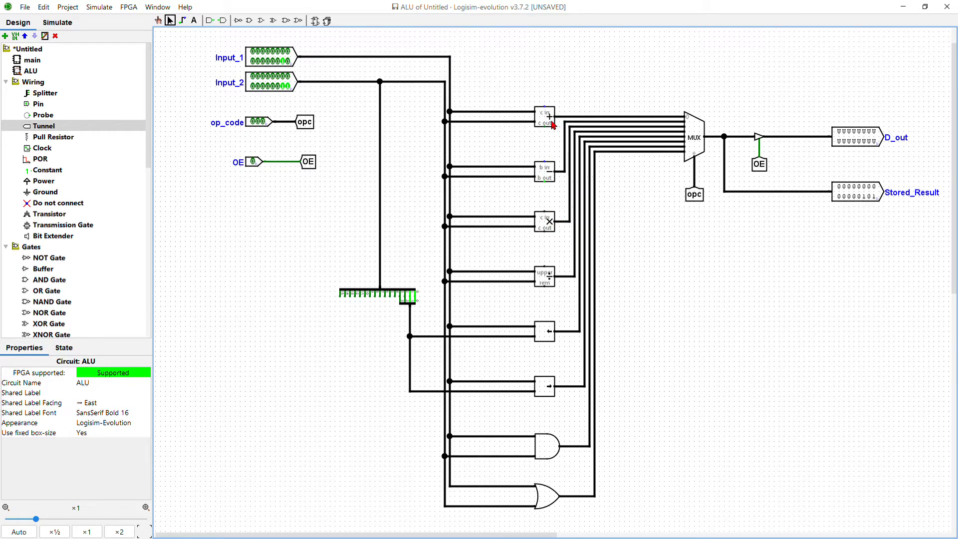
{"action": "left_click_drag", "start_coordinate": [546, 128], "coordinate": [545, 139]}
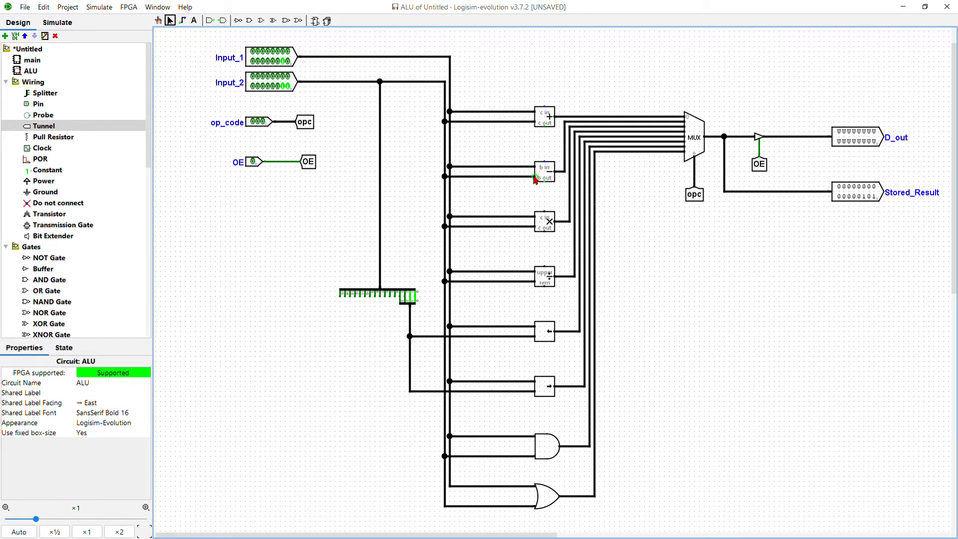
{"action": "left_click", "coordinate": [661, 229]}
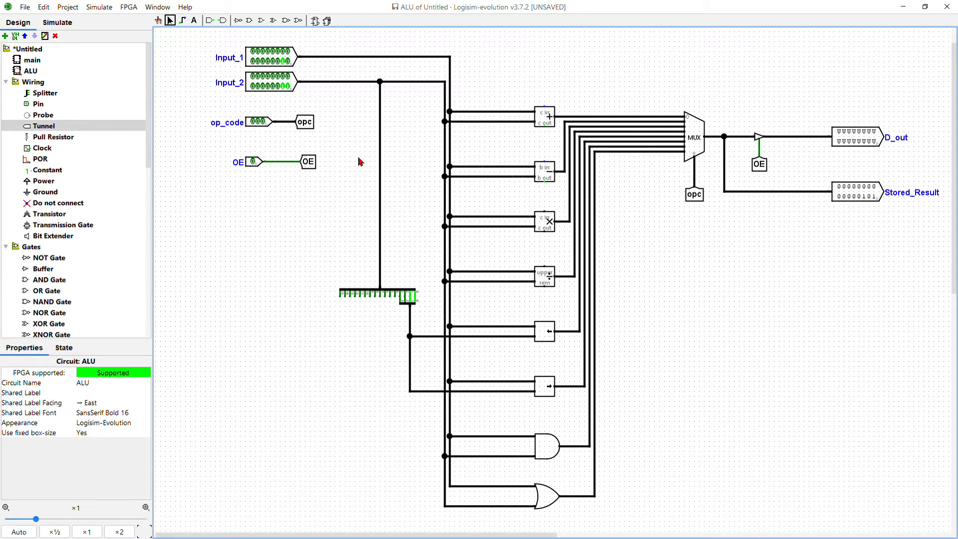
- Place a splitter below the multiplexer, facing South, with an input bit width of 16
{"action": "left_click", "coordinate": [46, 93]}
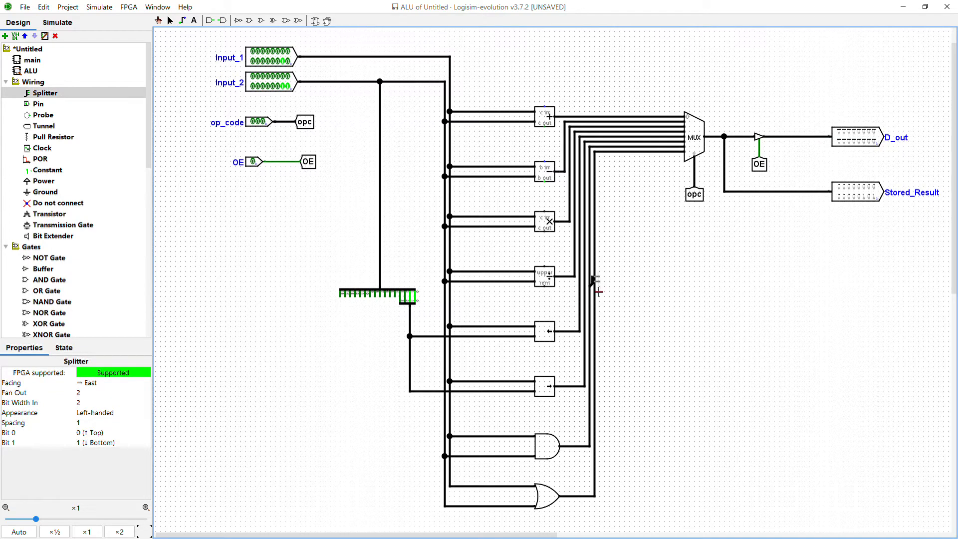
{"action": "left_click", "coordinate": [647, 227]}
{"action": "left_click", "coordinate": [86, 384]}
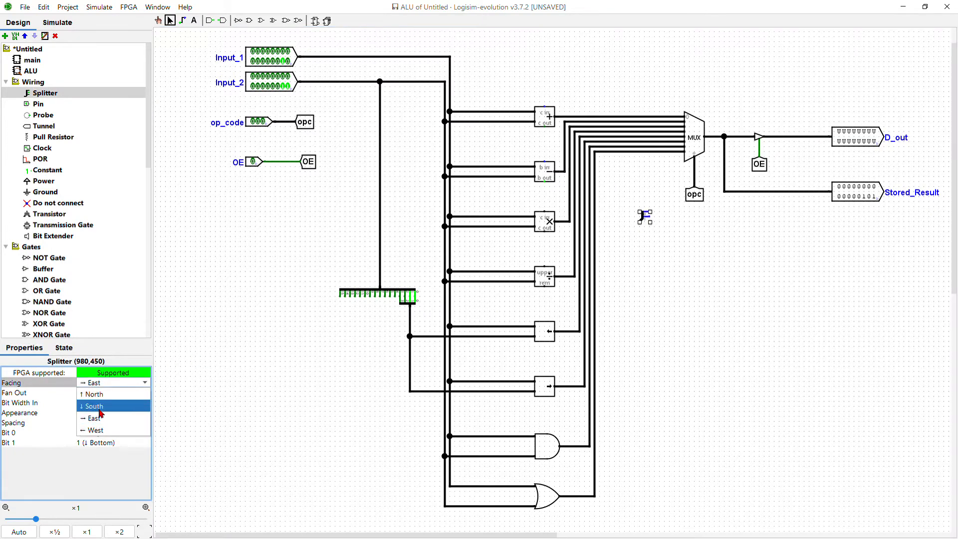
{"action": "left_click", "coordinate": [94, 406]}
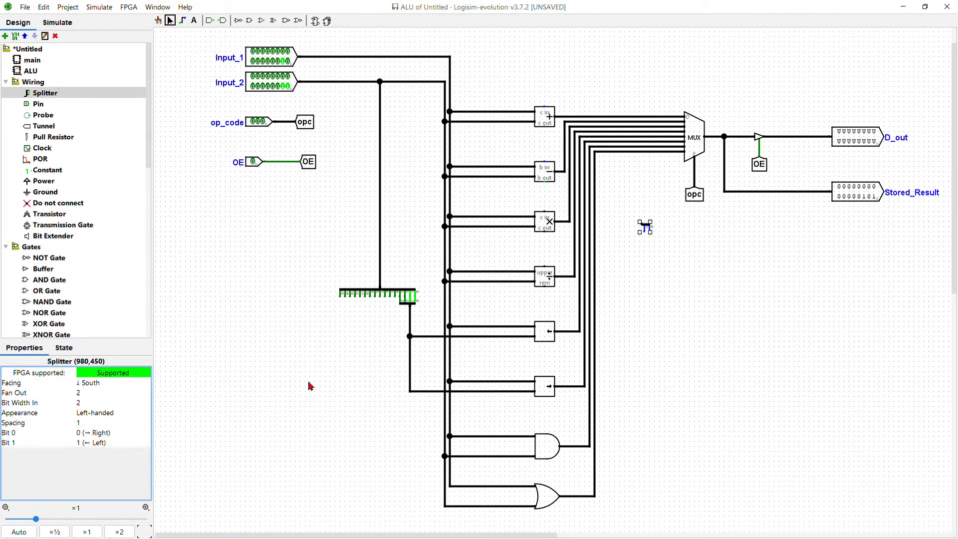
{"action": "left_click", "coordinate": [86, 402]}
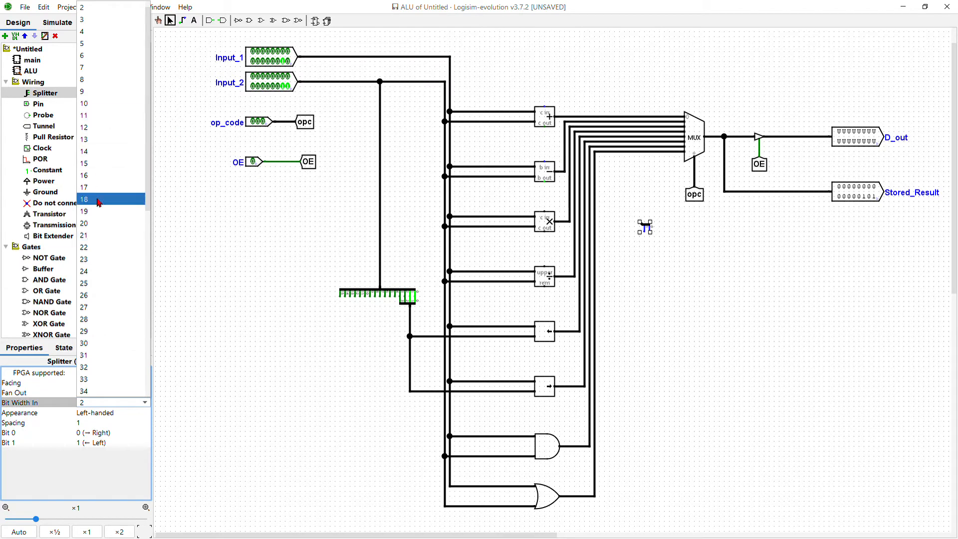
{"action": "left_click", "coordinate": [99, 177]}
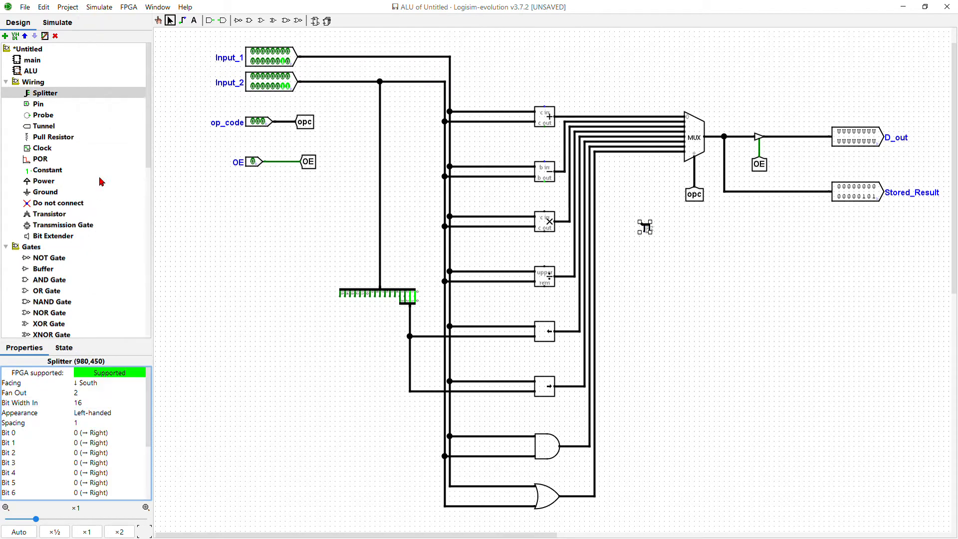
- Set the new splitter's fan-out to 16 and its appearance to Centered
{"action": "left_click", "coordinate": [94, 393]}
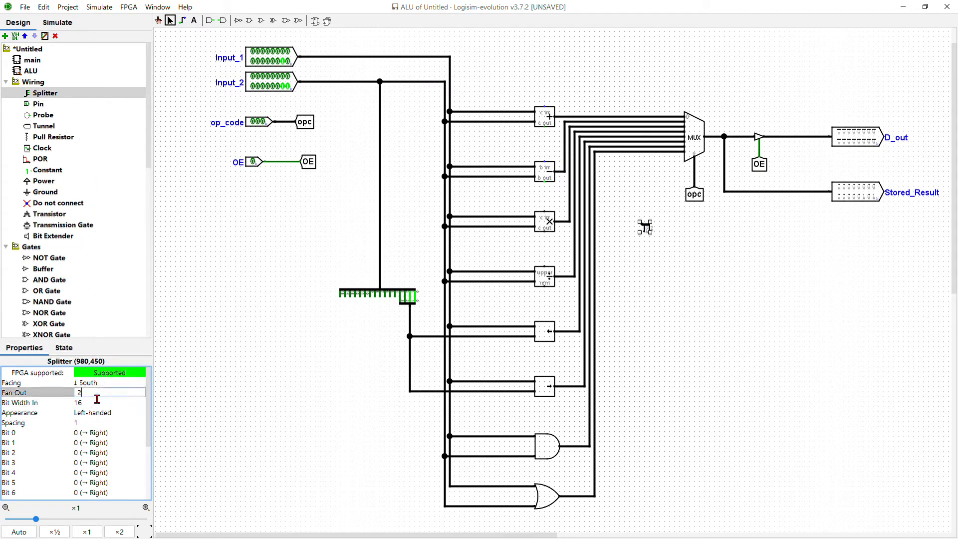
{"action": "type", "text": "16"}
{"action": "key", "text": "Return"}
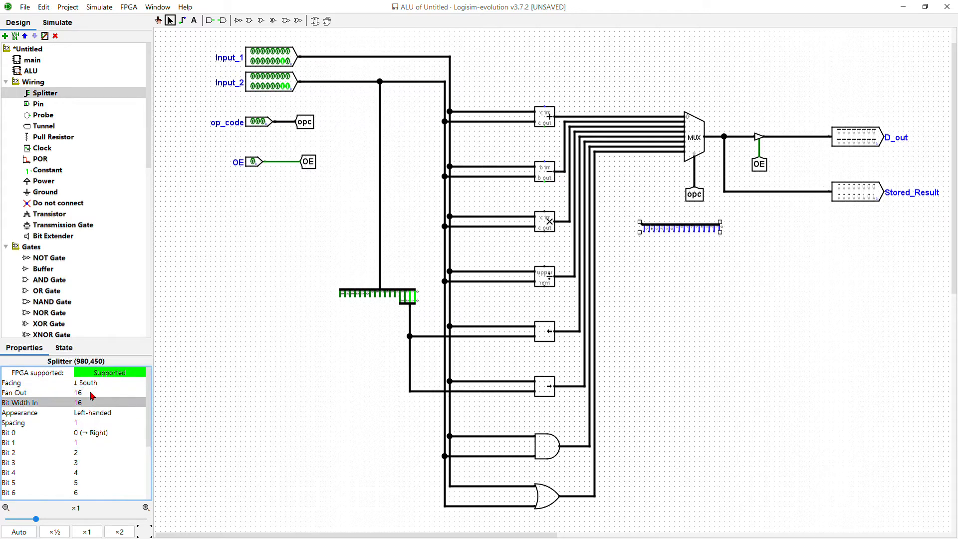
{"action": "left_click", "coordinate": [95, 415]}
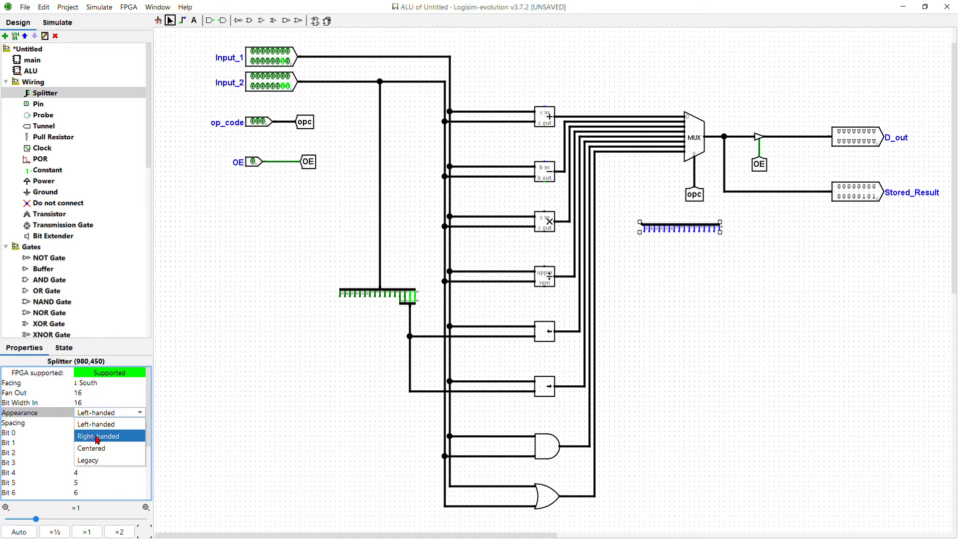
{"action": "left_click", "coordinate": [96, 440]}
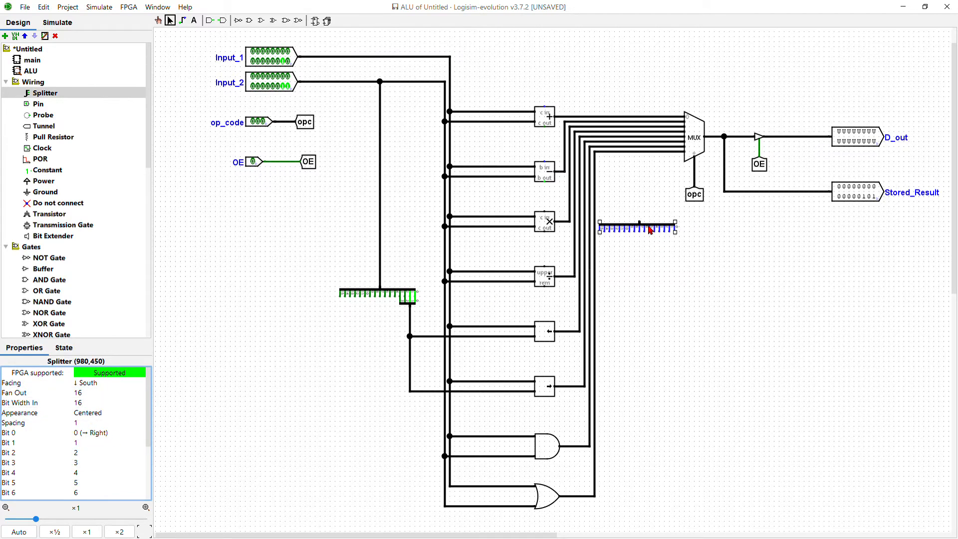
- Position the splitter below the Stored_Result wire junction and wire its input to the multiplexer output
{"action": "left_click_drag", "start_coordinate": [649, 229], "coordinate": [659, 228]}
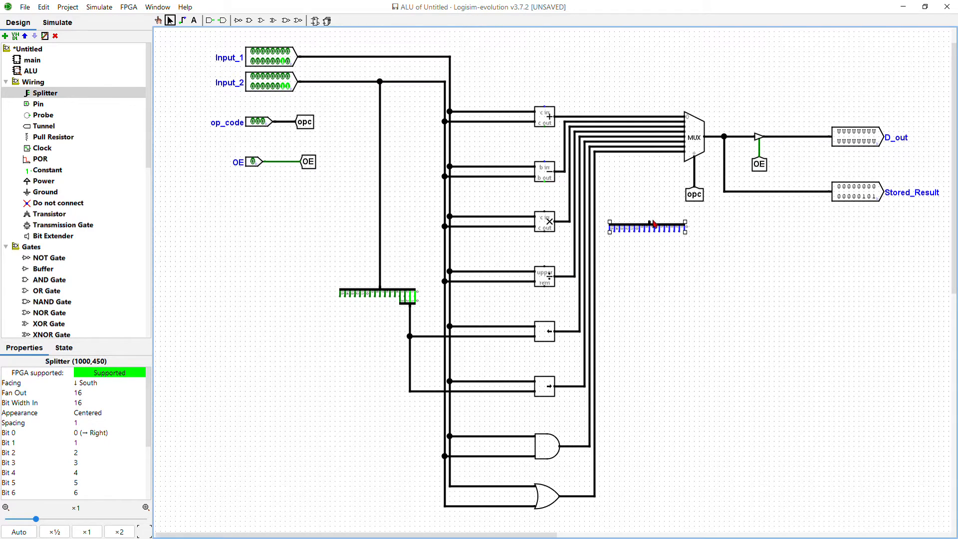
{"action": "mouse_move", "coordinate": [658, 229]}
{"action": "left_mouse_down"}
{"action": "mouse_move", "coordinate": [736, 233]}
{"action": "mouse_move", "coordinate": [725, 192]}
{"action": "left_mouse_up"}
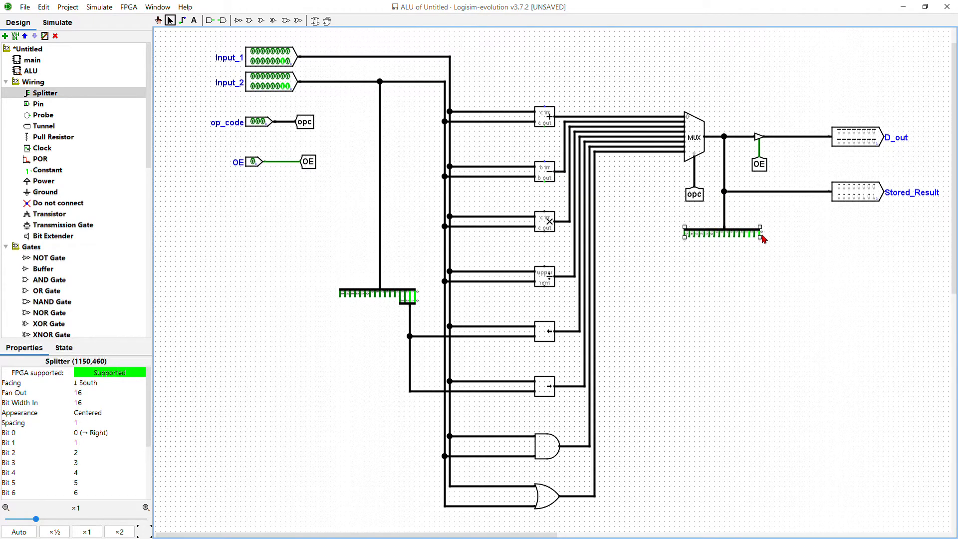
{"action": "scroll", "coordinate": [761, 240], "scroll_direction": "up", "scroll_amount": 1}
{"action": "scroll", "coordinate": [762, 240], "scroll_direction": "right", "scroll_amount": 5}
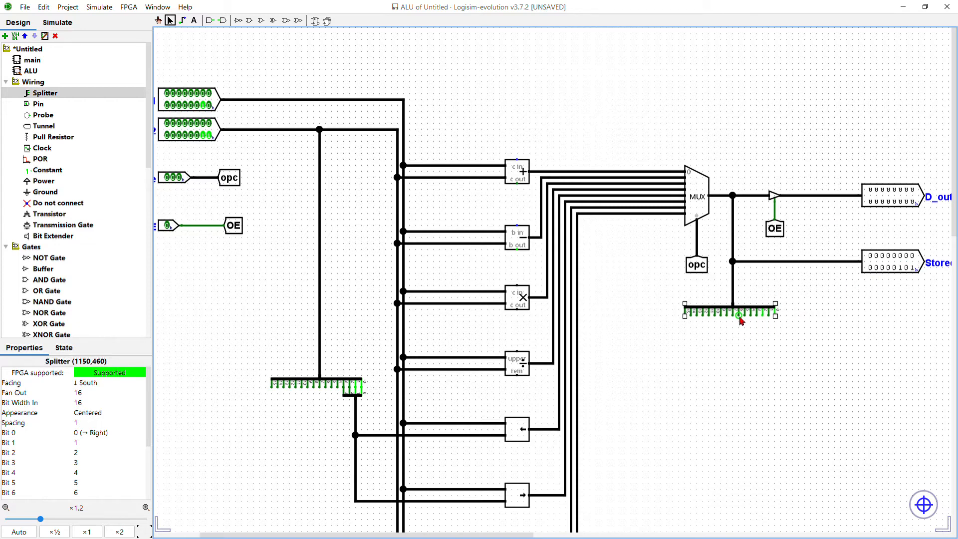
- Place a NOR gate in the empty area below the 16-bit splitter connected to the multiplexer output
{"action": "scroll", "coordinate": [736, 310], "scroll_direction": "down", "scroll_amount": 3}
{"action": "scroll", "coordinate": [738, 308], "scroll_direction": "down", "scroll_amount": 1}
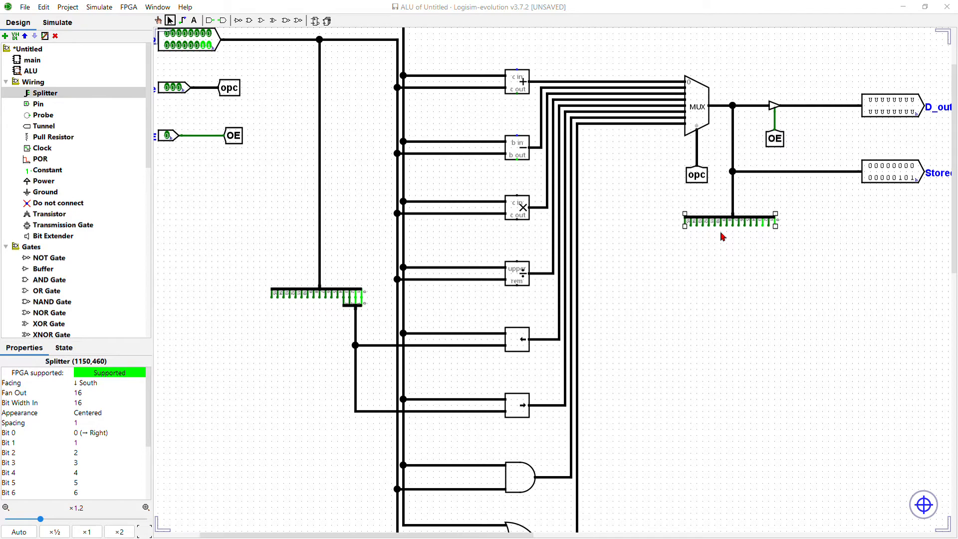
{"action": "left_click", "coordinate": [718, 243]}
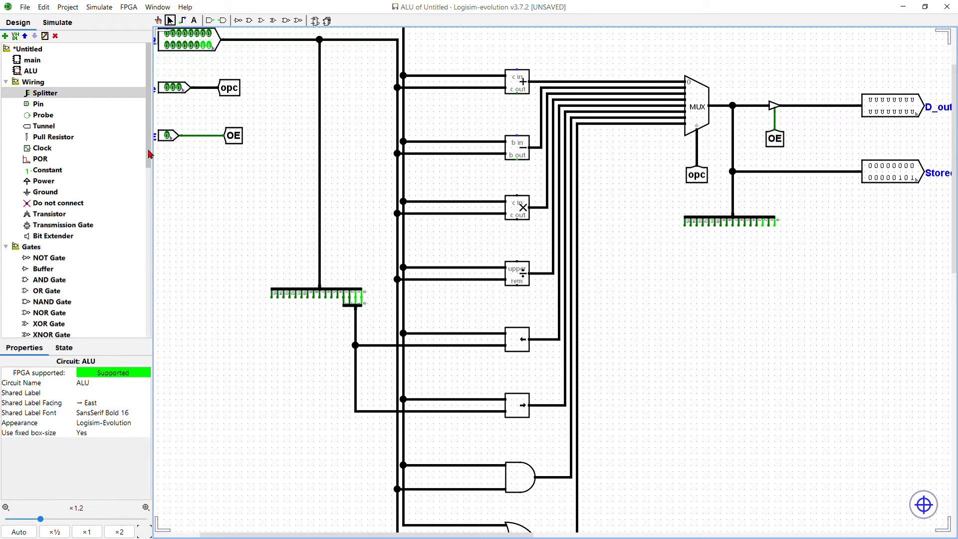
{"action": "left_click_drag", "start_coordinate": [148, 155], "coordinate": [143, 209]}
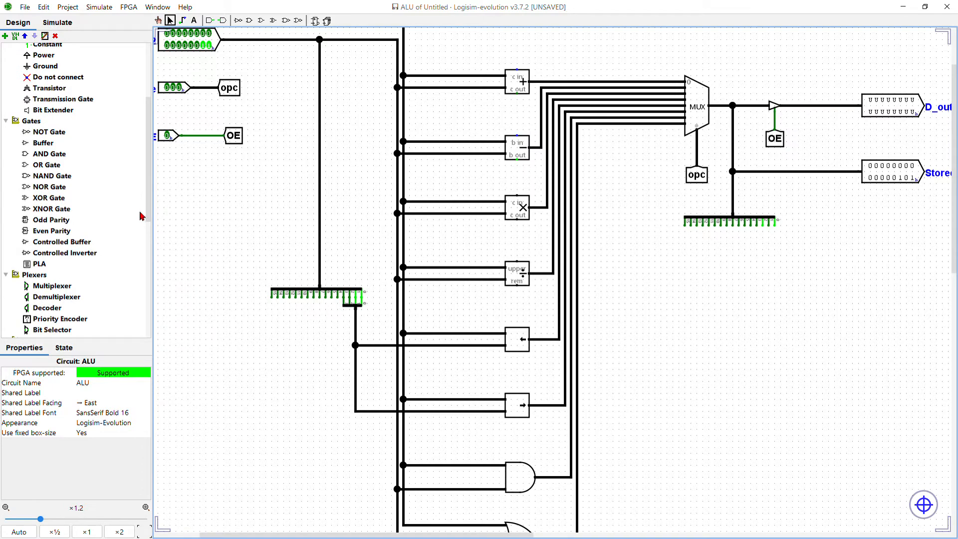
{"action": "left_click", "coordinate": [46, 189]}
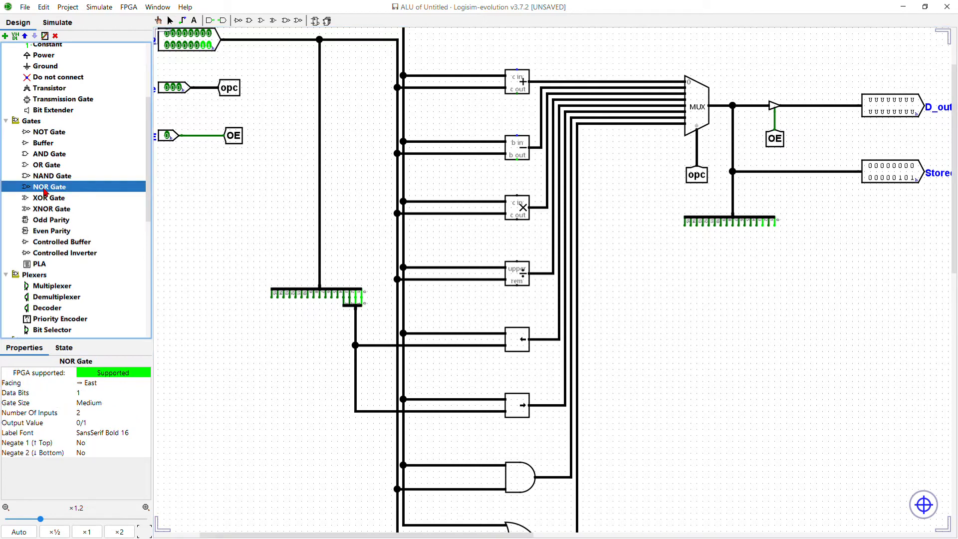
{"action": "left_click", "coordinate": [766, 279]}
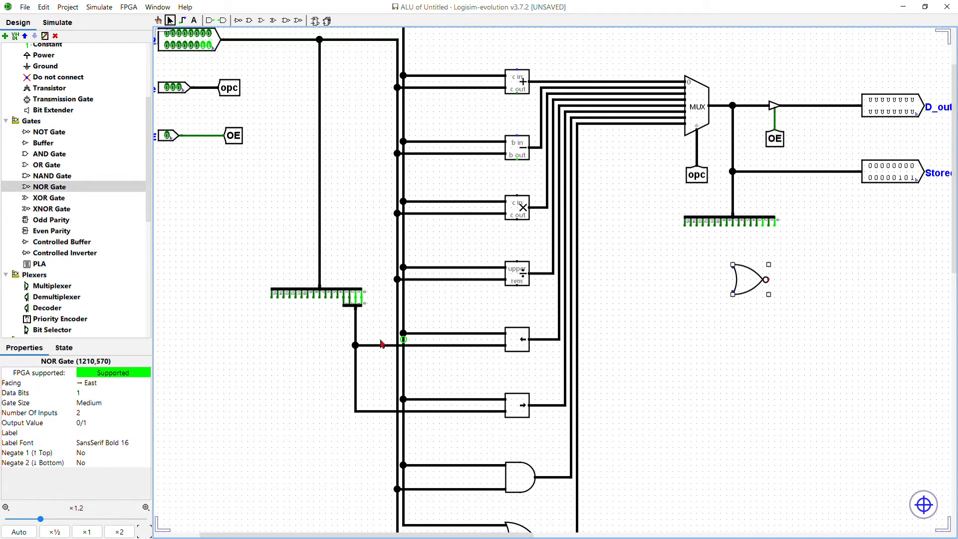
- Set the NOR gate's size to Narrow and its facing to South, and center it below the result splitter
{"action": "left_click", "coordinate": [86, 403]}
{"action": "left_click", "coordinate": [98, 415]}
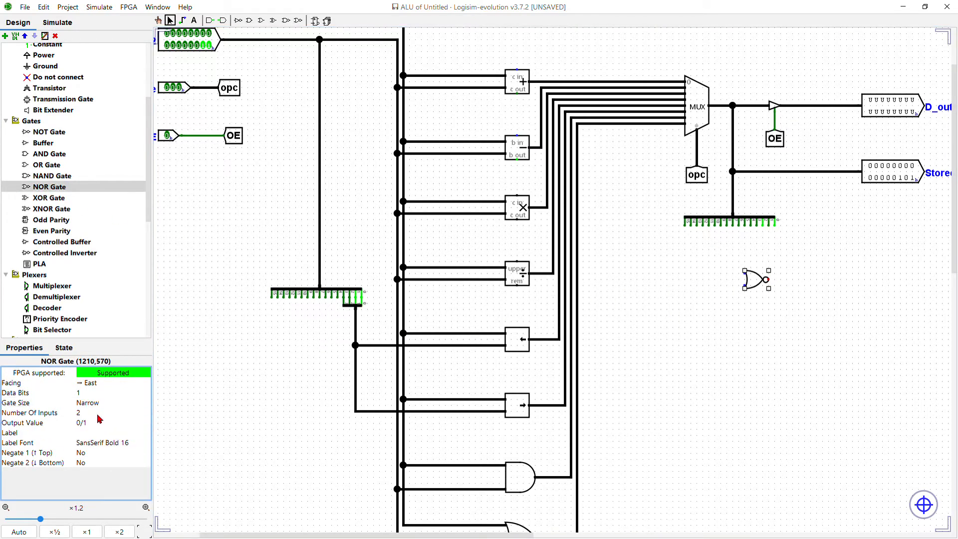
{"action": "left_click", "coordinate": [89, 384]}
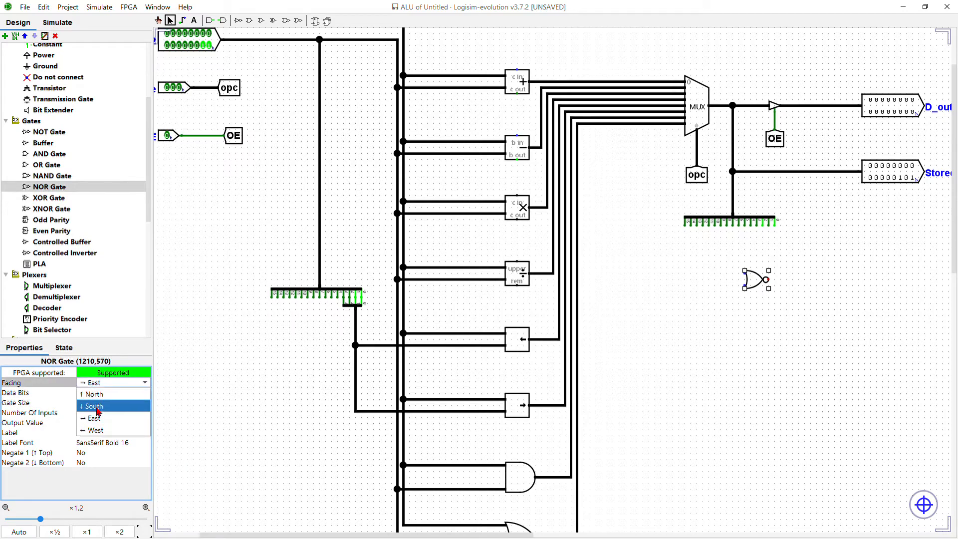
{"action": "left_click", "coordinate": [98, 412]}
{"action": "left_click_drag", "start_coordinate": [772, 268], "coordinate": [737, 316]}
{"action": "left_click", "coordinate": [94, 393]}
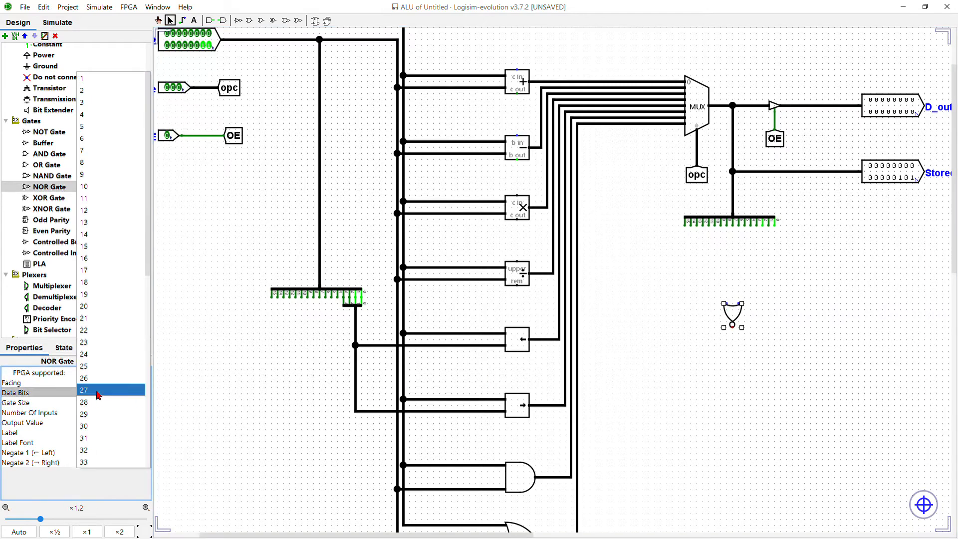
{"action": "left_click", "coordinate": [106, 260]}
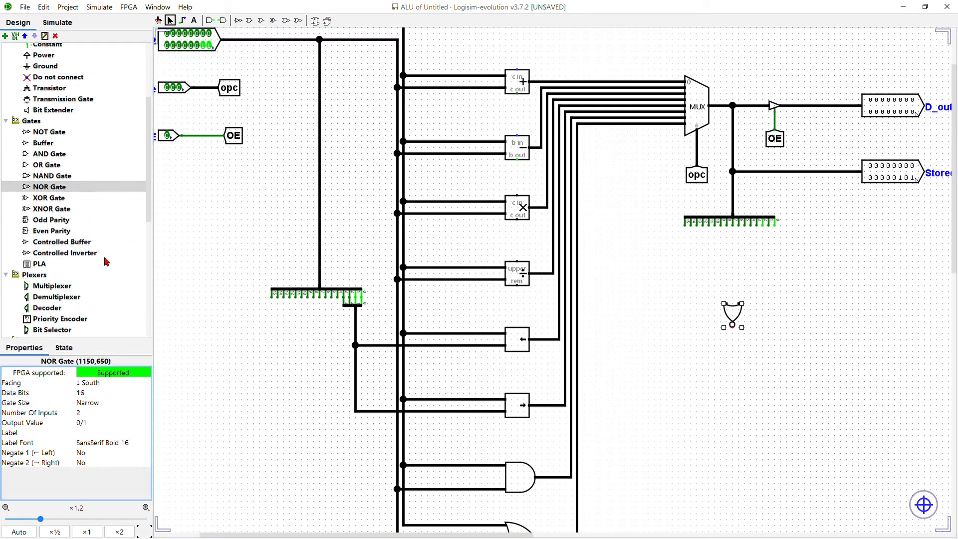
{"action": "left_click", "coordinate": [93, 394]}
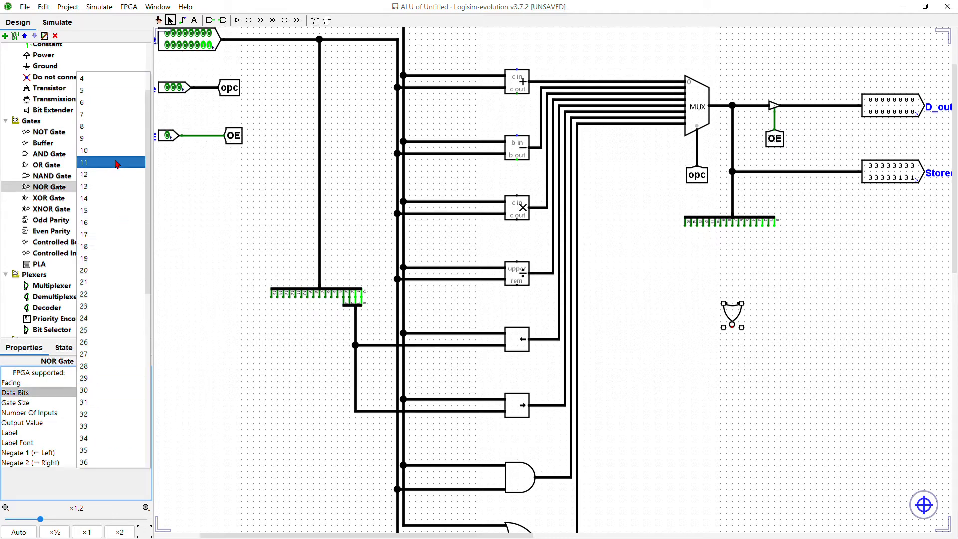
{"action": "scroll", "coordinate": [112, 90], "scroll_direction": "up", "scroll_amount": 1}
{"action": "left_click", "coordinate": [112, 79]}
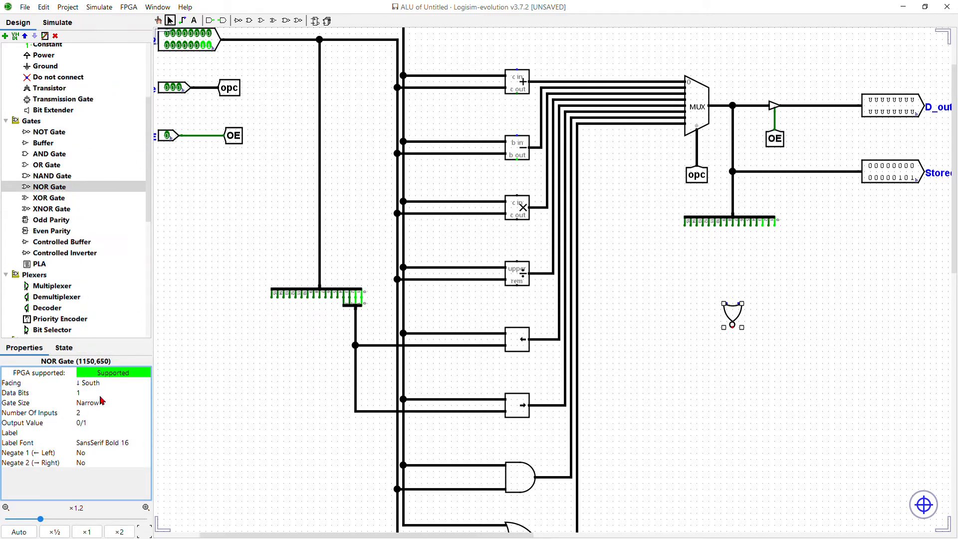
- Set the NOR gate's number of inputs to 16 and move the gate up closer to the result splitter
{"action": "left_click", "coordinate": [105, 416]}
{"action": "type", "text": "1"}
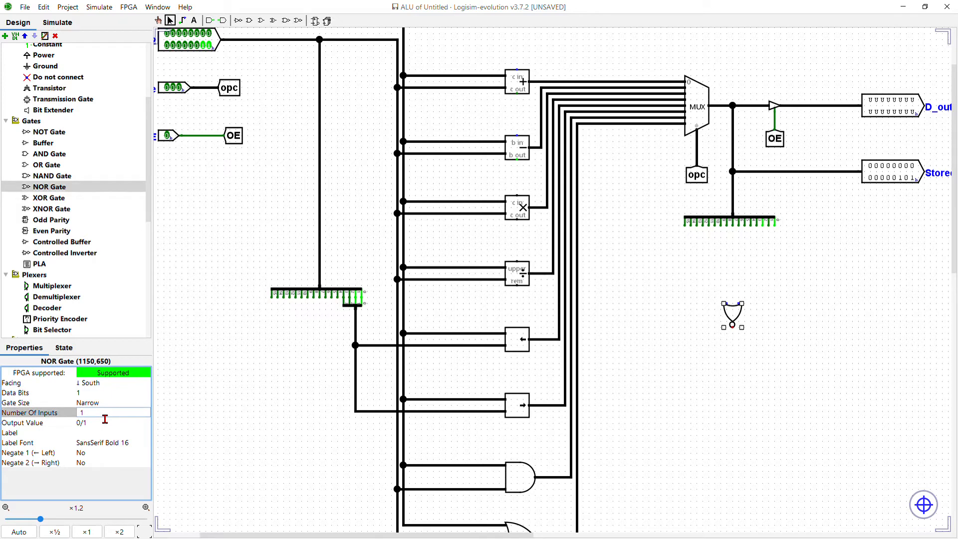
{"action": "type", "text": "6"}
{"action": "key", "text": "Return"}
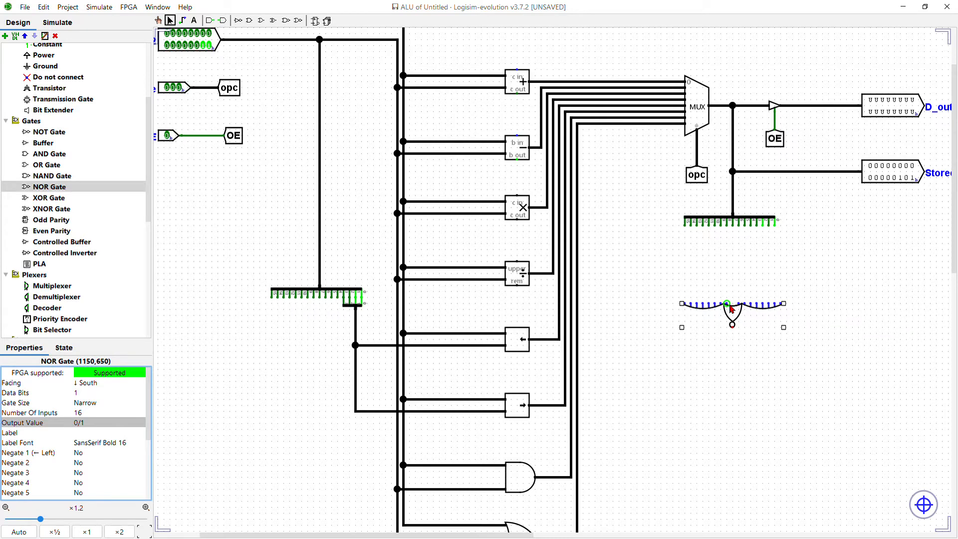
{"action": "left_click_drag", "start_coordinate": [733, 310], "coordinate": [729, 278]}
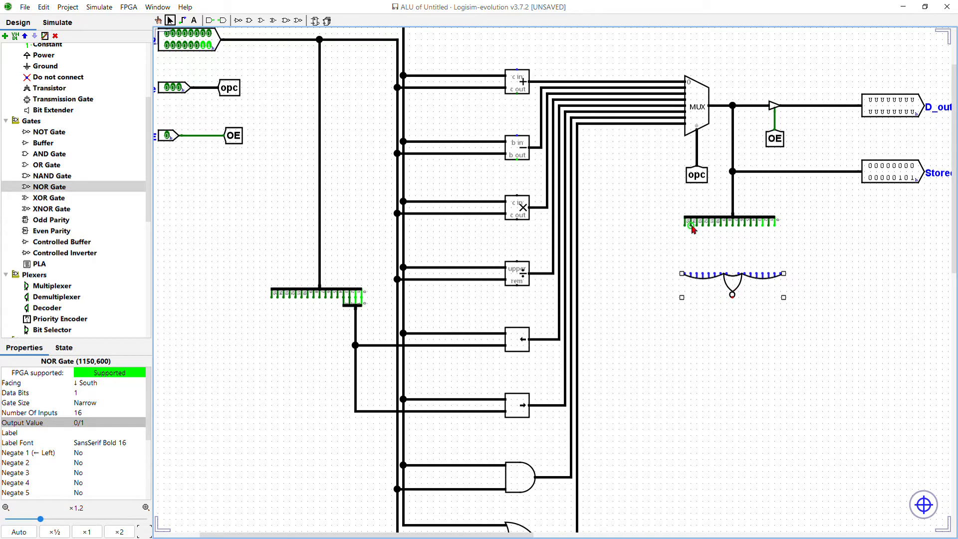
- Wire the leftmost eight outputs of the result splitter down to the matching NOR gate inputs
{"action": "left_click_drag", "start_coordinate": [685, 227], "coordinate": [687, 268]}
{"action": "left_click_drag", "start_coordinate": [691, 224], "coordinate": [694, 272]}
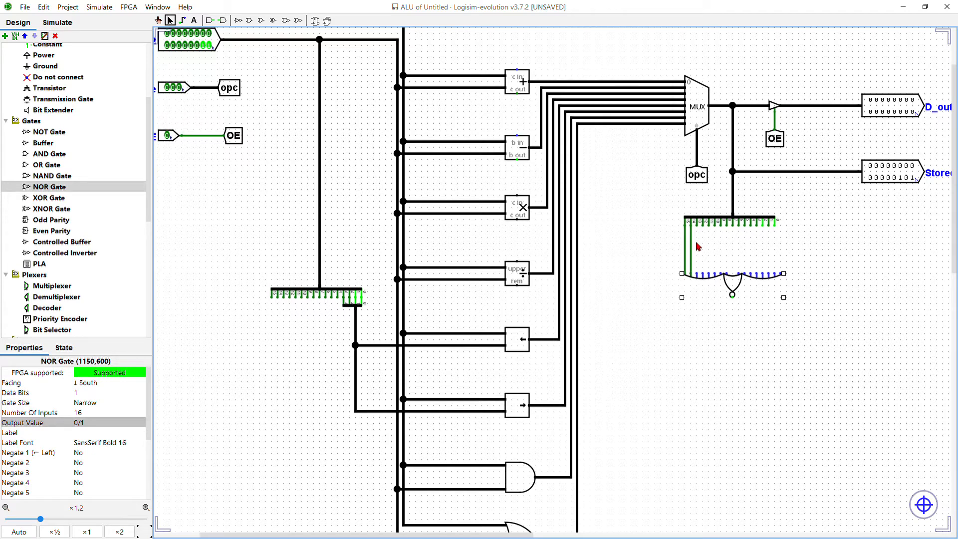
{"action": "left_click_drag", "start_coordinate": [697, 224], "coordinate": [697, 262]}
{"action": "left_click_drag", "start_coordinate": [704, 224], "coordinate": [703, 274]}
{"action": "left_click_drag", "start_coordinate": [710, 225], "coordinate": [710, 274]}
{"action": "left_click_drag", "start_coordinate": [716, 224], "coordinate": [728, 274]}
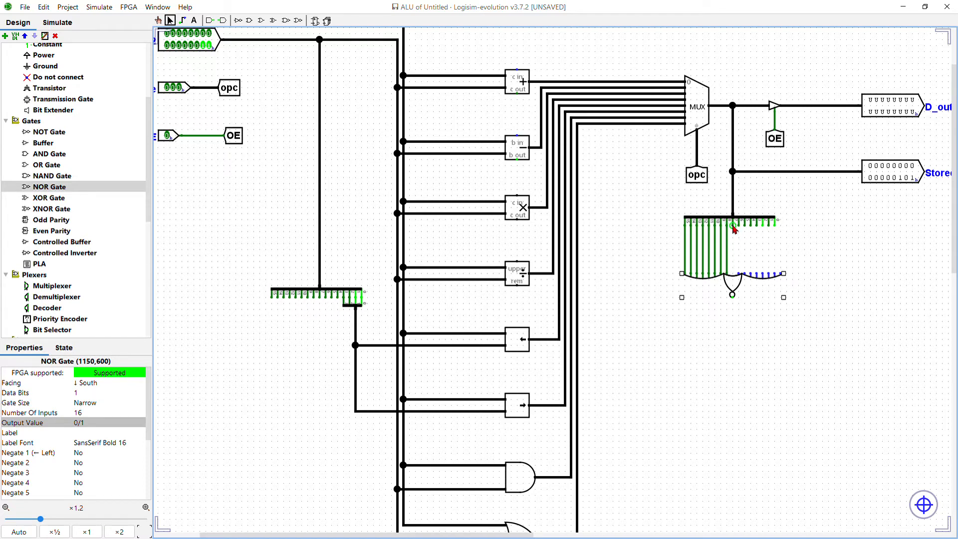
- Wire the remaining eight splitter outputs to the NOR gate's right-hand inputs, stepping each wire around the gate's center
{"action": "left_click_drag", "start_coordinate": [733, 226], "coordinate": [740, 270]}
{"action": "left_click_drag", "start_coordinate": [738, 225], "coordinate": [742, 269]}
{"action": "left_click", "coordinate": [741, 264]}
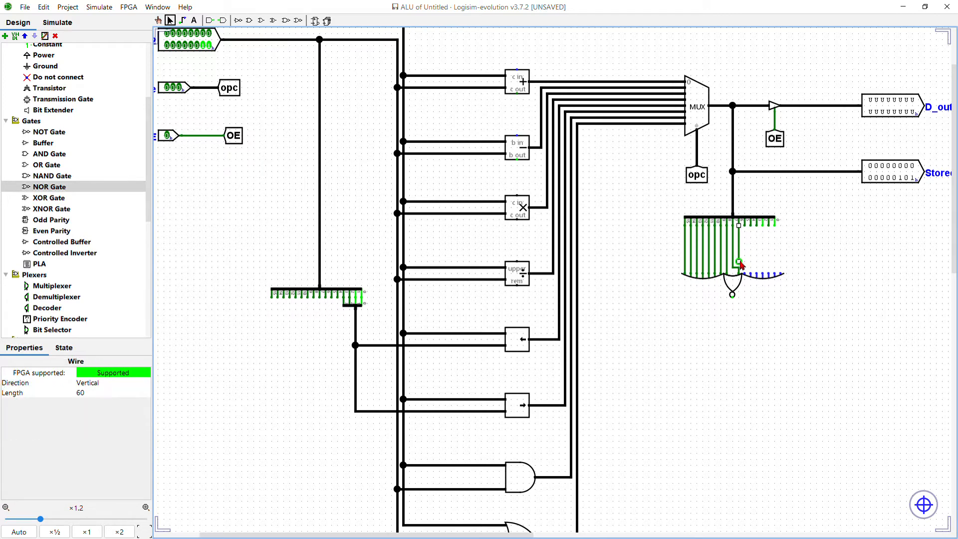
{"action": "left_click", "coordinate": [743, 265]}
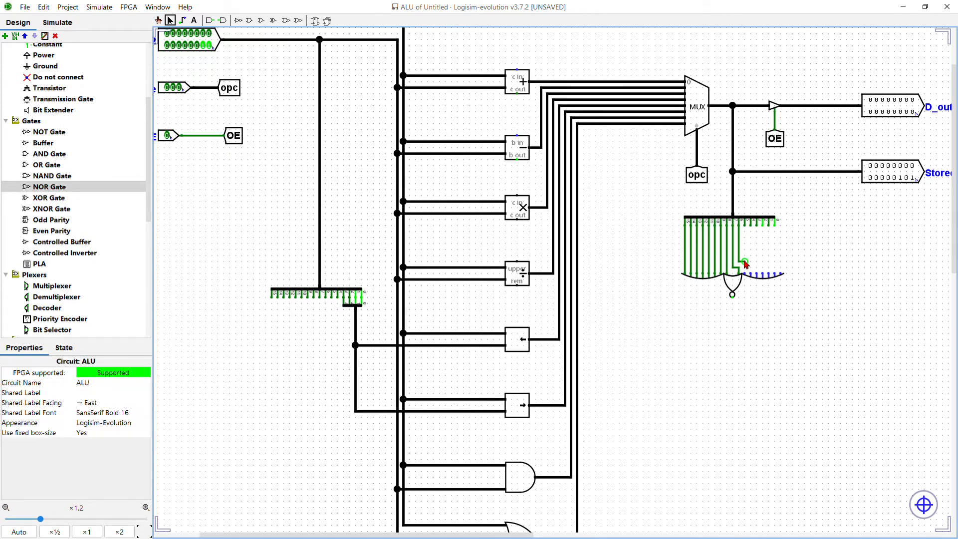
{"action": "mouse_move", "coordinate": [746, 262]}
{"action": "left_mouse_down"}
{"action": "mouse_move", "coordinate": [747, 271]}
{"action": "mouse_move", "coordinate": [747, 232]}
{"action": "mouse_move", "coordinate": [748, 260]}
{"action": "mouse_move", "coordinate": [752, 240]}
{"action": "mouse_move", "coordinate": [754, 251]}
{"action": "left_mouse_up"}
{"action": "left_click_drag", "start_coordinate": [754, 270], "coordinate": [756, 273]}
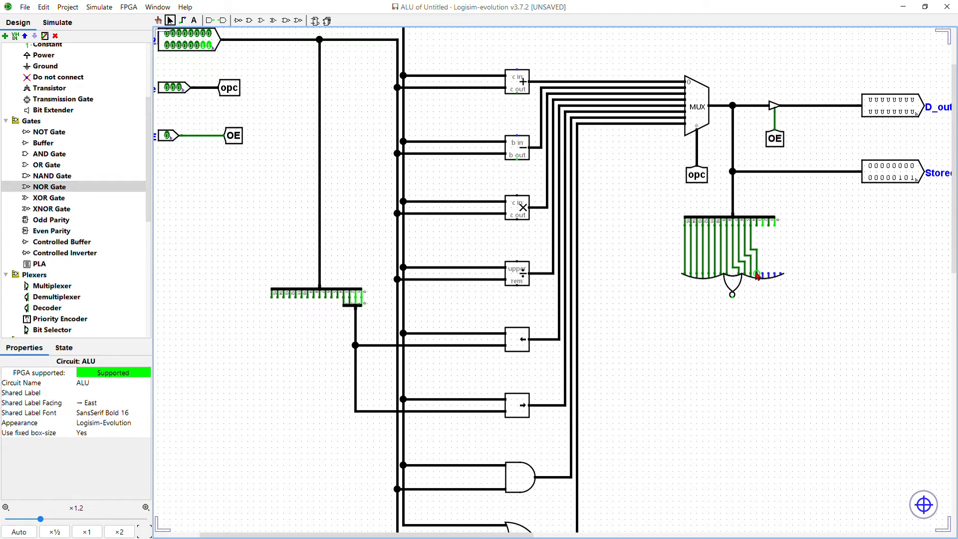
{"action": "mouse_move", "coordinate": [756, 226]}
{"action": "left_mouse_down"}
{"action": "mouse_move", "coordinate": [762, 270]}
{"action": "mouse_move", "coordinate": [765, 234]}
{"action": "mouse_move", "coordinate": [773, 275]}
{"action": "left_mouse_up"}
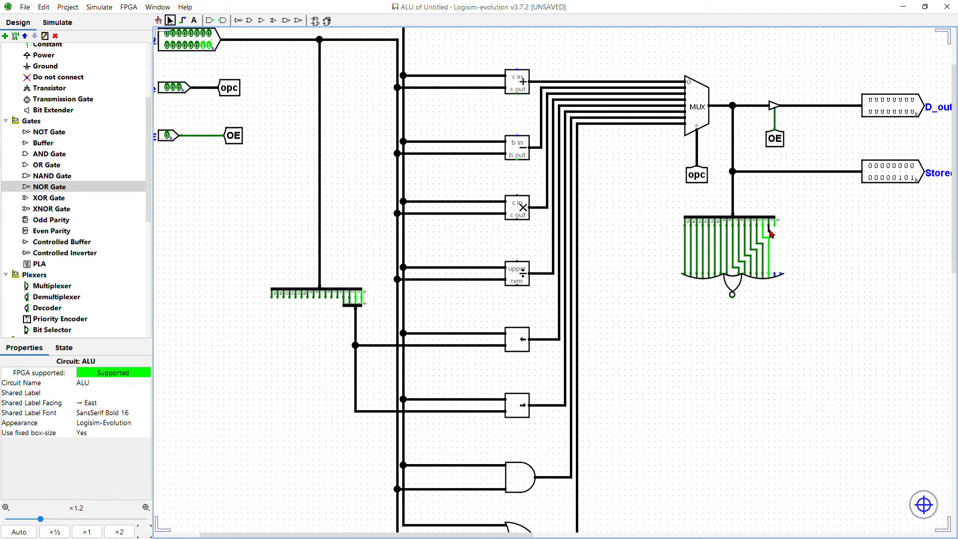
{"action": "left_click_drag", "start_coordinate": [772, 236], "coordinate": [777, 275]}
{"action": "left_click_drag", "start_coordinate": [780, 226], "coordinate": [783, 276]}
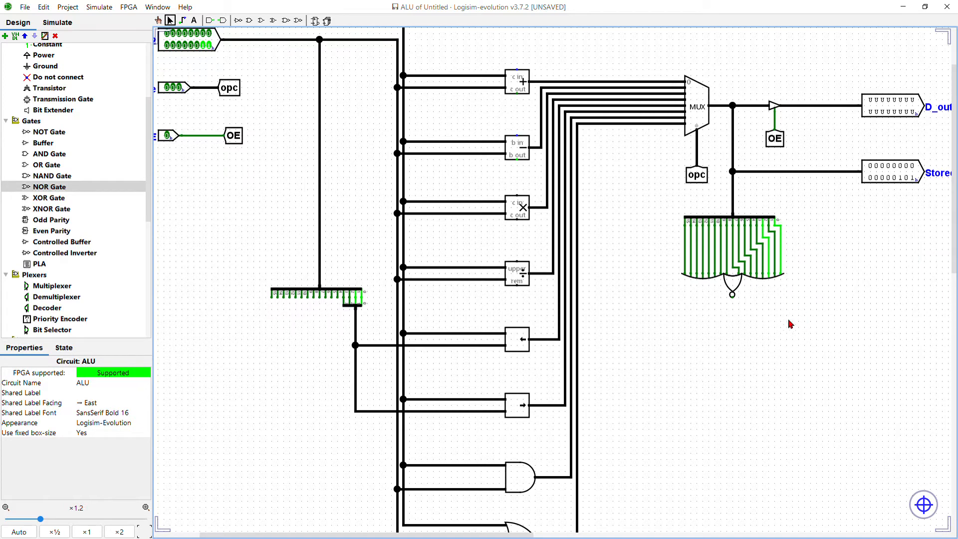
- Extend the NOR gate's output to the right and attach a 1-bit output pin labeled ZF
{"action": "left_click_drag", "start_coordinate": [733, 300], "coordinate": [866, 311]}
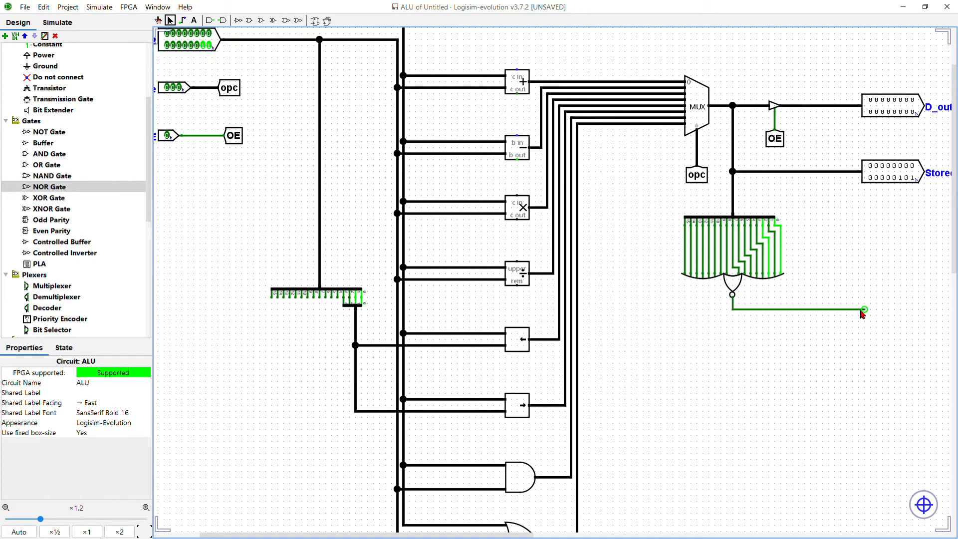
{"action": "left_click", "coordinate": [224, 22]}
{"action": "left_click", "coordinate": [872, 310]}
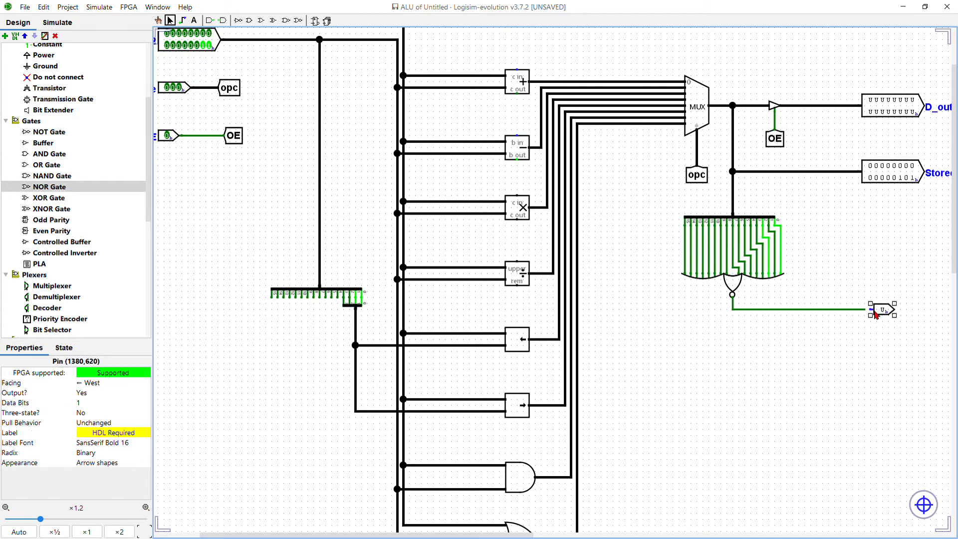
{"action": "key", "text": "Left"}
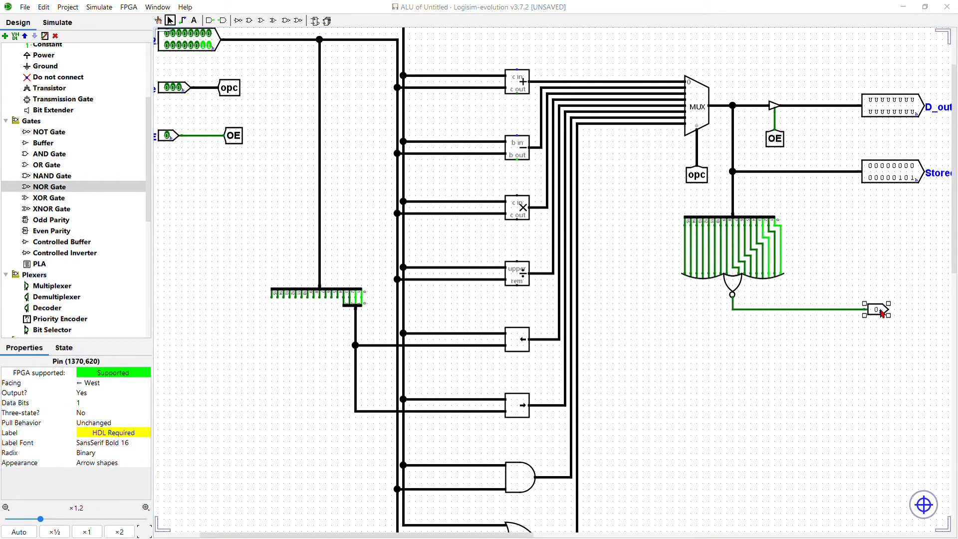
{"action": "type", "text": "ZF"}
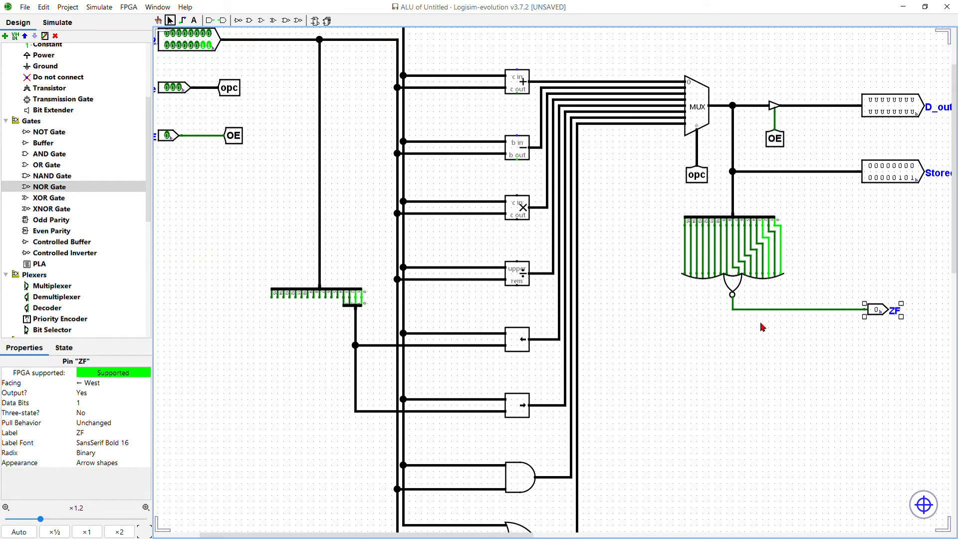
- Place a 1-bit multiplexer left of the NOR gate and wire the adder's carry out and subtractor's borrow out to its inputs
{"action": "scroll", "coordinate": [762, 325], "scroll_direction": "down", "scroll_amount": 2}
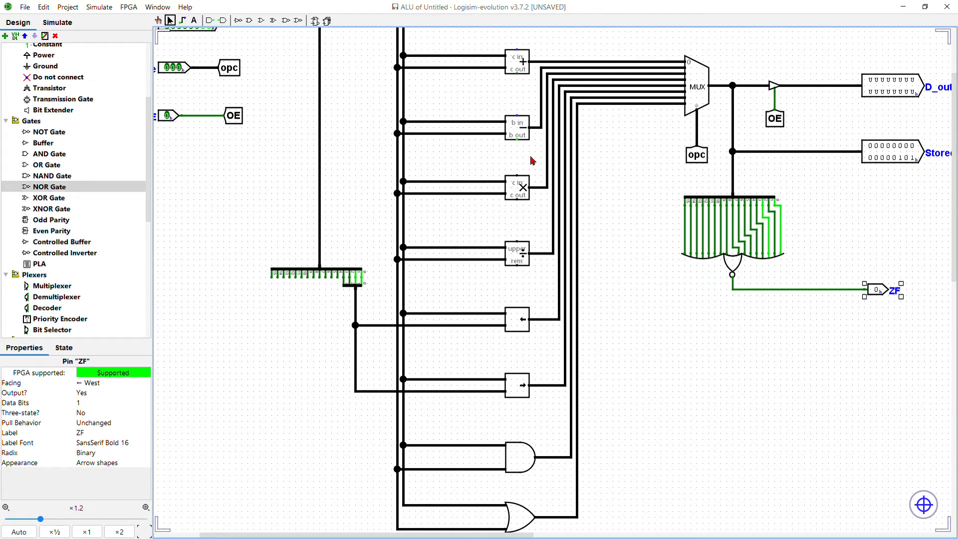
{"action": "left_click", "coordinate": [57, 285]}
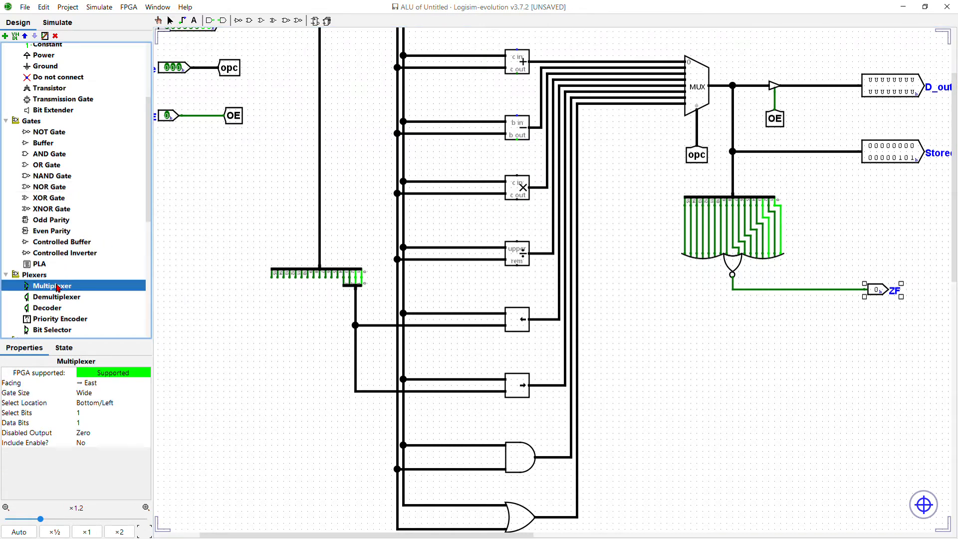
{"action": "left_click", "coordinate": [639, 285]}
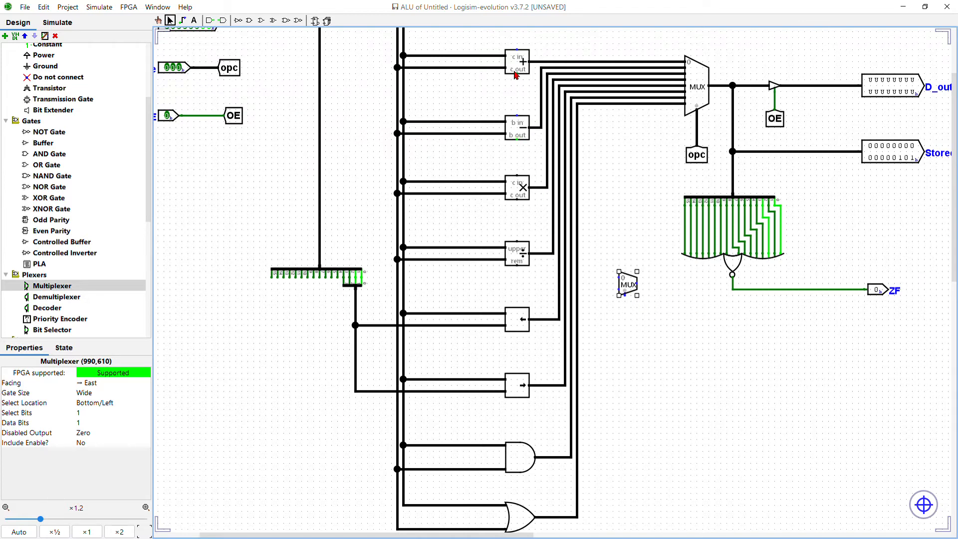
{"action": "left_click_drag", "start_coordinate": [518, 75], "coordinate": [621, 278]}
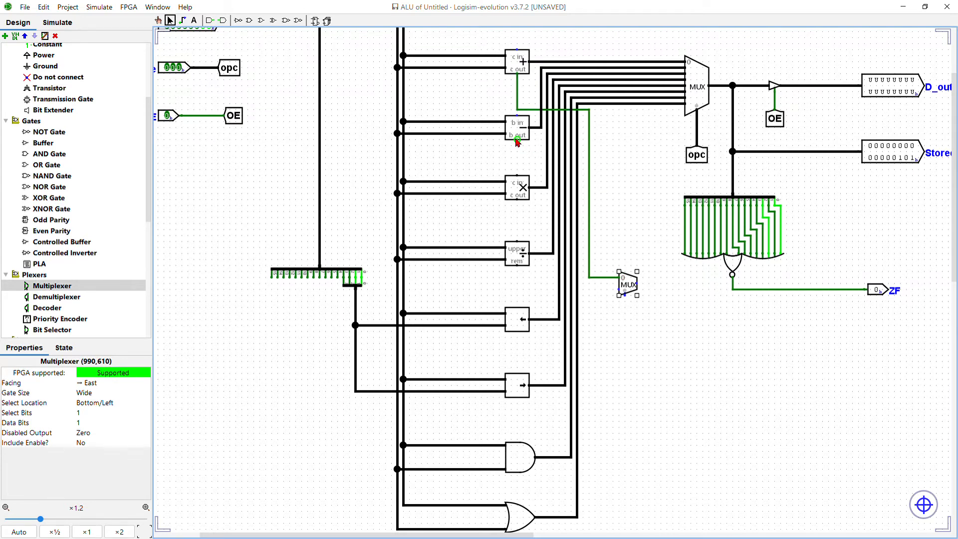
{"action": "left_click_drag", "start_coordinate": [518, 141], "coordinate": [618, 294]}
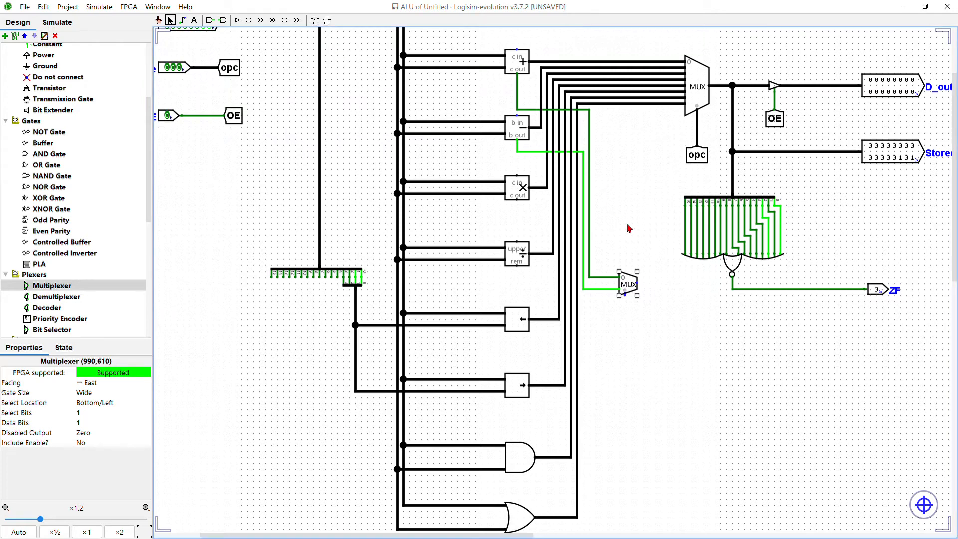
- Move the OE input pin and its tunnel up between the Input_2 and op_code pins
{"action": "scroll", "coordinate": [501, 311], "scroll_direction": "left", "scroll_amount": 5}
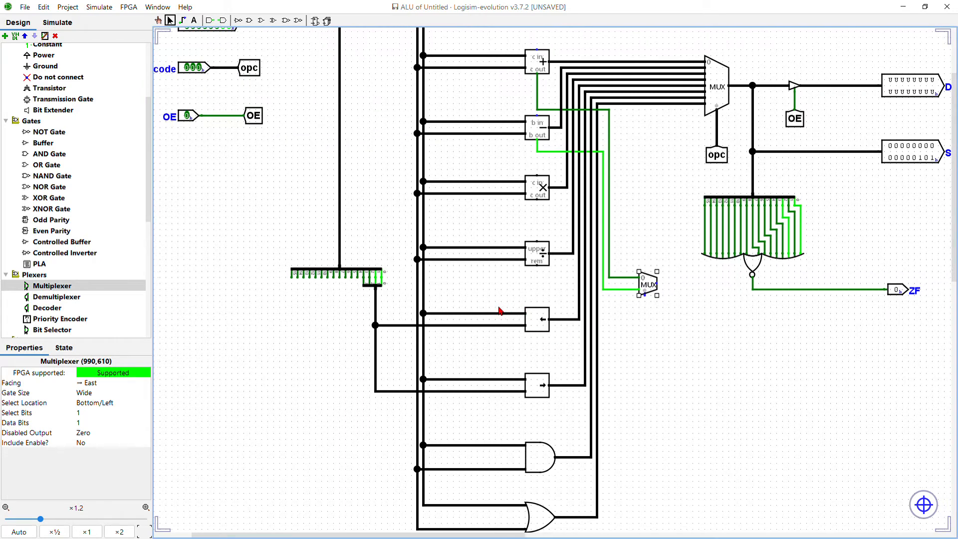
{"action": "scroll", "coordinate": [499, 310], "scroll_direction": "left", "scroll_amount": 4}
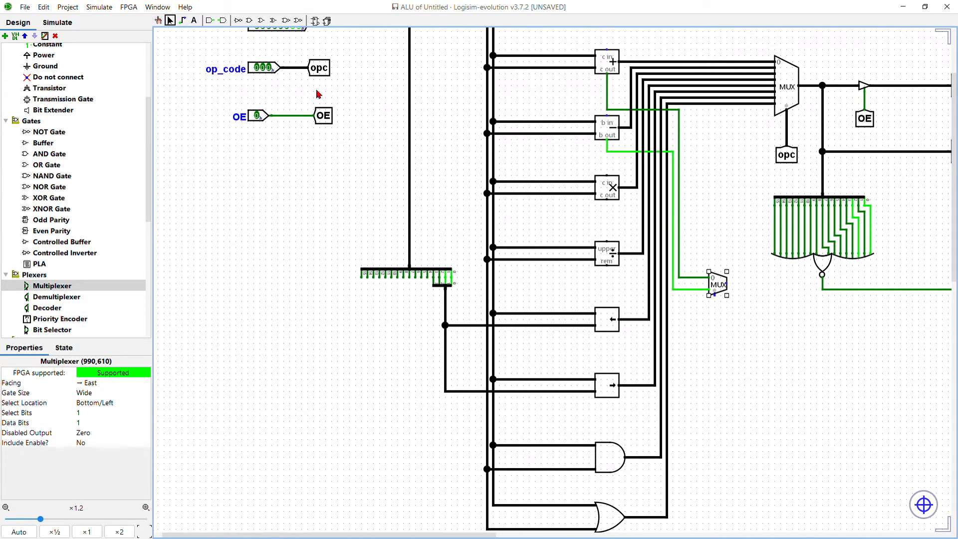
{"action": "scroll", "coordinate": [298, 75], "scroll_direction": "up", "scroll_amount": 3}
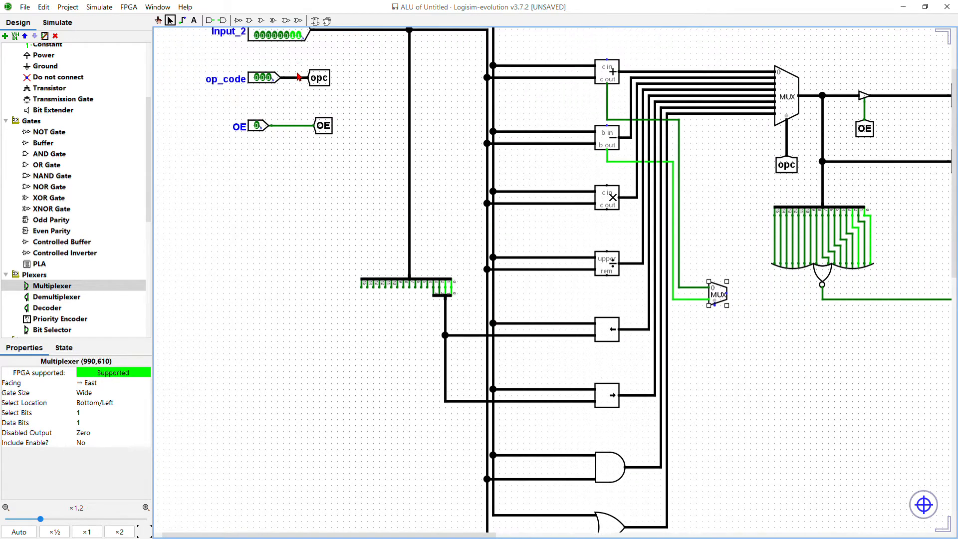
{"action": "left_click_drag", "start_coordinate": [220, 145], "coordinate": [349, 208]}
{"action": "left_click_drag", "start_coordinate": [328, 168], "coordinate": [324, 103]}
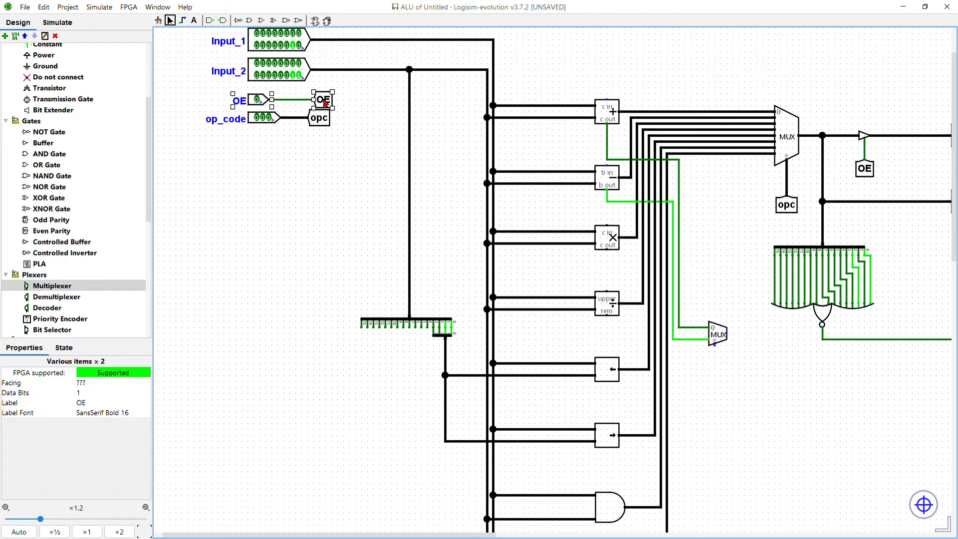
- Move the op_code input pin and its opc tunnel slightly down, leaving a gap below the OE pin
{"action": "left_click", "coordinate": [335, 133]}
{"action": "left_click_drag", "start_coordinate": [344, 140], "coordinate": [205, 111]}
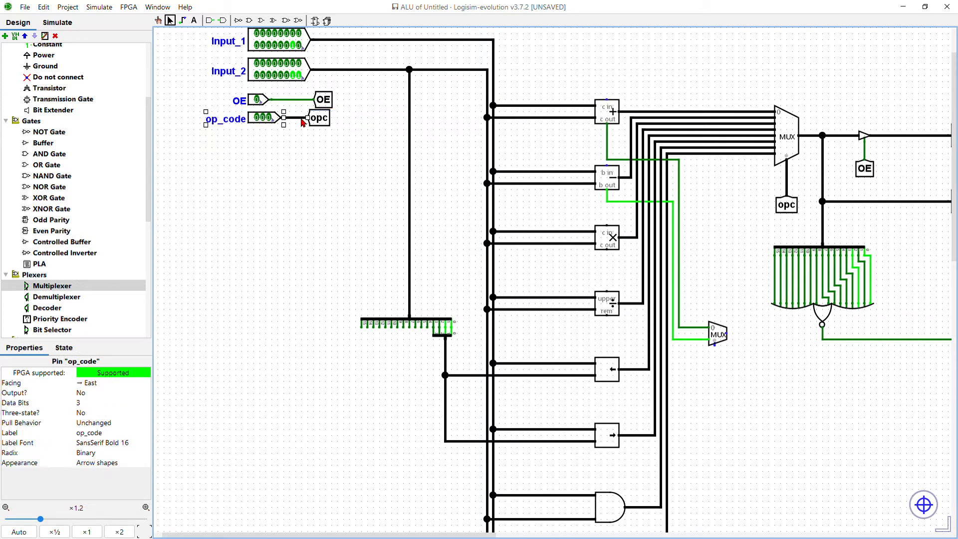
{"action": "right_click", "coordinate": [326, 120]}
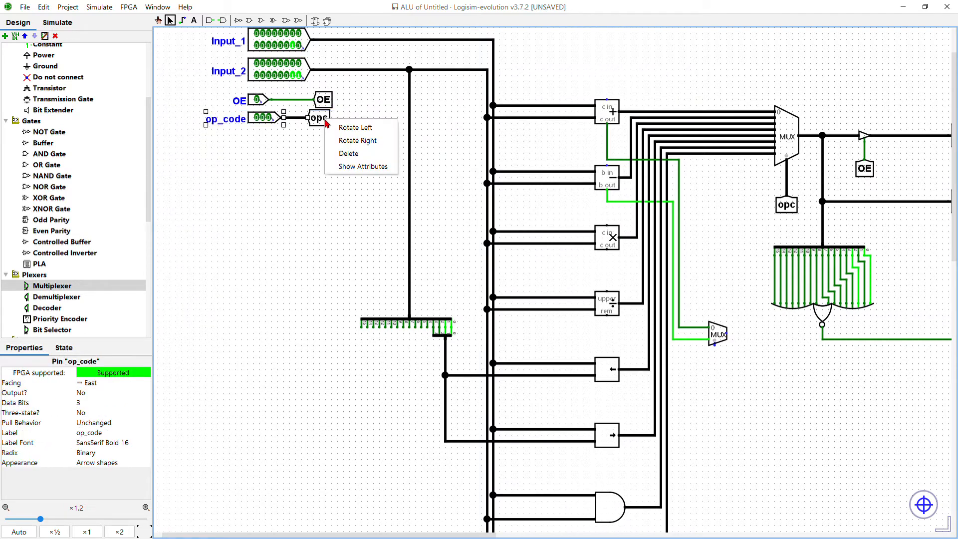
{"action": "left_click", "coordinate": [320, 138]}
{"action": "left_click_drag", "start_coordinate": [345, 133], "coordinate": [209, 115]}
{"action": "left_click_drag", "start_coordinate": [324, 120], "coordinate": [324, 132]}
{"action": "left_click", "coordinate": [354, 146]}
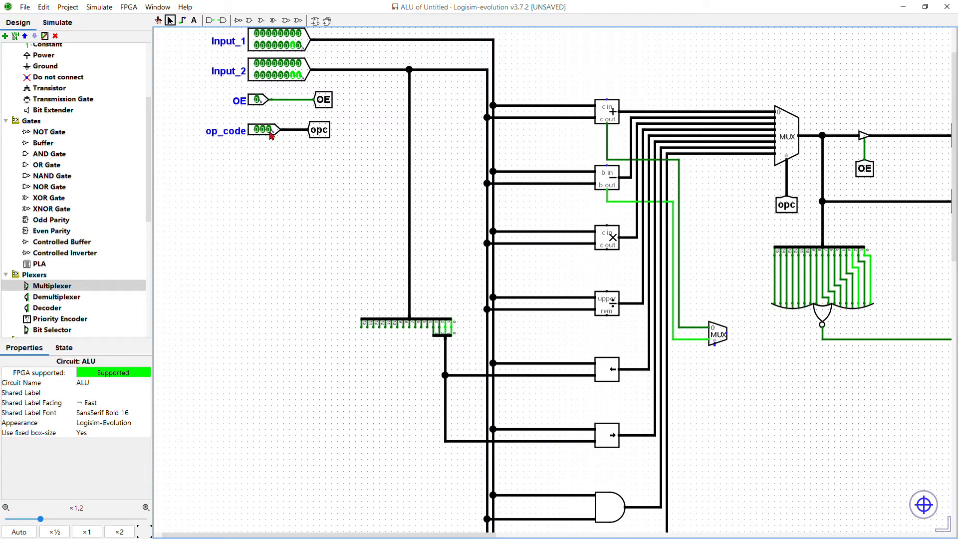
- Place a splitter below the op_code pin, facing South with Centered appearance
{"action": "scroll", "coordinate": [37, 131], "scroll_direction": "up", "scroll_amount": 5}
{"action": "left_click", "coordinate": [44, 95]}
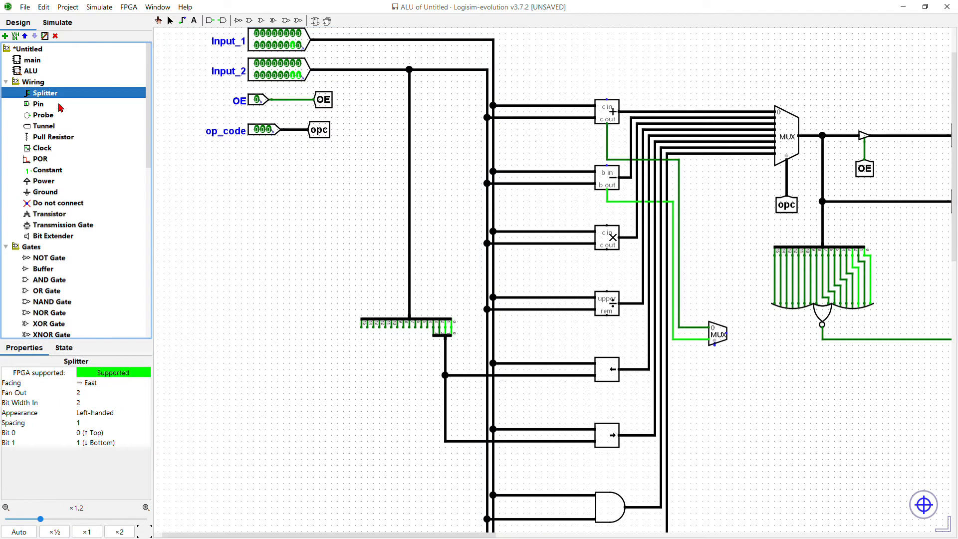
{"action": "left_click", "coordinate": [292, 167]}
{"action": "left_click", "coordinate": [107, 383]}
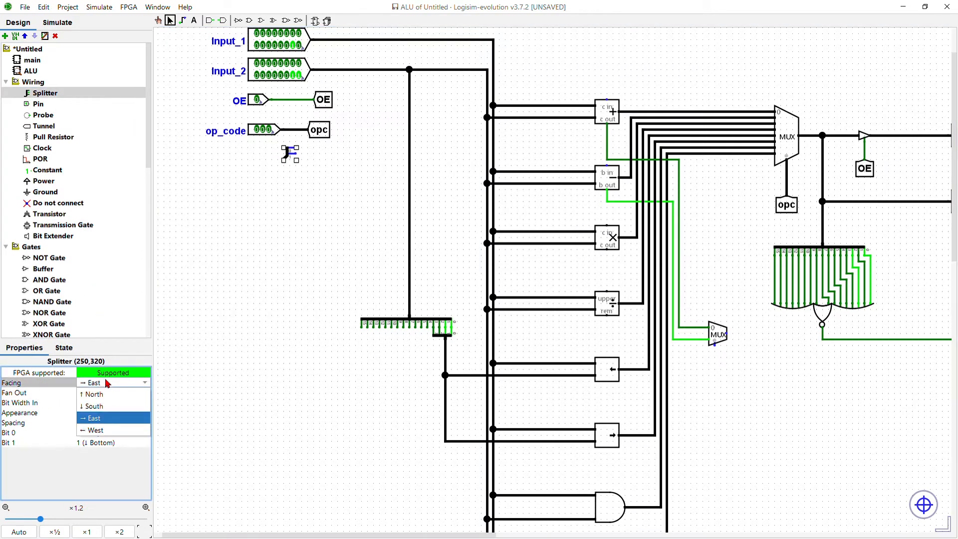
{"action": "left_click", "coordinate": [109, 412]}
{"action": "left_click", "coordinate": [103, 412]}
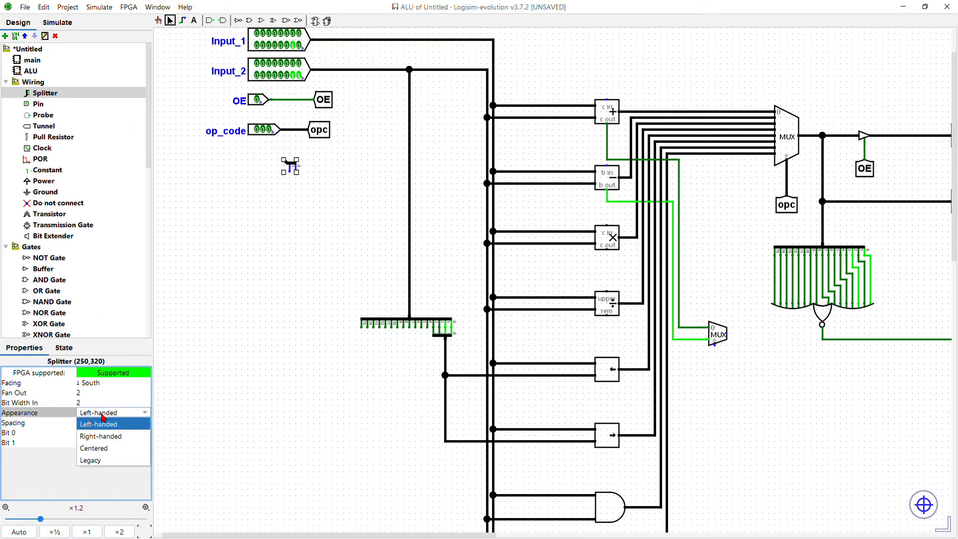
{"action": "left_click", "coordinate": [106, 445]}
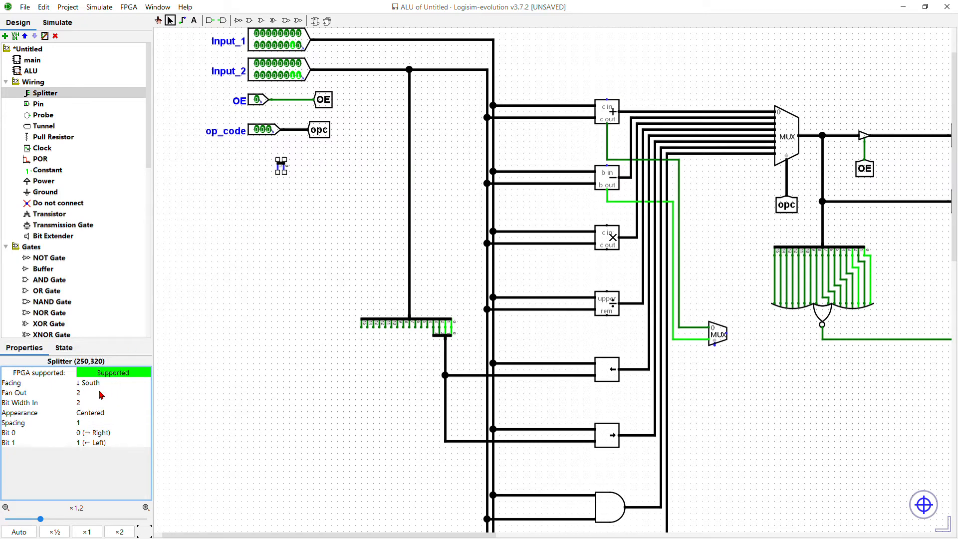
- Set the new splitter's input bit width to 3 and its fan out to 3
{"action": "left_click", "coordinate": [93, 404]}
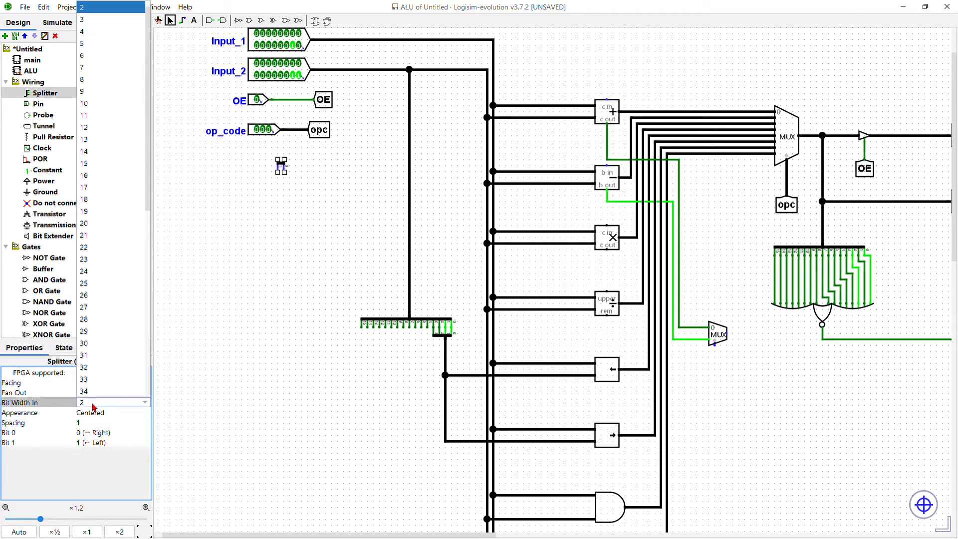
{"action": "left_click", "coordinate": [113, 27]}
{"action": "left_click", "coordinate": [97, 394]}
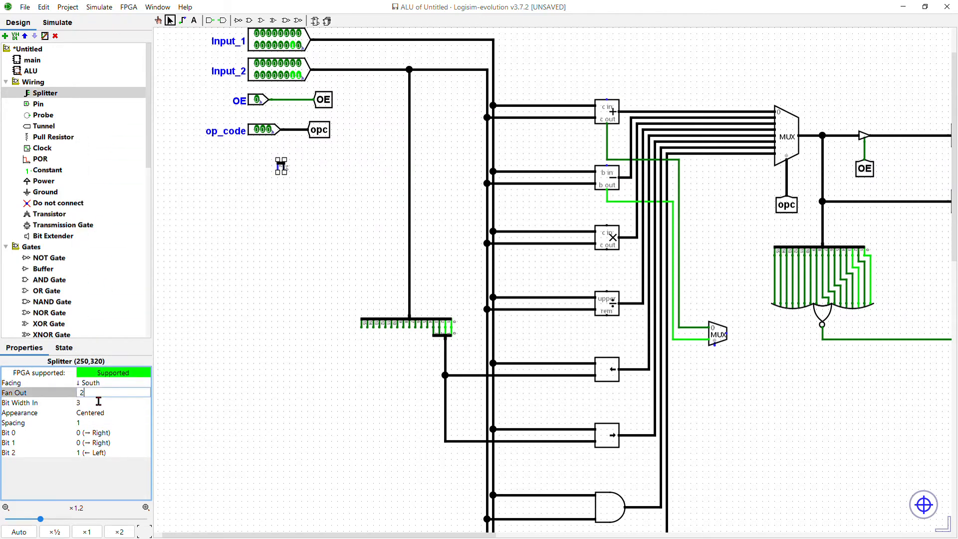
{"action": "type", "text": "3"}
{"action": "left_click", "coordinate": [98, 401]}
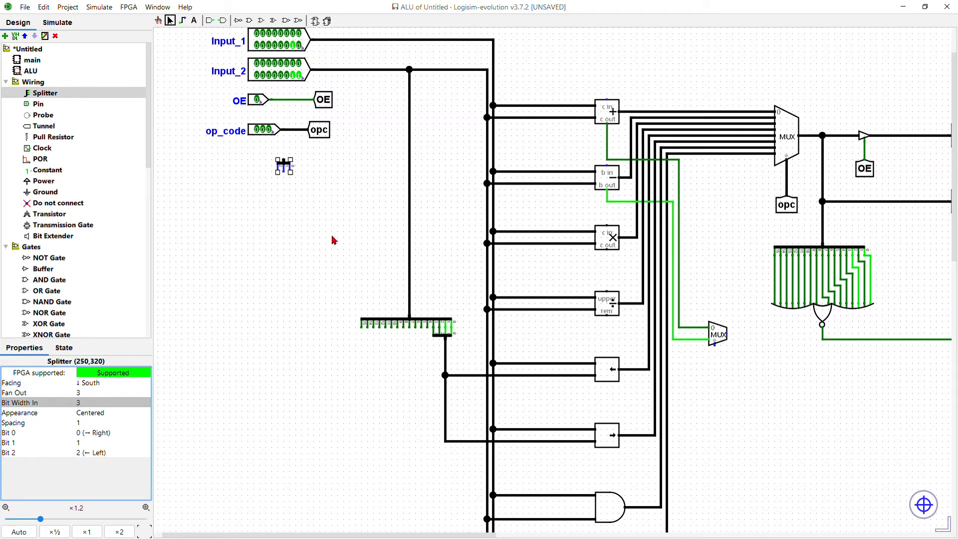
- Connect the splitter to the wire between op_code and the opc tunnel, and set its spacing to 2
{"action": "left_click_drag", "start_coordinate": [287, 167], "coordinate": [296, 130]}
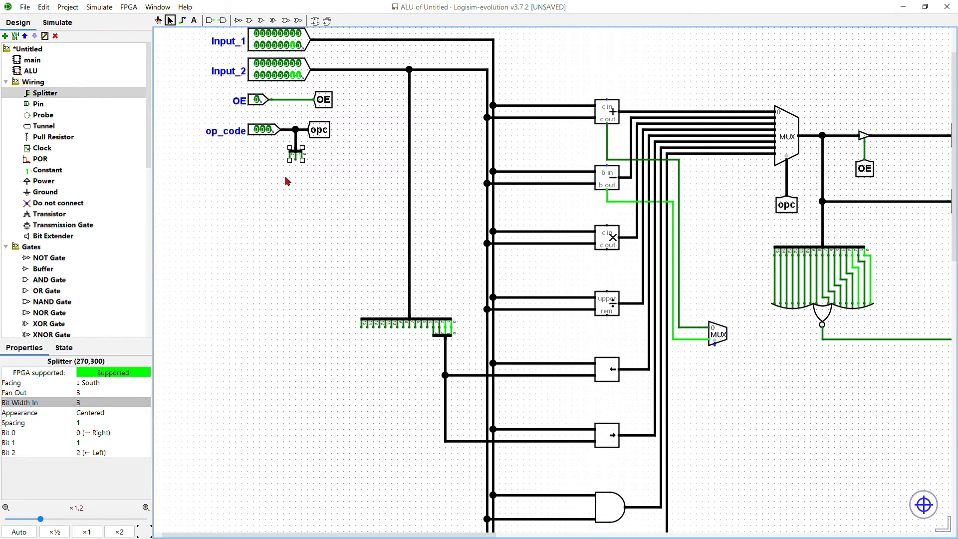
{"action": "left_click", "coordinate": [291, 175]}
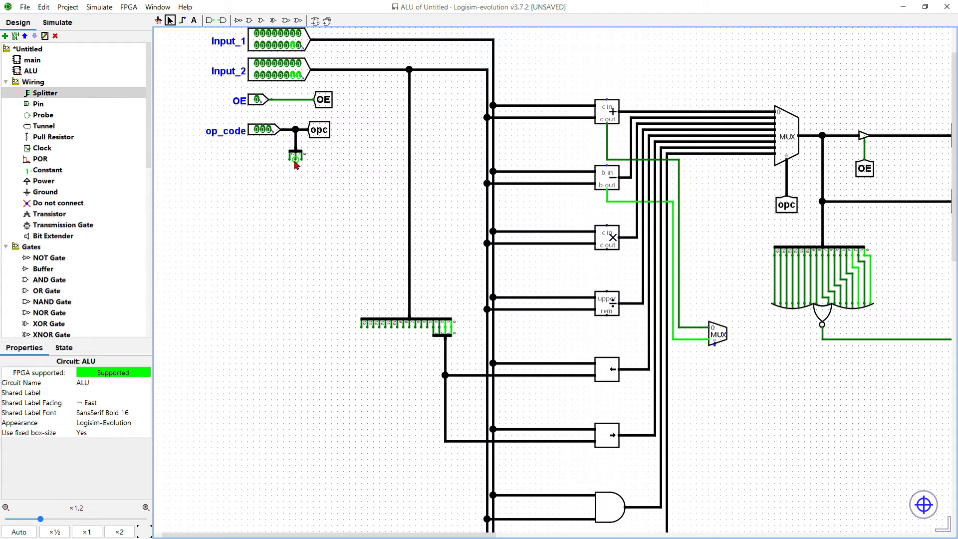
{"action": "left_click", "coordinate": [297, 159]}
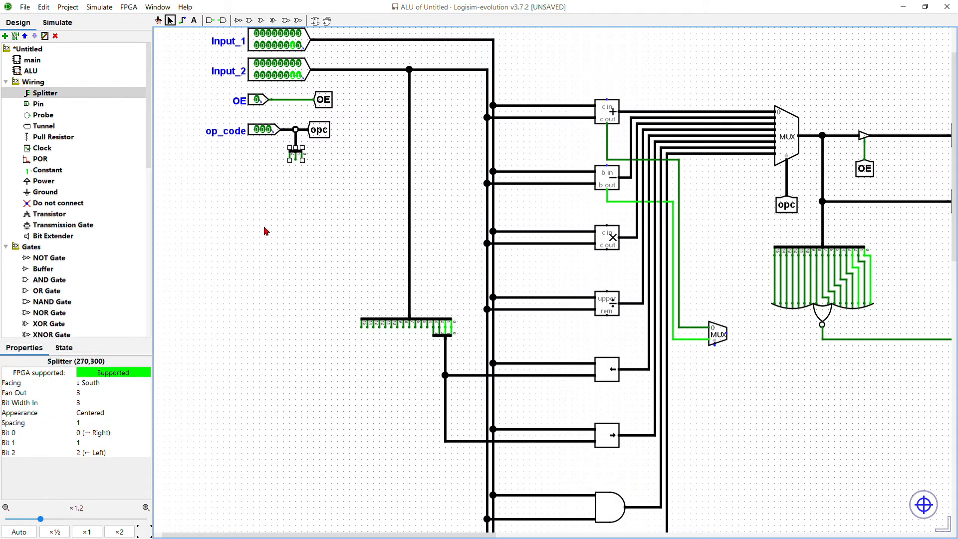
{"action": "left_click", "coordinate": [283, 245]}
{"action": "left_click", "coordinate": [292, 163]}
{"action": "left_click", "coordinate": [90, 426]}
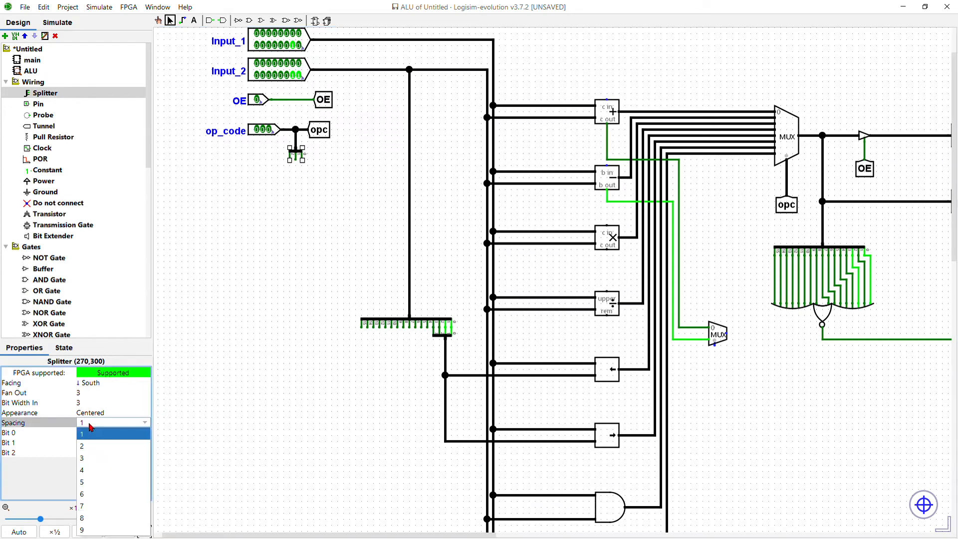
{"action": "left_click", "coordinate": [100, 447]}
{"action": "left_click", "coordinate": [259, 265]}
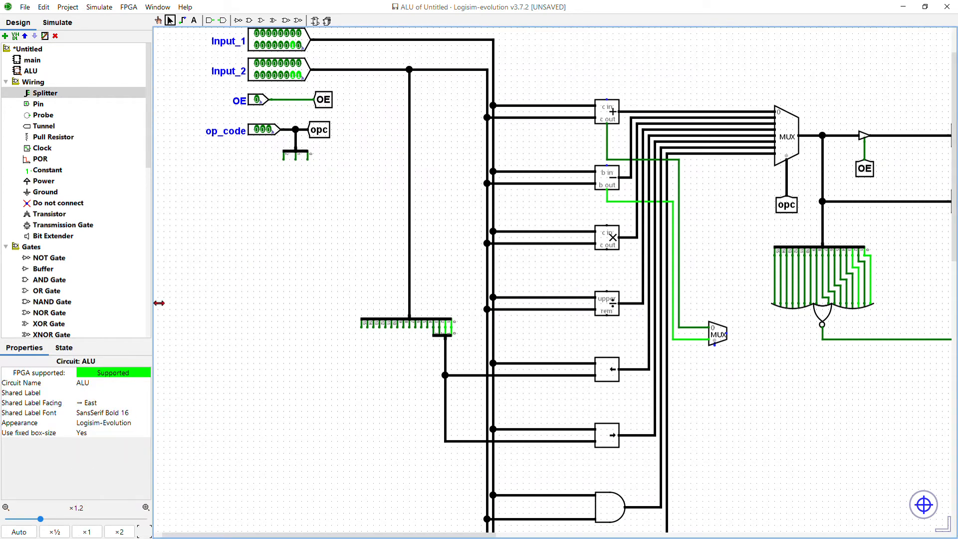
- Place a two-input NOR gate below the op_code splitter and face it South
{"action": "left_click", "coordinate": [55, 314]}
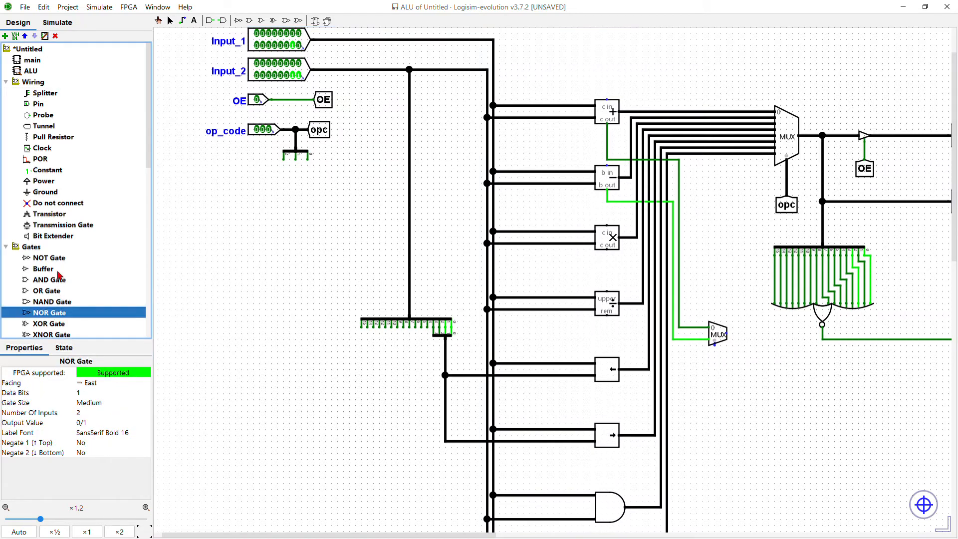
{"action": "left_click", "coordinate": [313, 208]}
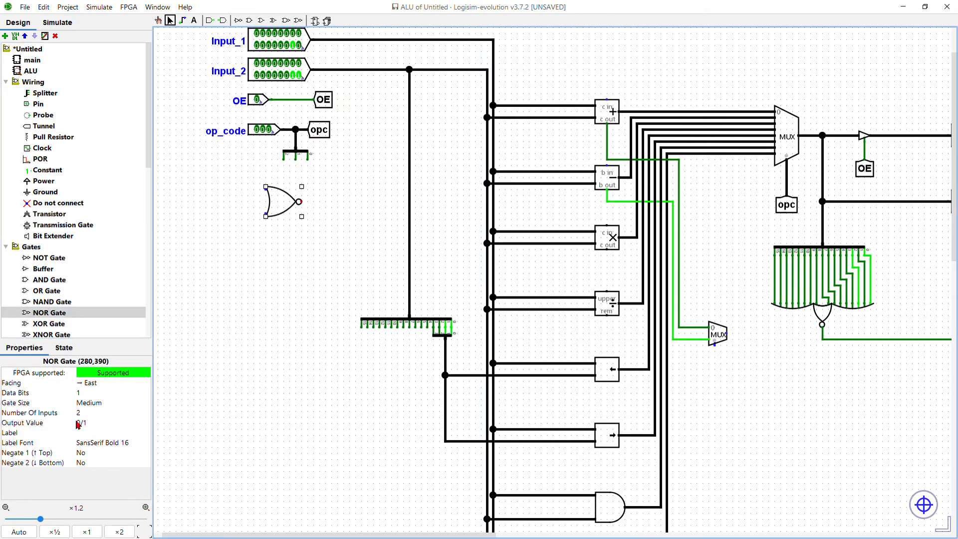
{"action": "left_click", "coordinate": [98, 386]}
{"action": "left_click", "coordinate": [95, 394]}
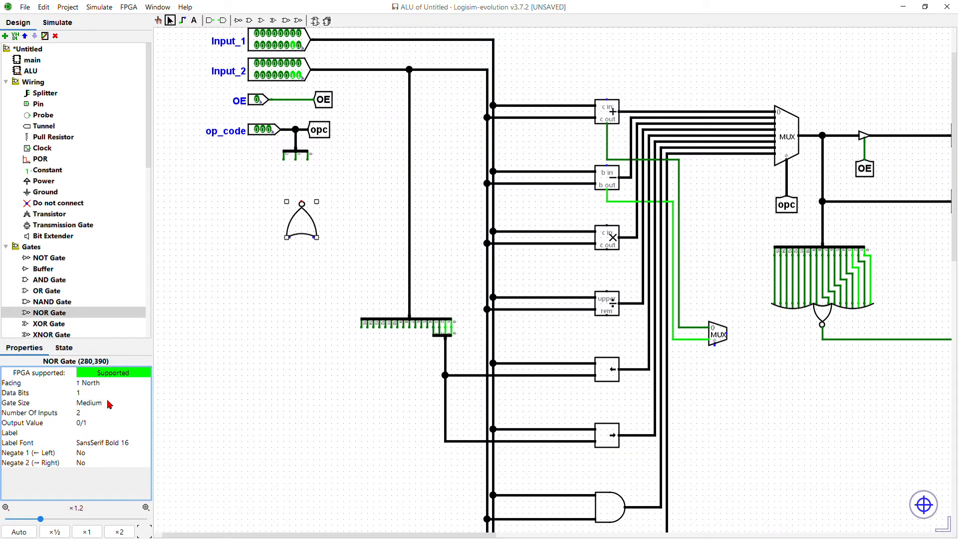
{"action": "left_click", "coordinate": [104, 383]}
{"action": "left_click", "coordinate": [95, 405]}
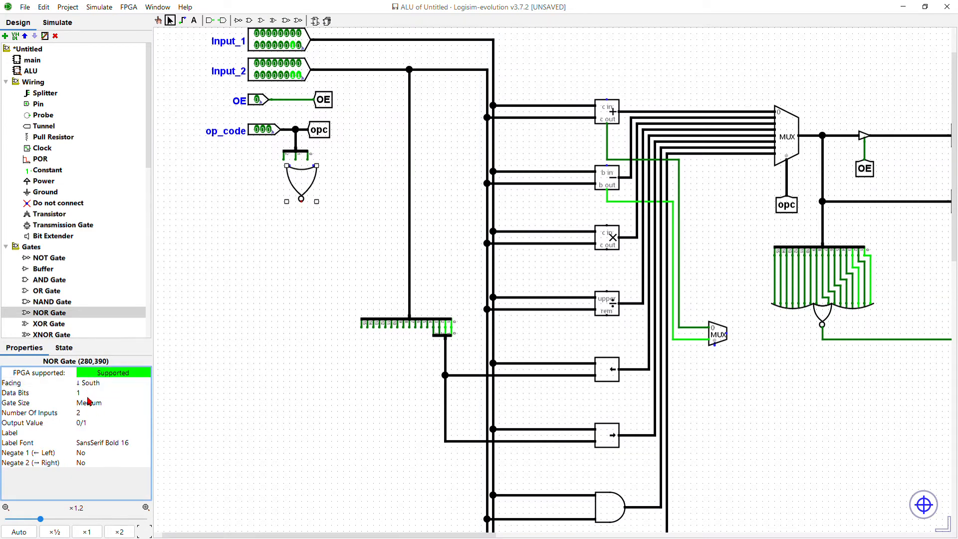
- Set the NOR gate's size to Narrow and connect its inputs to the splitter's bit 1 and bit 2 outputs
{"action": "left_click", "coordinate": [100, 403]}
{"action": "left_click", "coordinate": [102, 414]}
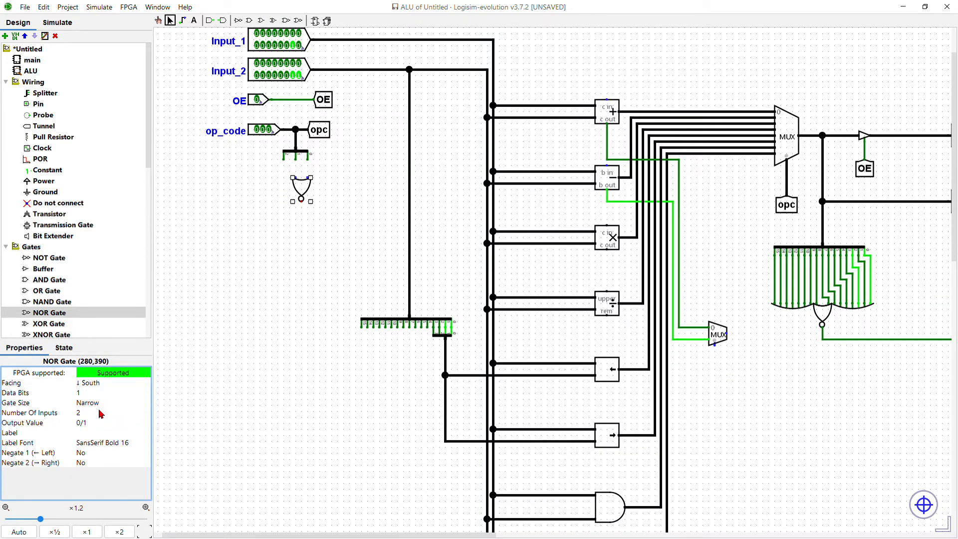
{"action": "mouse_move", "coordinate": [301, 189]}
{"action": "left_mouse_down"}
{"action": "mouse_move", "coordinate": [291, 188]}
{"action": "mouse_move", "coordinate": [285, 166]}
{"action": "mouse_move", "coordinate": [283, 177]}
{"action": "mouse_move", "coordinate": [296, 169]}
{"action": "mouse_move", "coordinate": [297, 177]}
{"action": "left_mouse_up"}
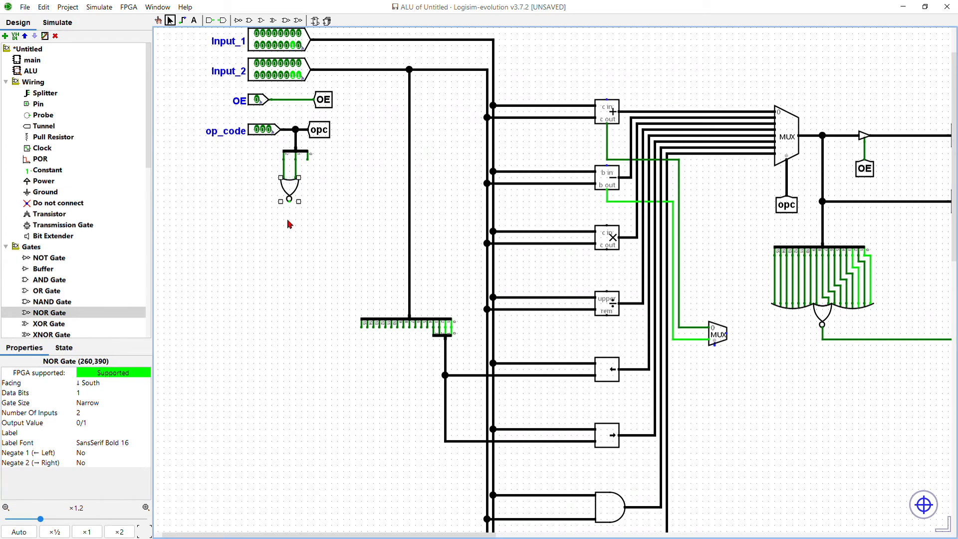
{"action": "left_click", "coordinate": [327, 203]}
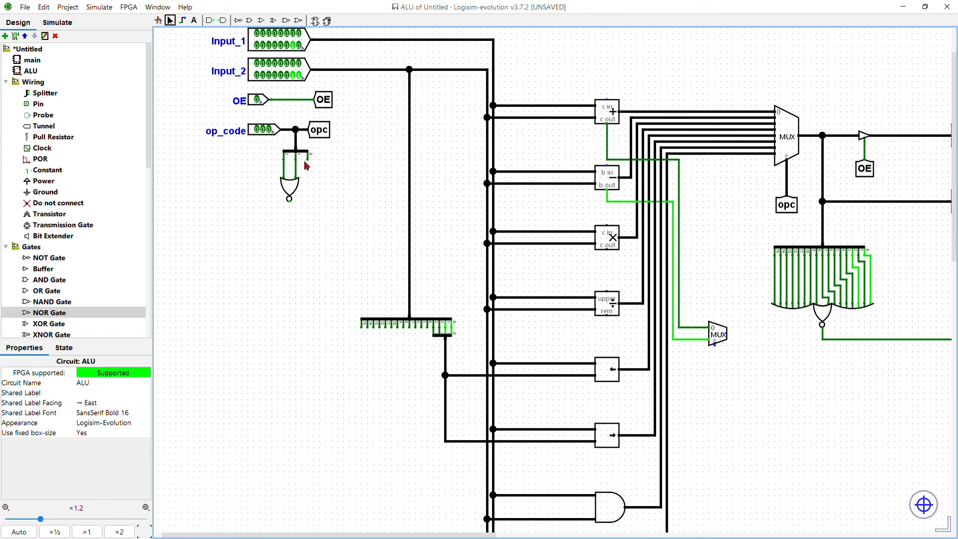
- Wire the splitter's bit 0 to the carry/borrow multiplexer's select input, and route the multiplexer's output down and to the right
{"action": "left_click_drag", "start_coordinate": [308, 160], "coordinate": [716, 357]}
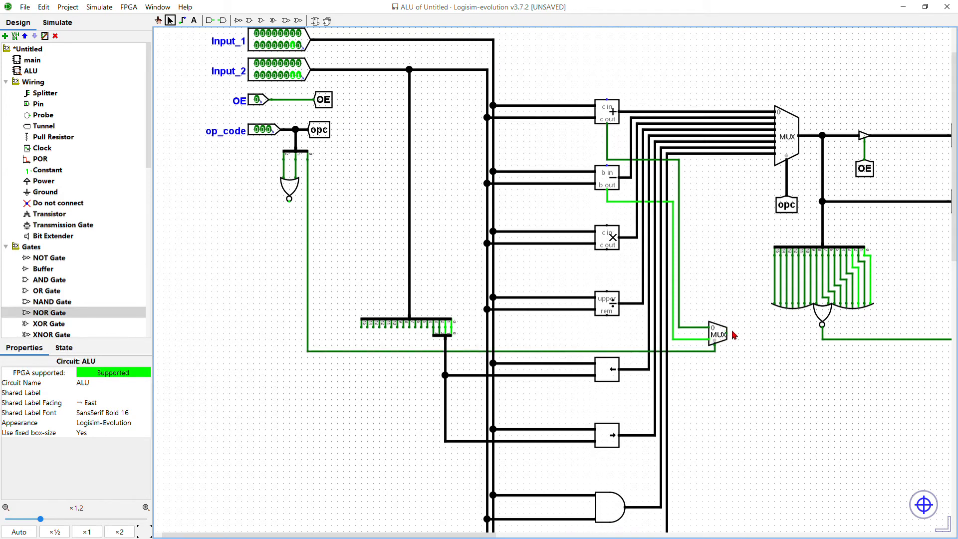
{"action": "left_click_drag", "start_coordinate": [729, 334], "coordinate": [758, 405]}
- Run a wire from the op_code NOR gate's output to just below the end of the carry/borrow multiplexer's output wire
{"action": "scroll", "coordinate": [773, 436], "scroll_direction": "down", "scroll_amount": 2}
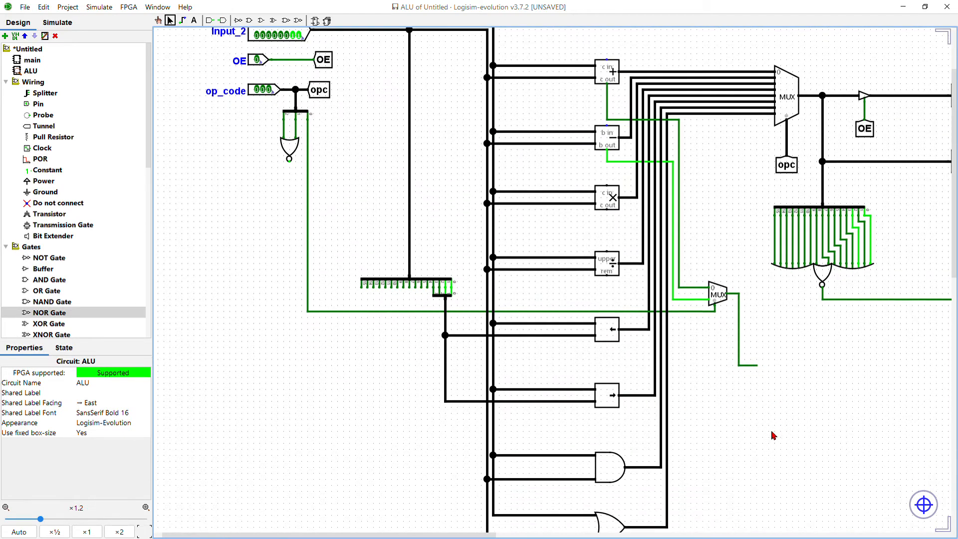
{"action": "scroll", "coordinate": [773, 436], "scroll_direction": "down", "scroll_amount": 2}
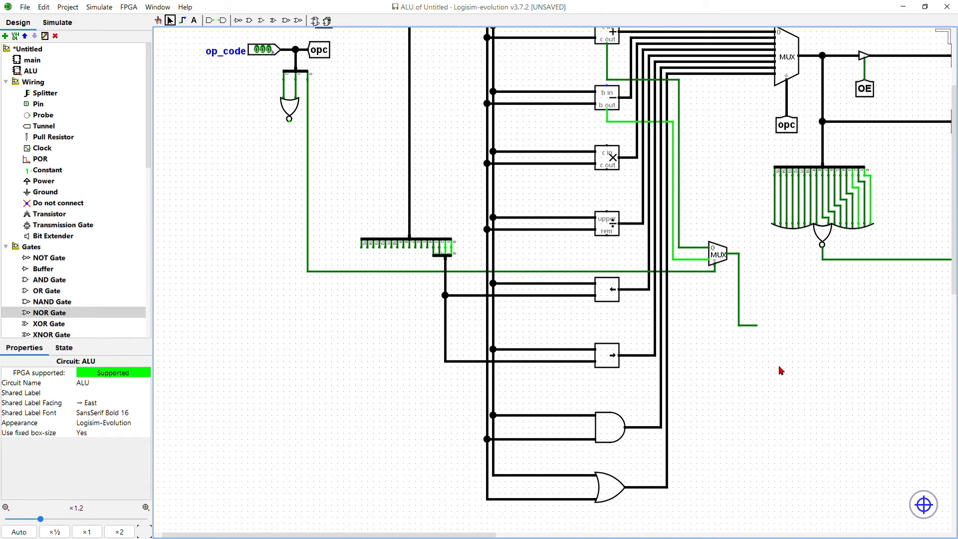
{"action": "left_click_drag", "start_coordinate": [290, 120], "coordinate": [756, 338]}
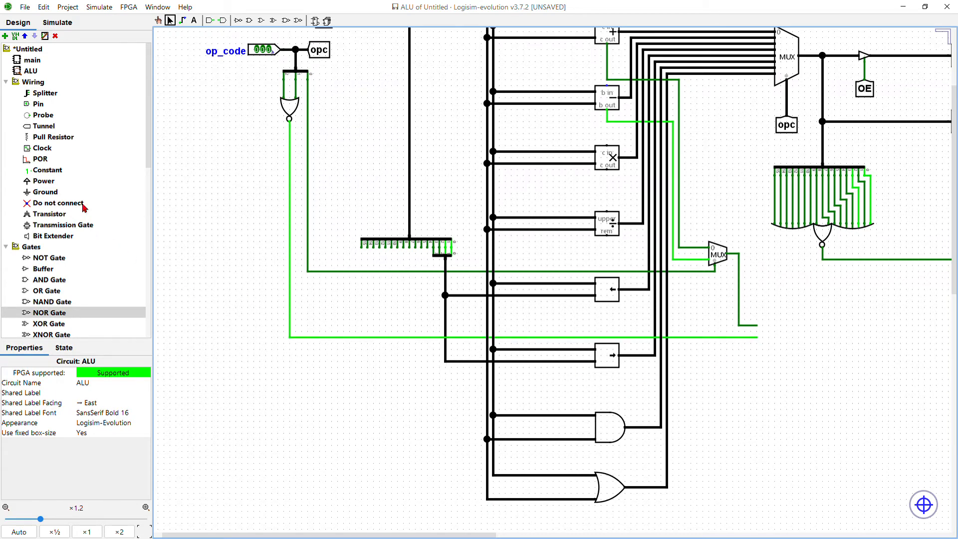
- Add a Narrow two-input AND gate and join its inputs to the ends of the multiplexer and NOR output wires
{"action": "left_click", "coordinate": [58, 280]}
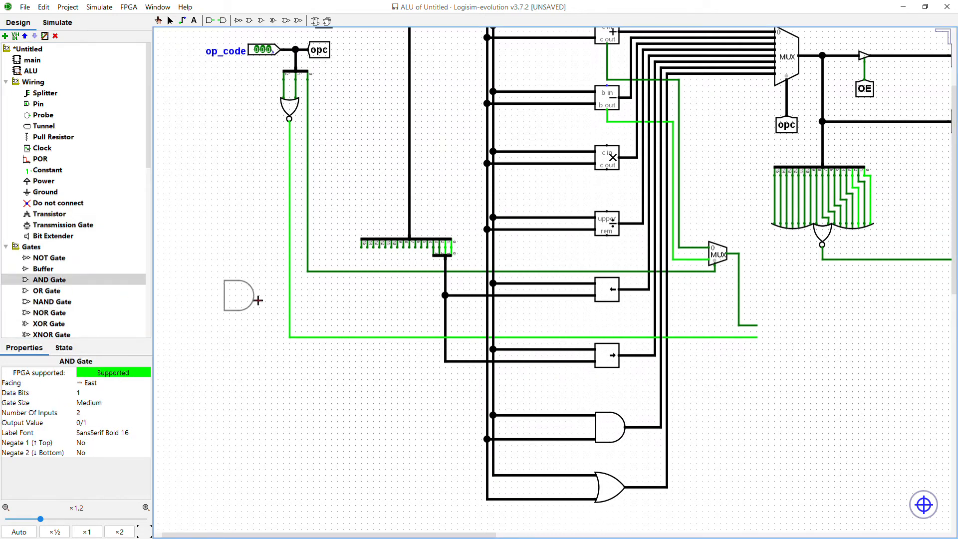
{"action": "left_click", "coordinate": [799, 332]}
{"action": "left_click", "coordinate": [90, 403]}
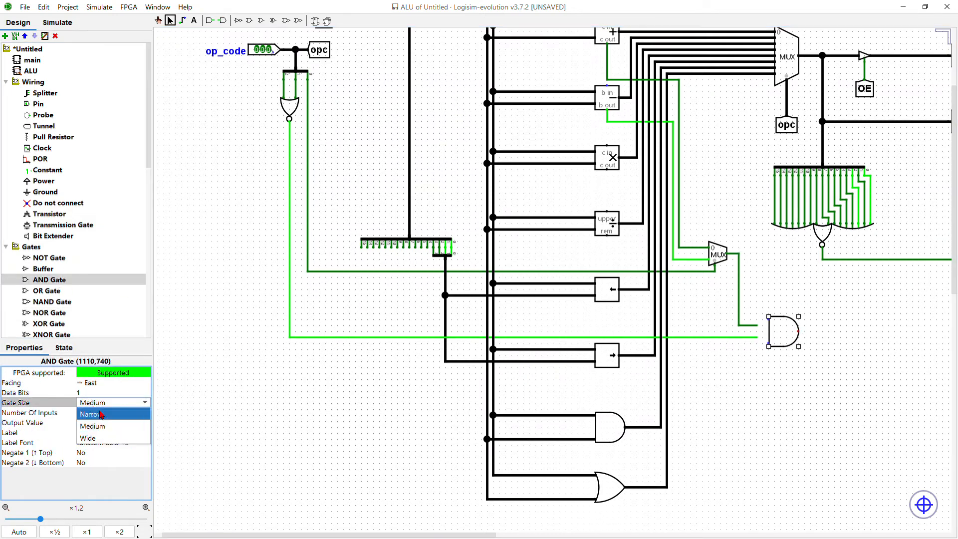
{"action": "left_click", "coordinate": [103, 414]}
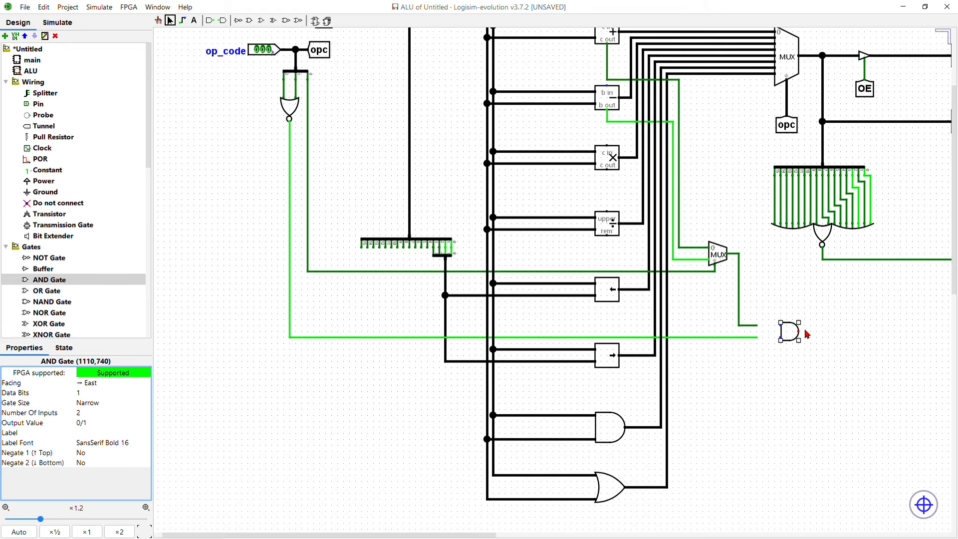
{"action": "left_click_drag", "start_coordinate": [794, 334], "coordinate": [770, 334]}
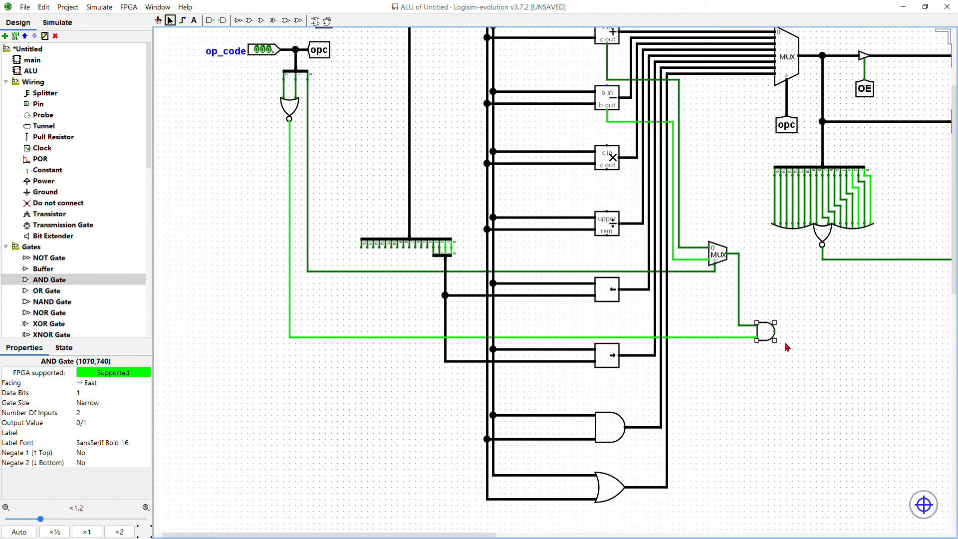
- Extend the AND gate's output to below the ZF pin and attach a 1-bit output pin labeled CF
{"action": "left_click_drag", "start_coordinate": [482, 533], "coordinate": [575, 536]}
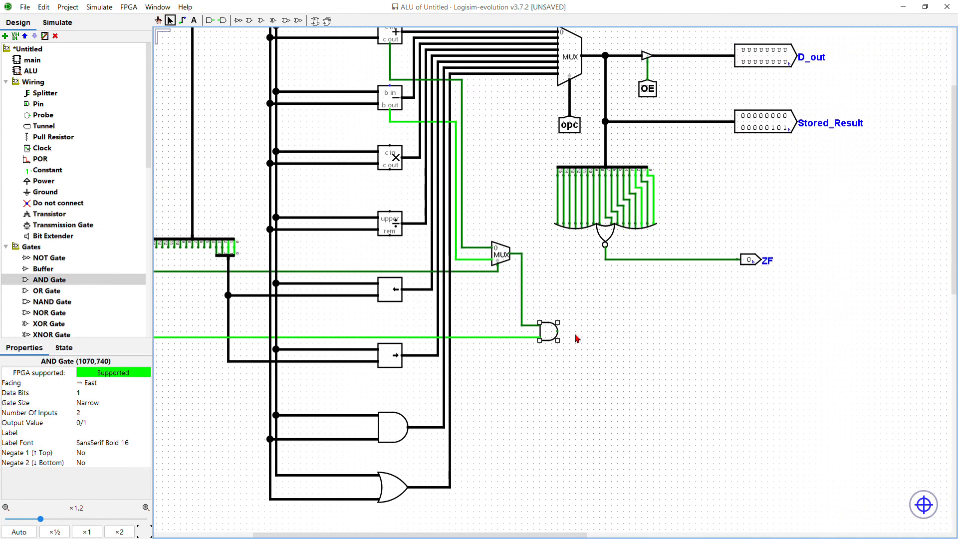
{"action": "left_click_drag", "start_coordinate": [558, 331], "coordinate": [739, 333]}
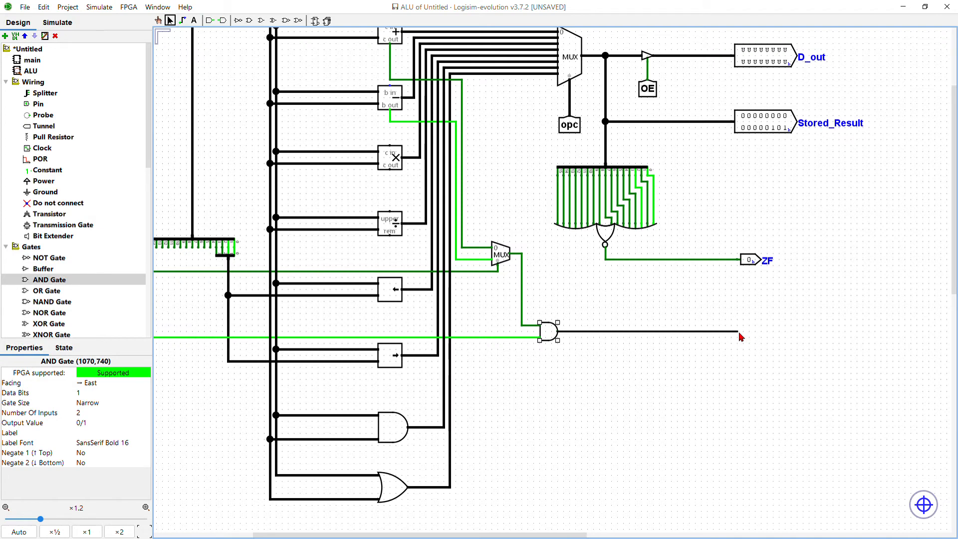
{"action": "left_click", "coordinate": [222, 21]}
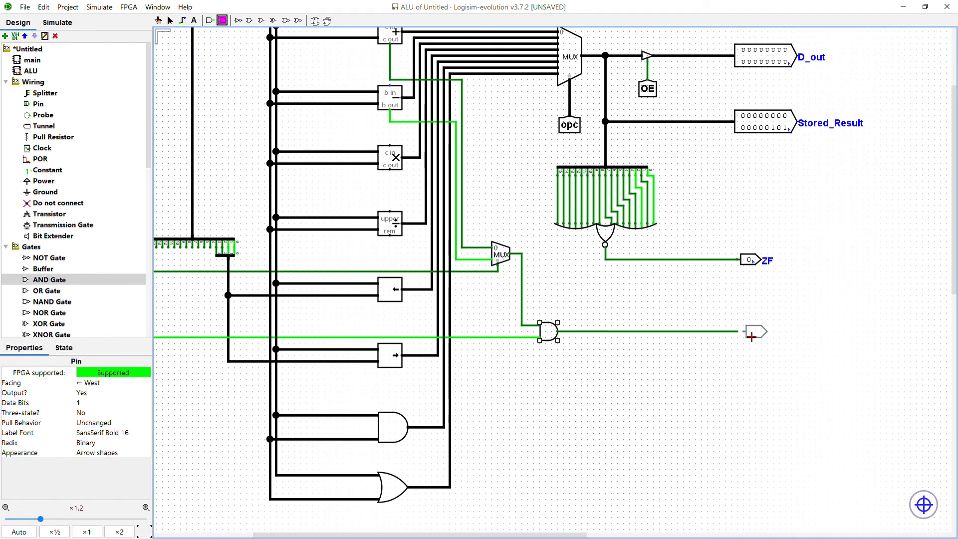
{"action": "left_click", "coordinate": [747, 336]}
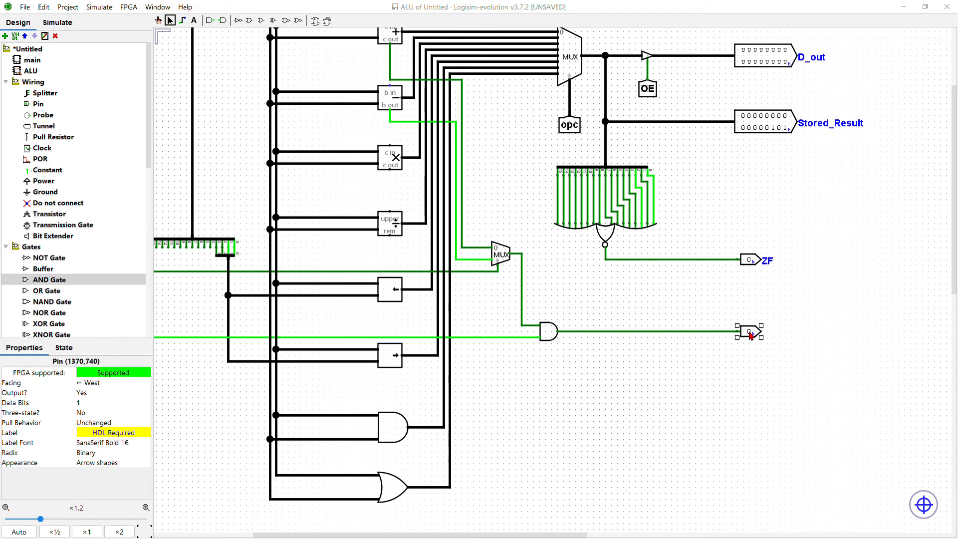
{"action": "type", "text": "CF"}
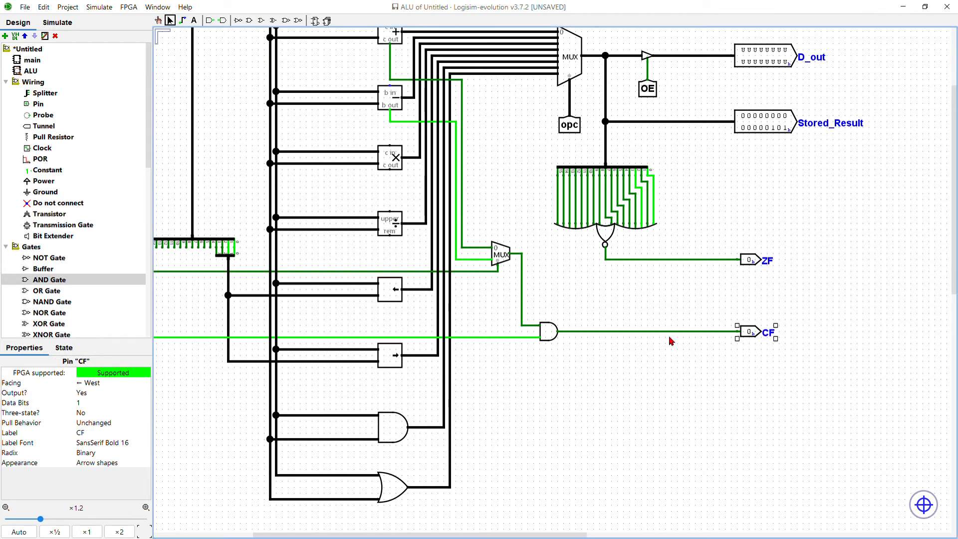
- Add a 1-bit output pin labeled NF directly below the CF pin
{"action": "left_click", "coordinate": [726, 391]}
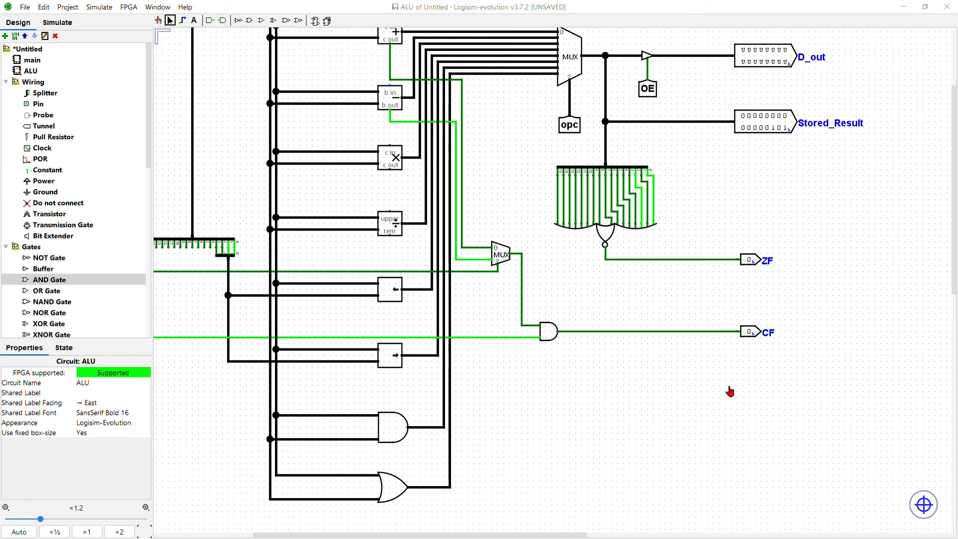
{"action": "left_click", "coordinate": [728, 386]}
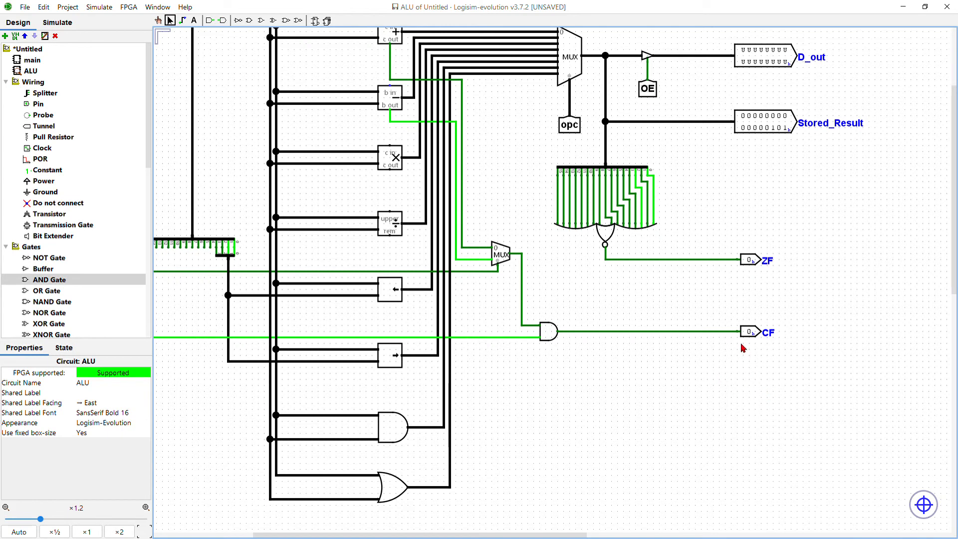
{"action": "scroll", "coordinate": [742, 348], "scroll_direction": "down", "scroll_amount": 4}
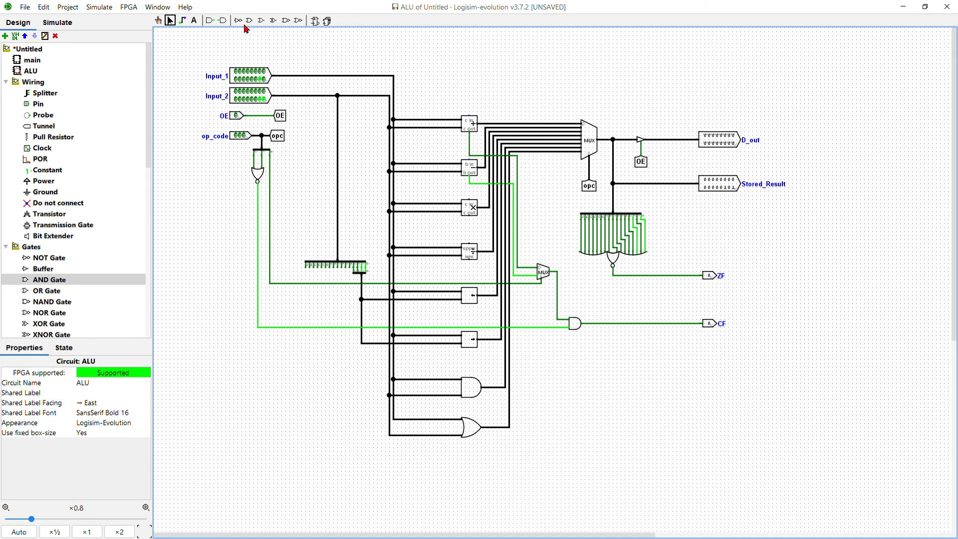
{"action": "left_click", "coordinate": [225, 22]}
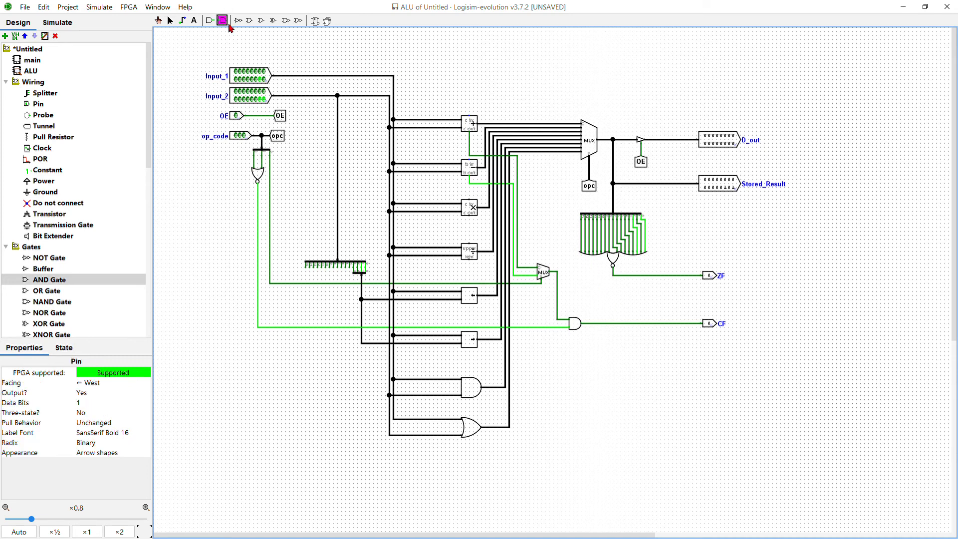
{"action": "left_click", "coordinate": [712, 352]}
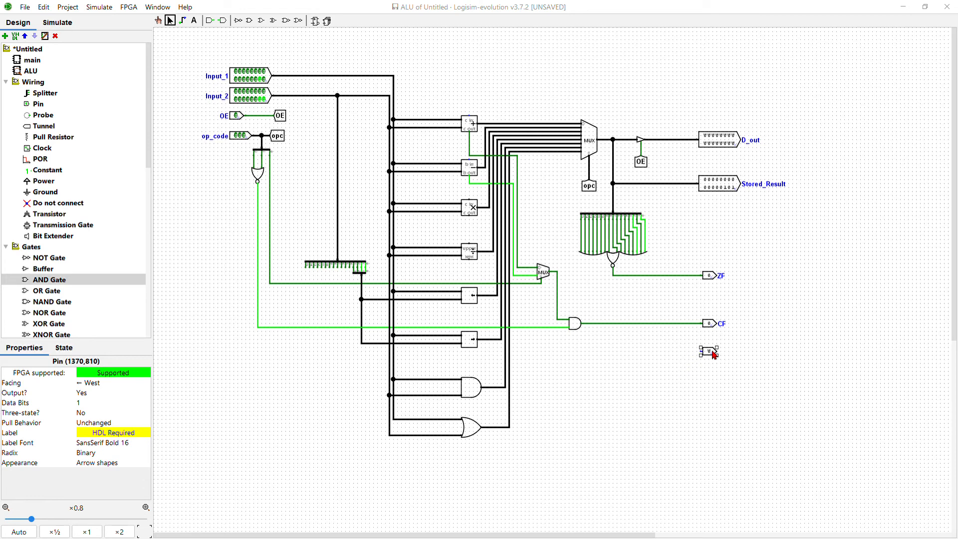
{"action": "type", "text": "NF"}
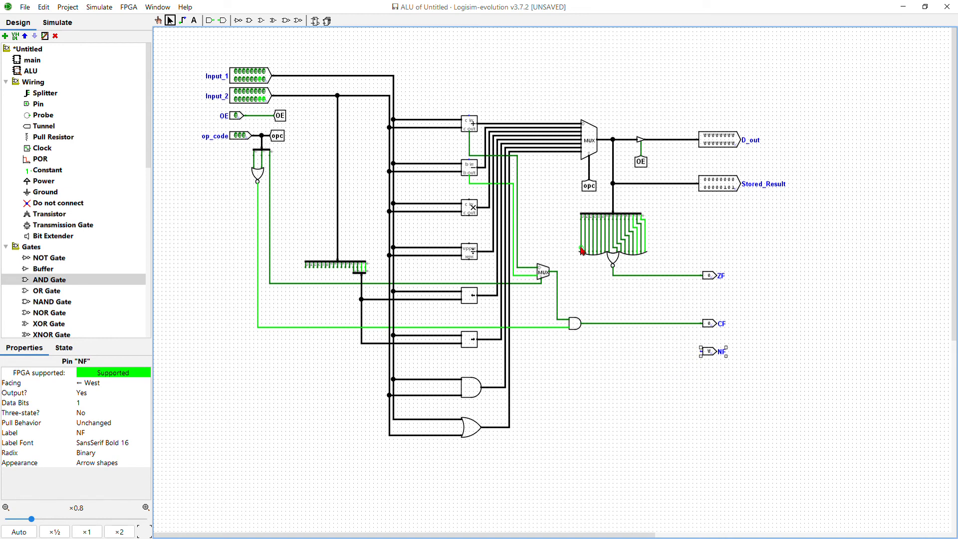
- Wire the result splitter's leftmost bit line to the NF pin, routing it around the left side of the zero-flag NOR gate
{"action": "left_click_drag", "start_coordinate": [583, 250], "coordinate": [655, 353]}
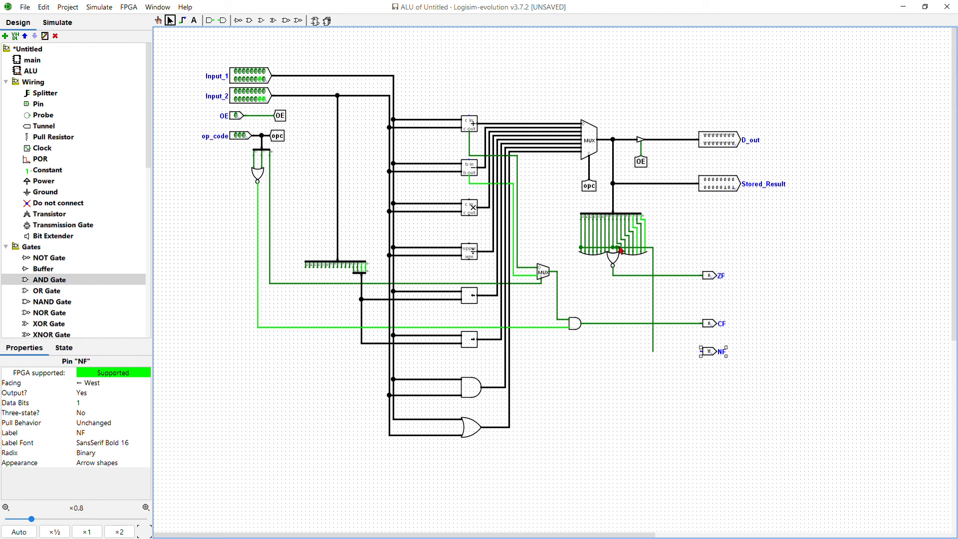
{"action": "key", "text": "ctrl+z"}
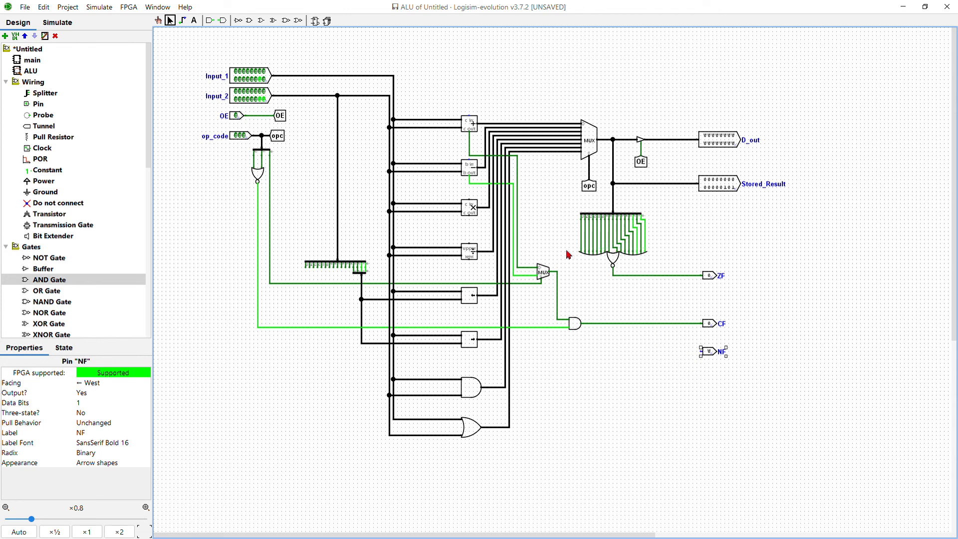
{"action": "left_click_drag", "start_coordinate": [583, 248], "coordinate": [702, 352]}
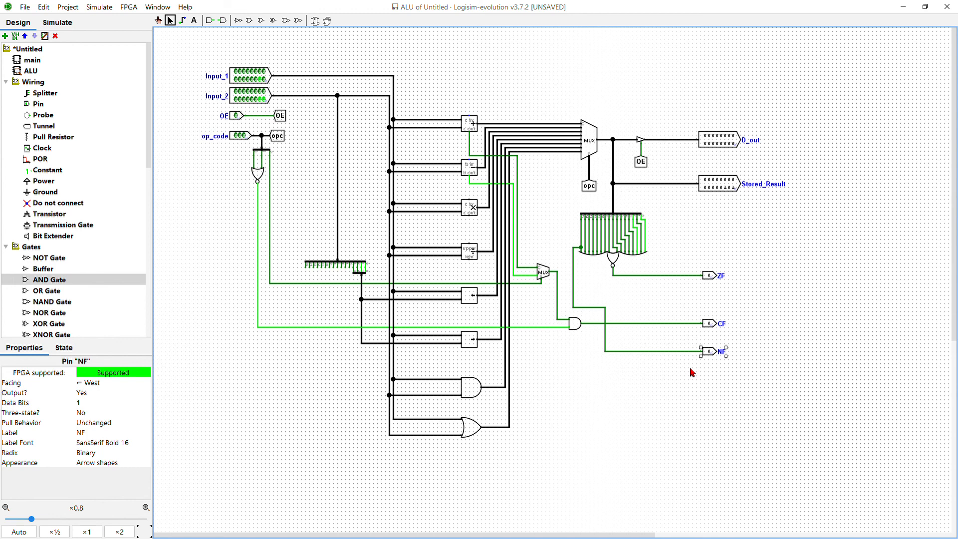
{"action": "key", "text": "alt+Tab"}
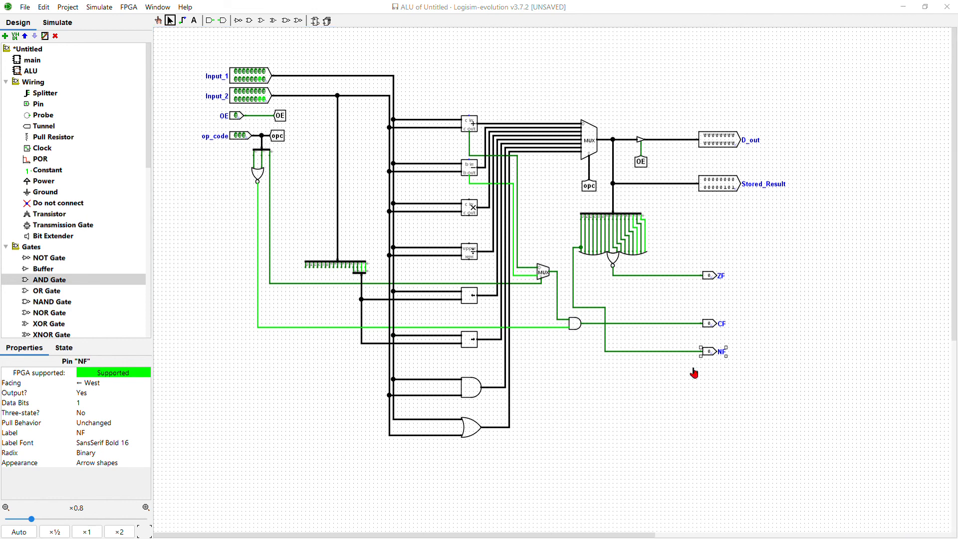
{"action": "key", "text": "alt+Tab"}
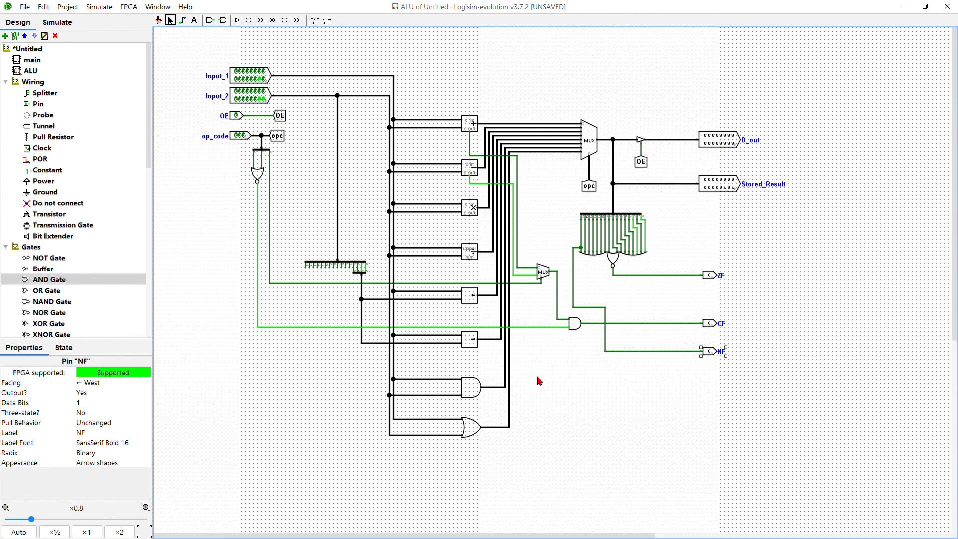
{"action": "scroll", "coordinate": [504, 387], "scroll_direction": "up", "scroll_amount": 1}
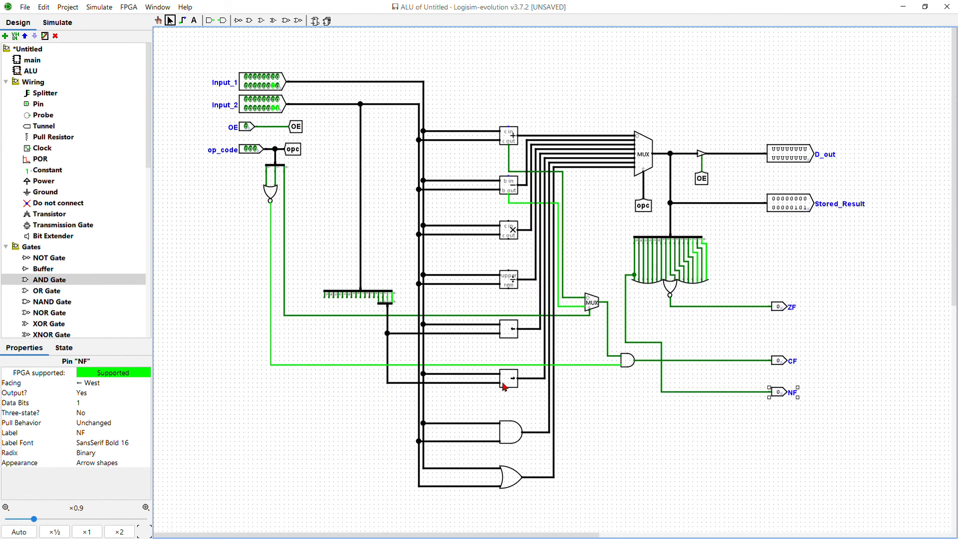